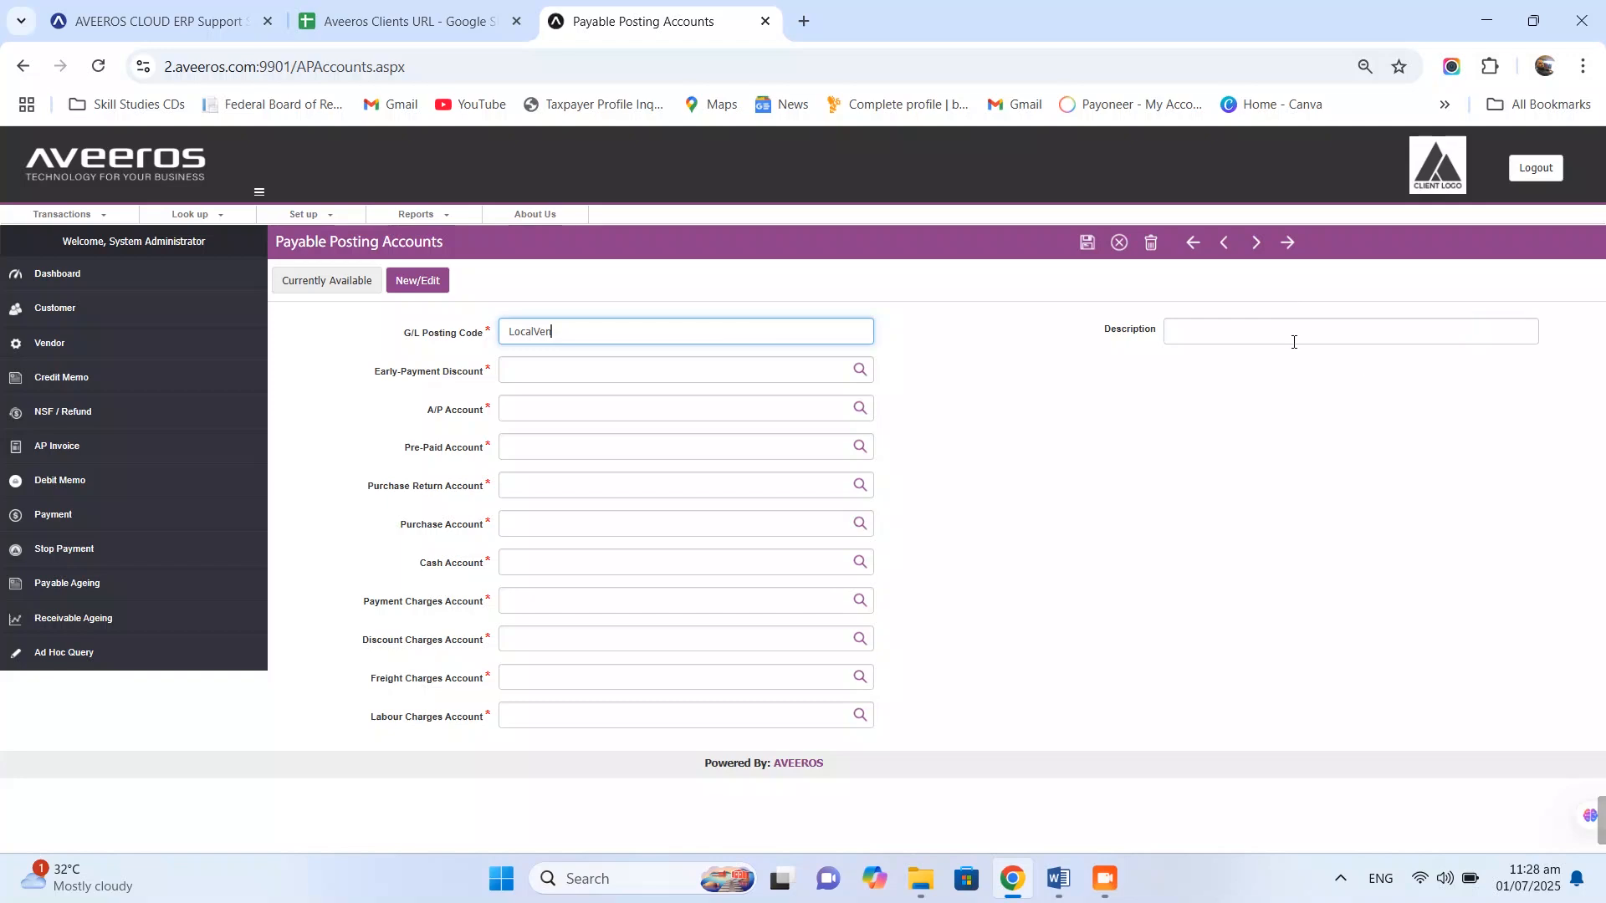
- Describe LOCALVEN as 'Local Vendor' and fill the pre-paid, purchase return and matching purchase accounts
type("Local Vendor")
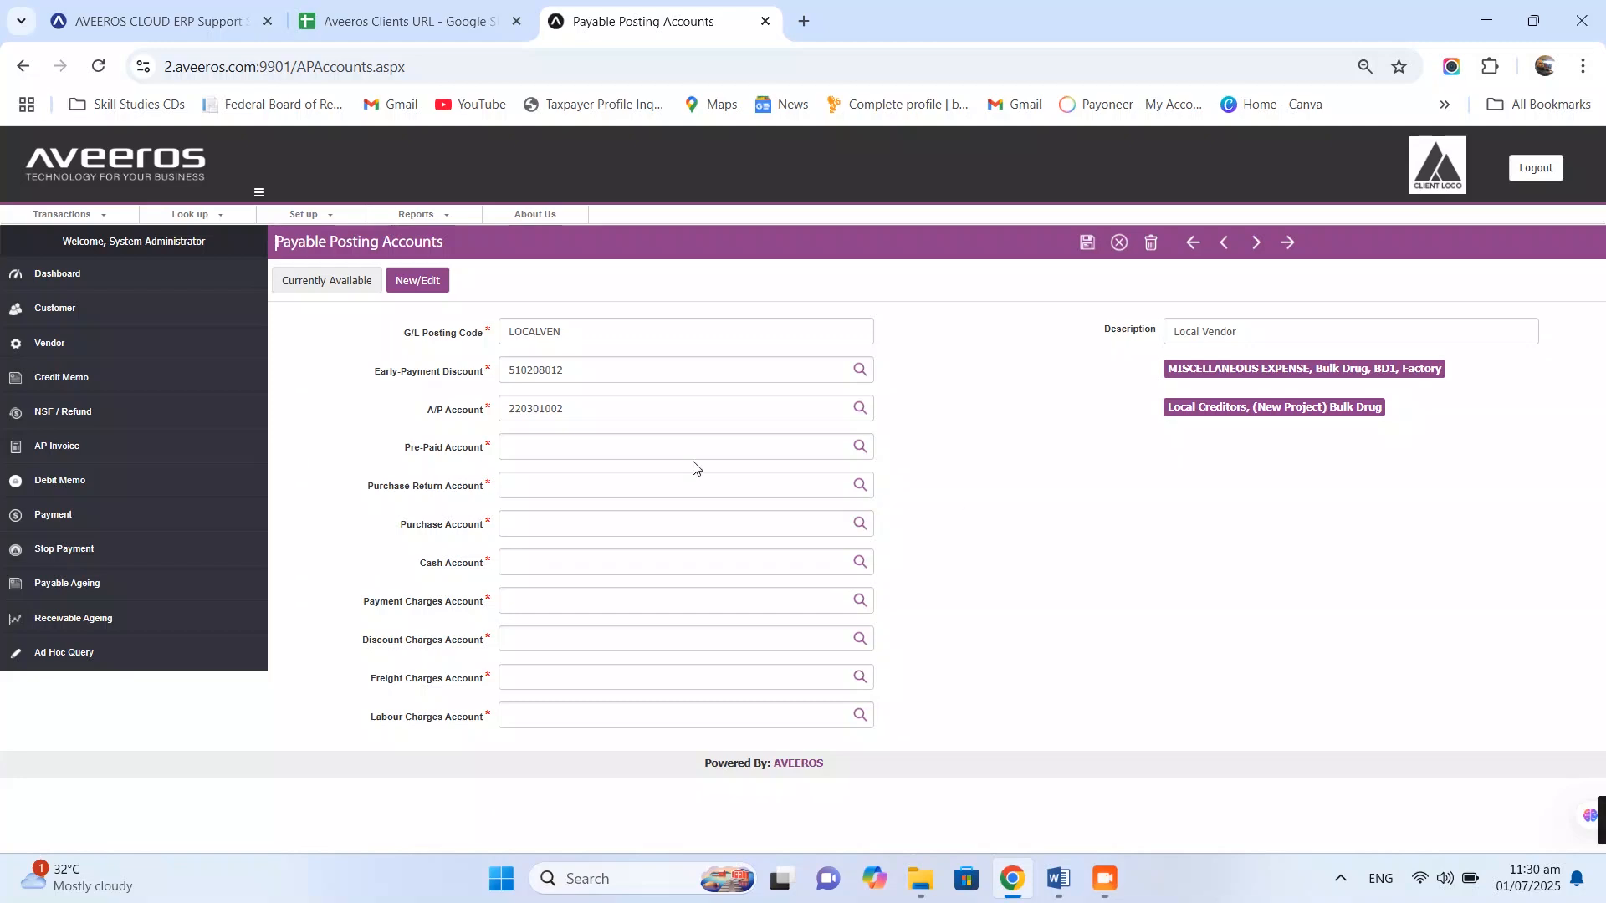
left_click(674, 448)
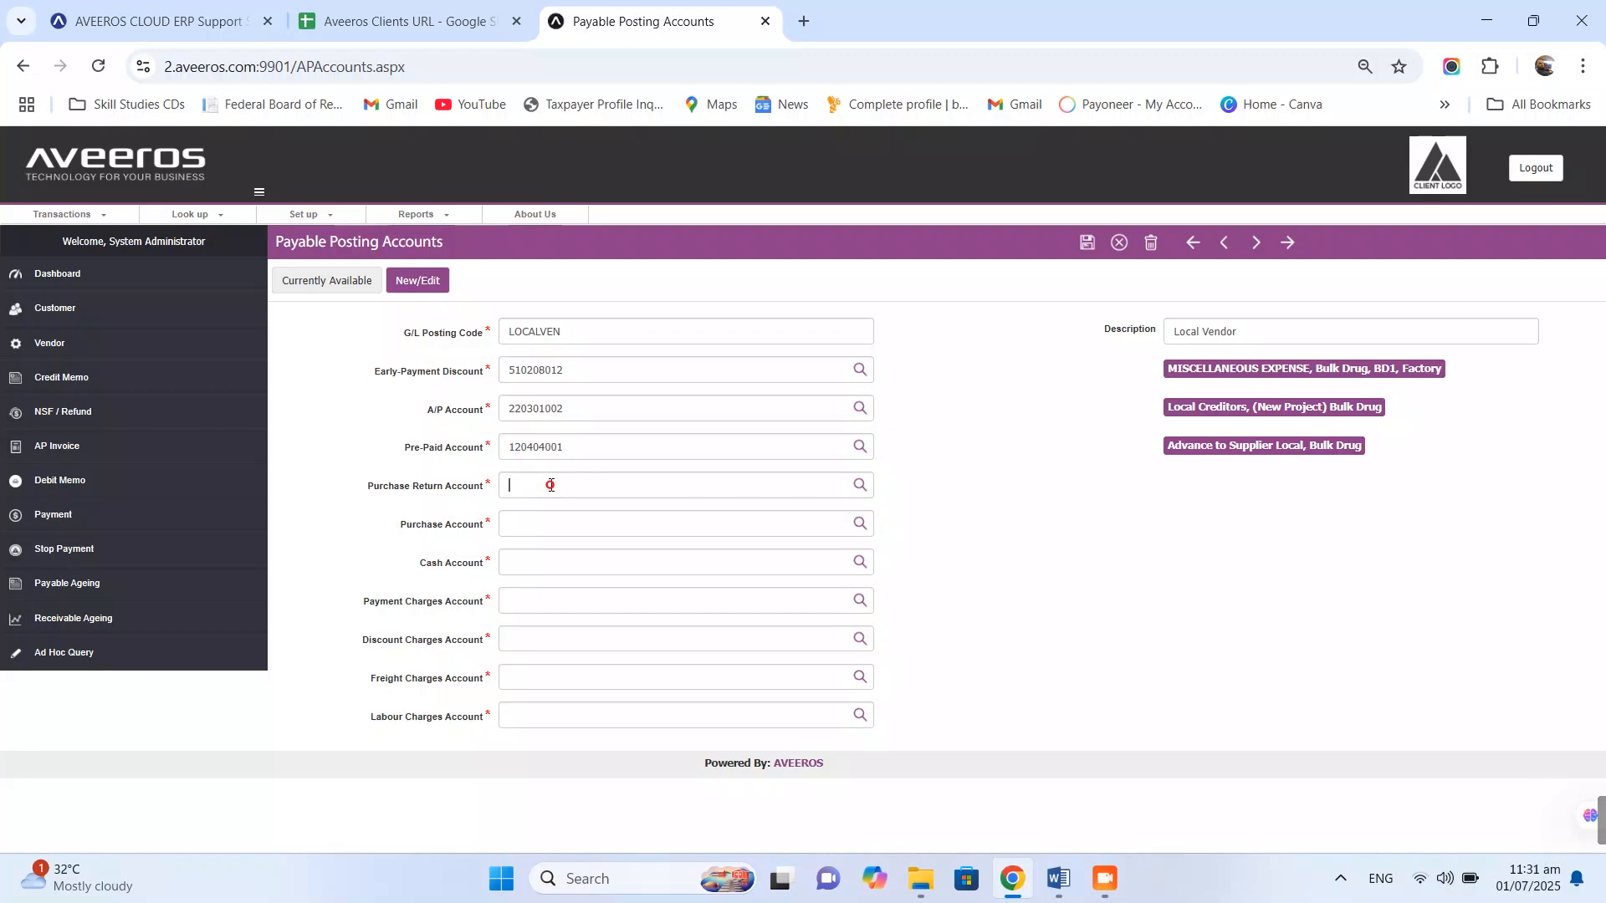
left_click(551, 485)
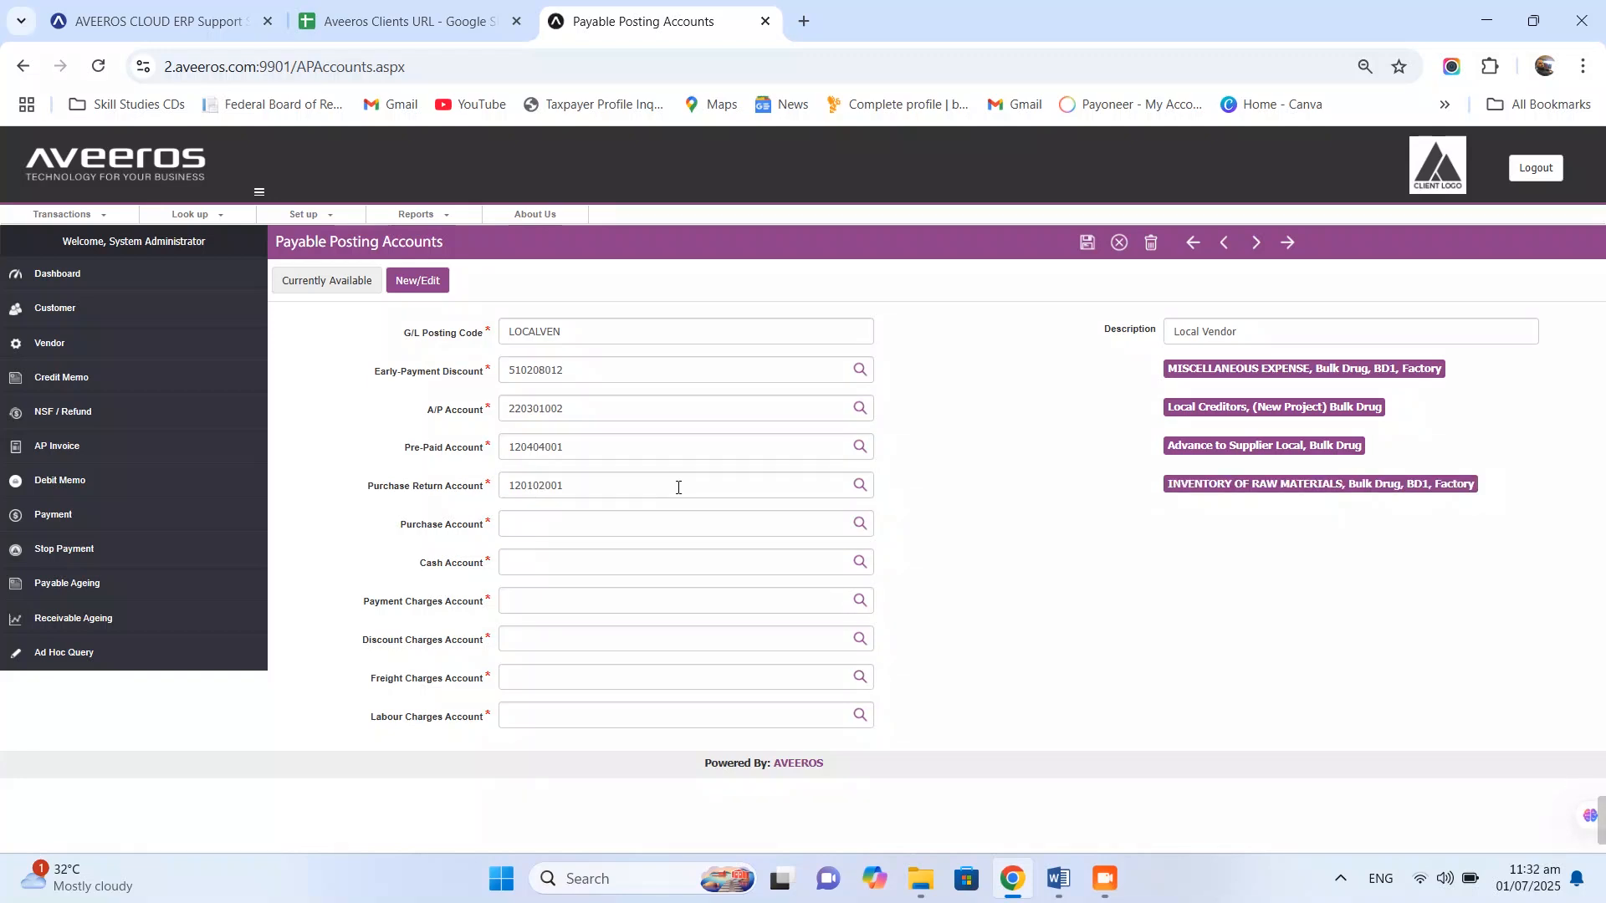
double_click(679, 488)
key("ctrl+c")
left_click(548, 523)
key("ctrl+v")
left_click(1136, 581)
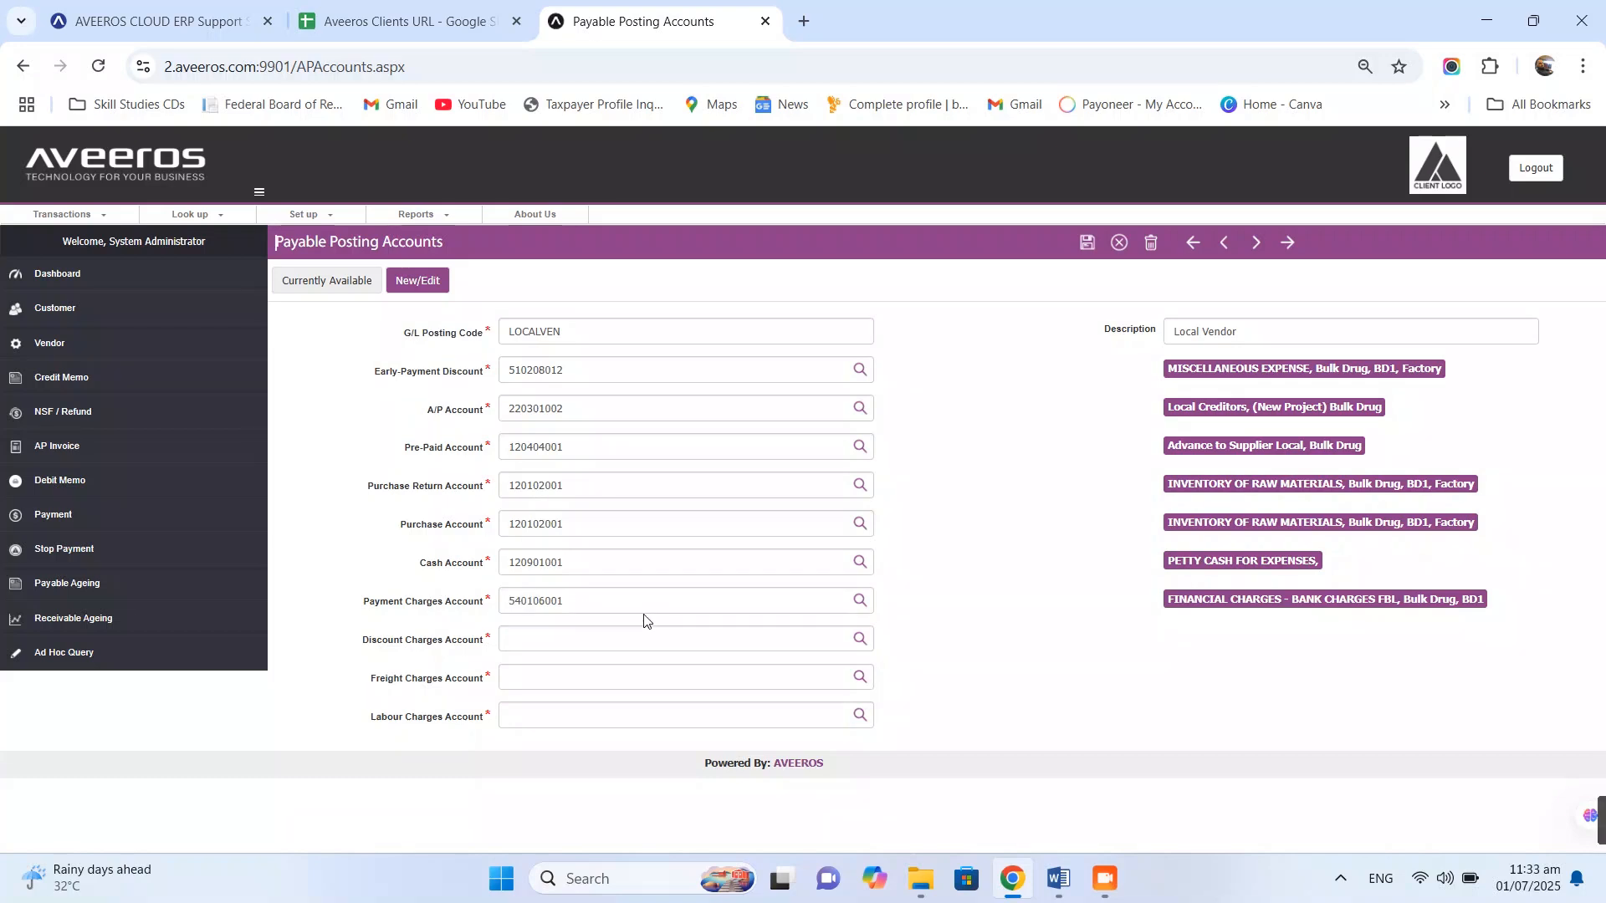
- Set discount 510208012, freight 510207001 and labour 510208012 charge accounts, then save LOCALVEN
left_click(538, 641)
key("ctrl+v")
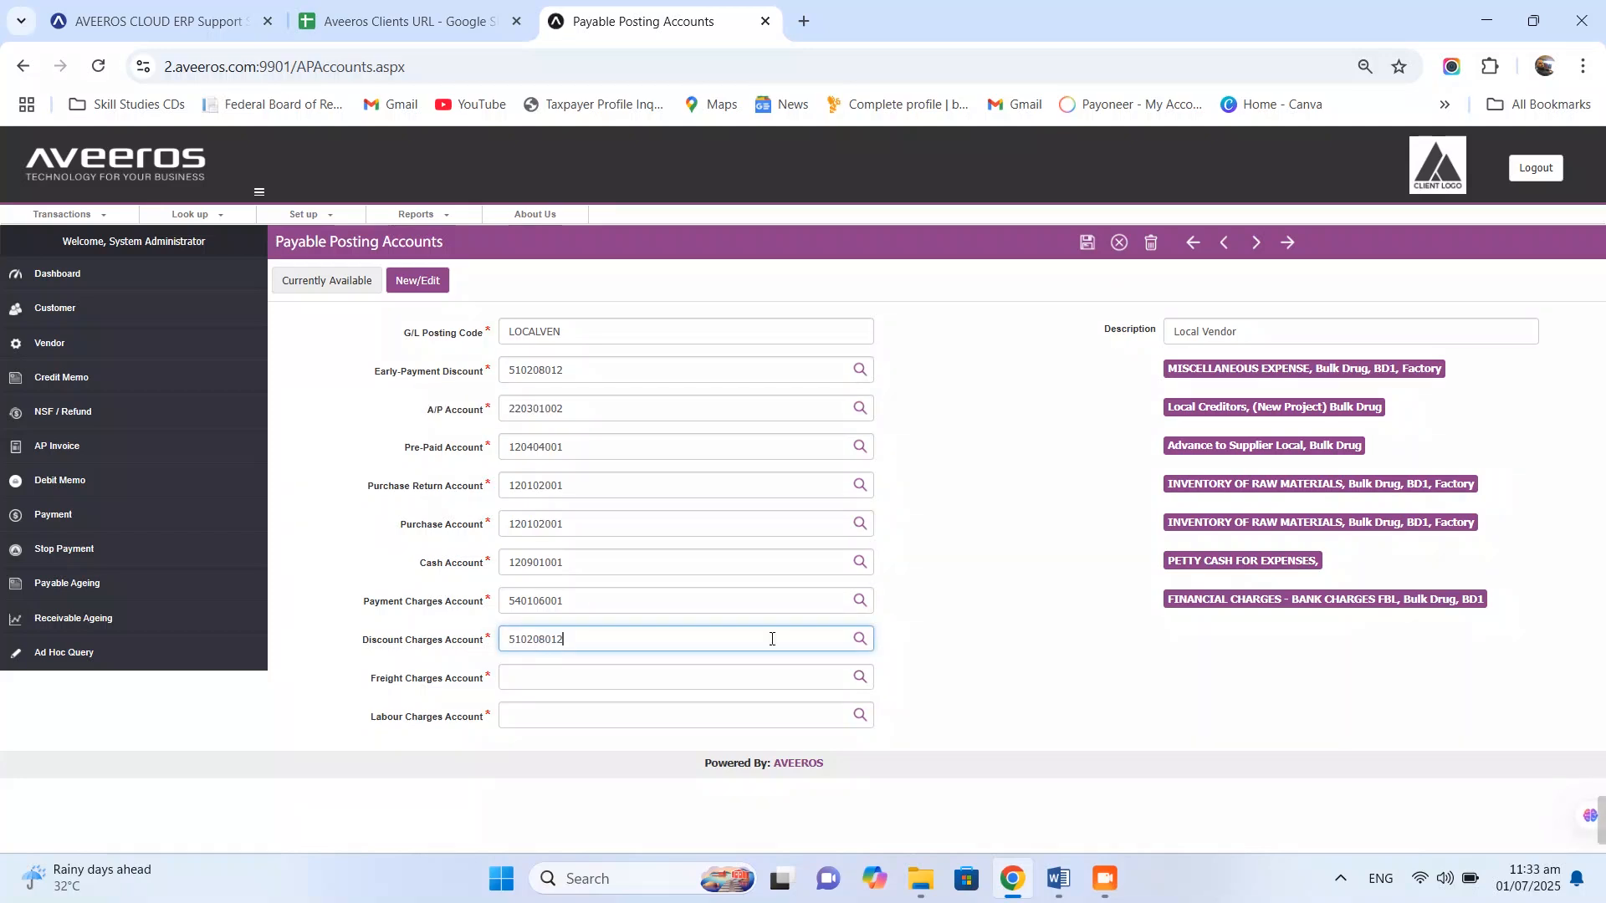
left_click(565, 685)
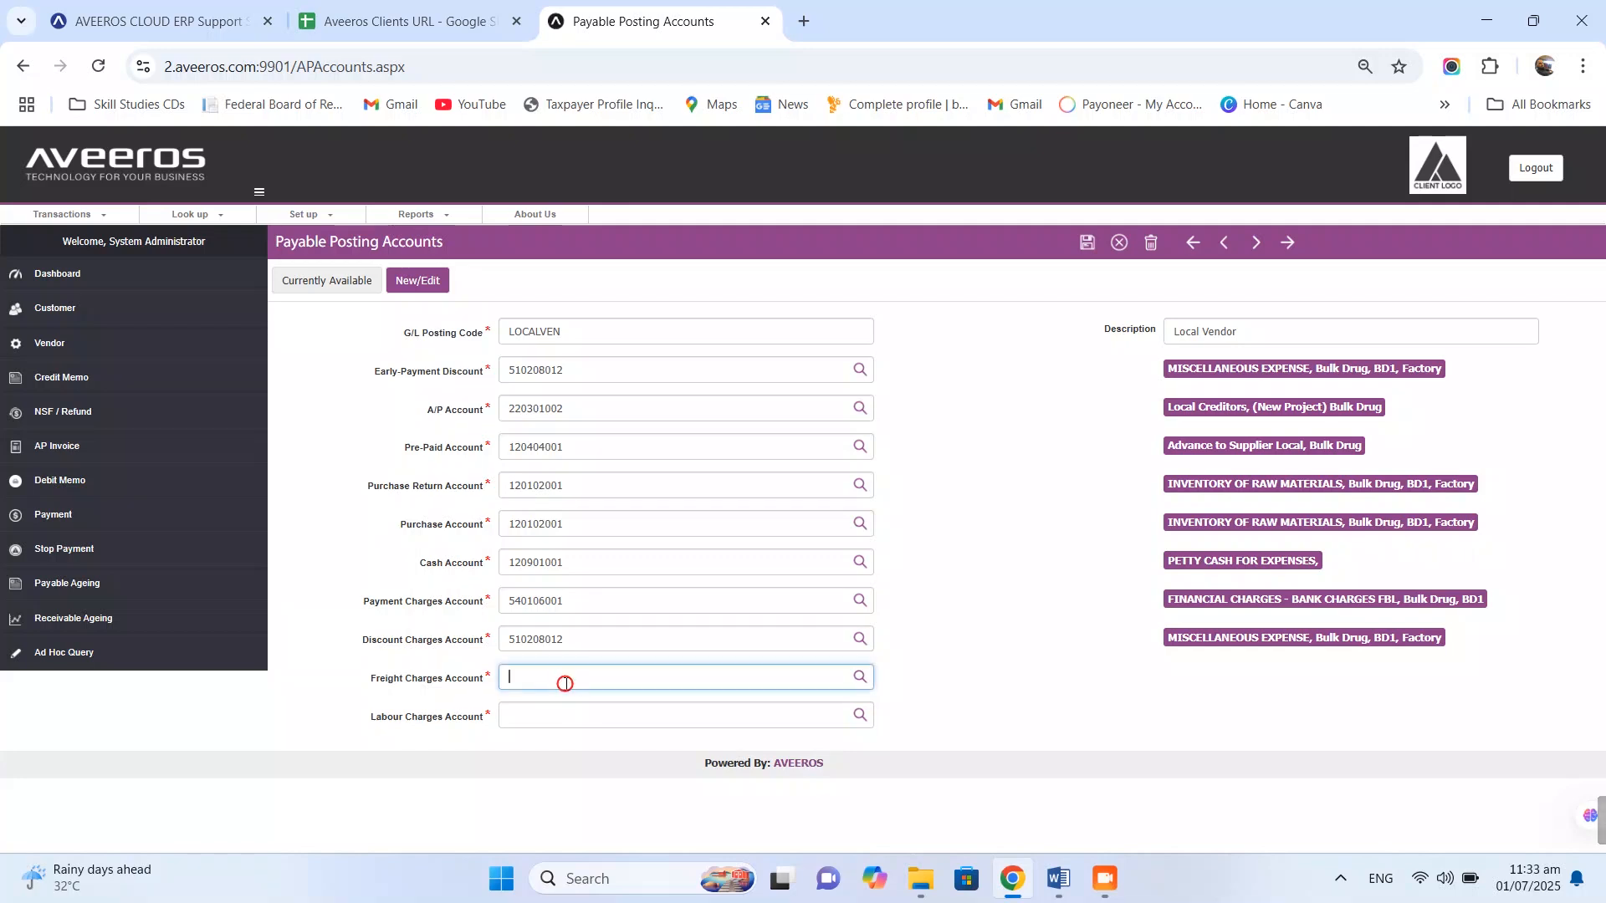
key("ctrl+v")
left_click(641, 707)
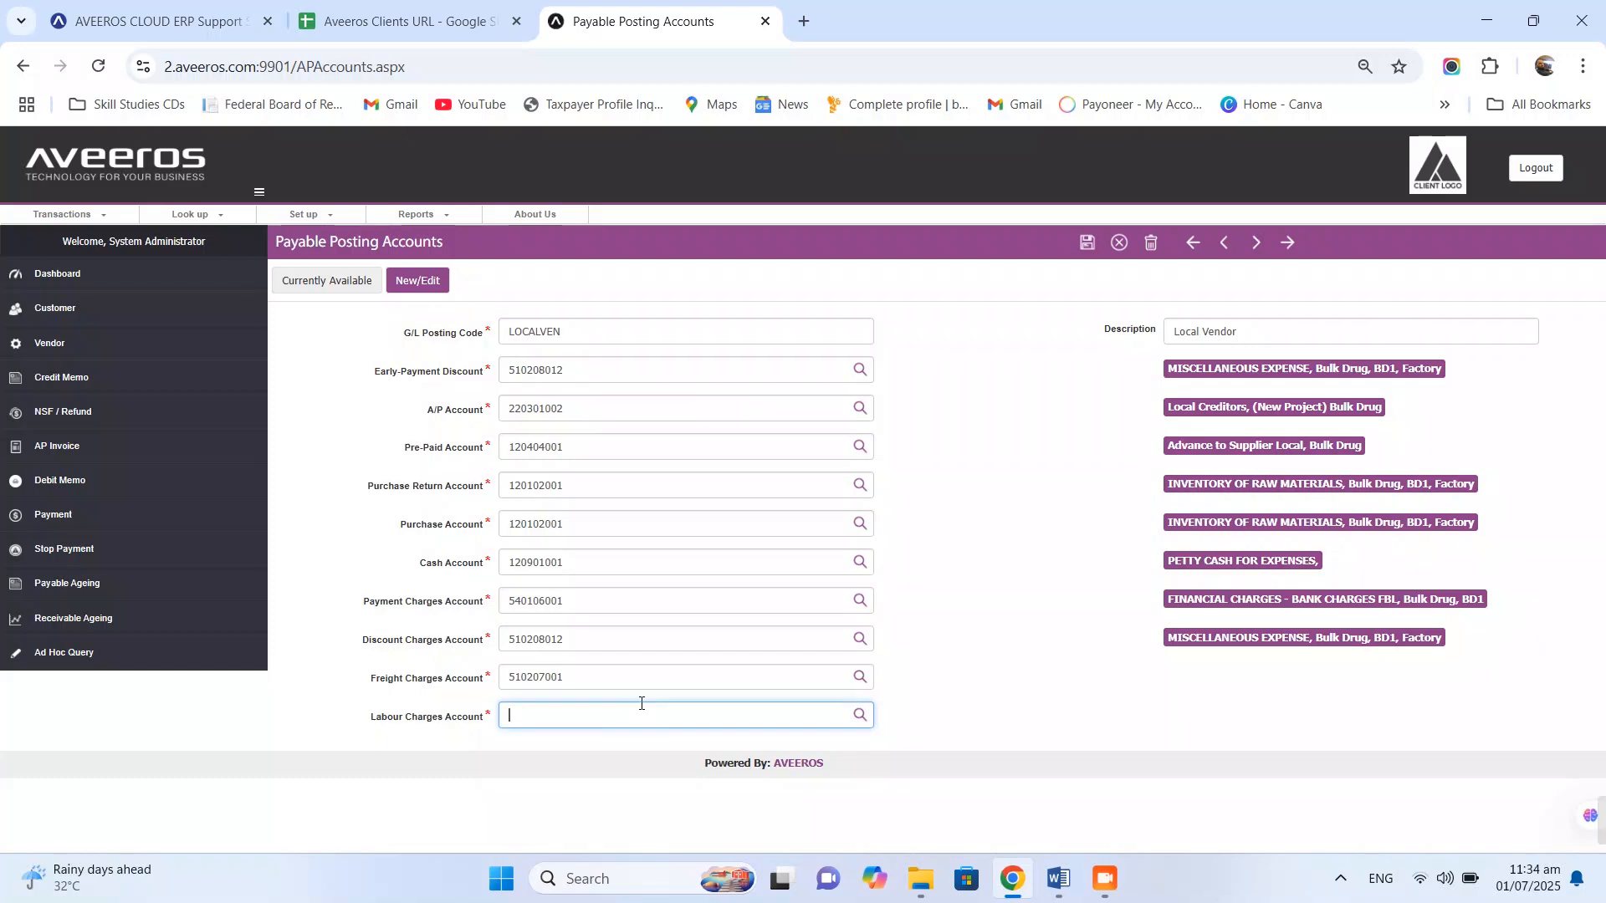
key("ctrl+v")
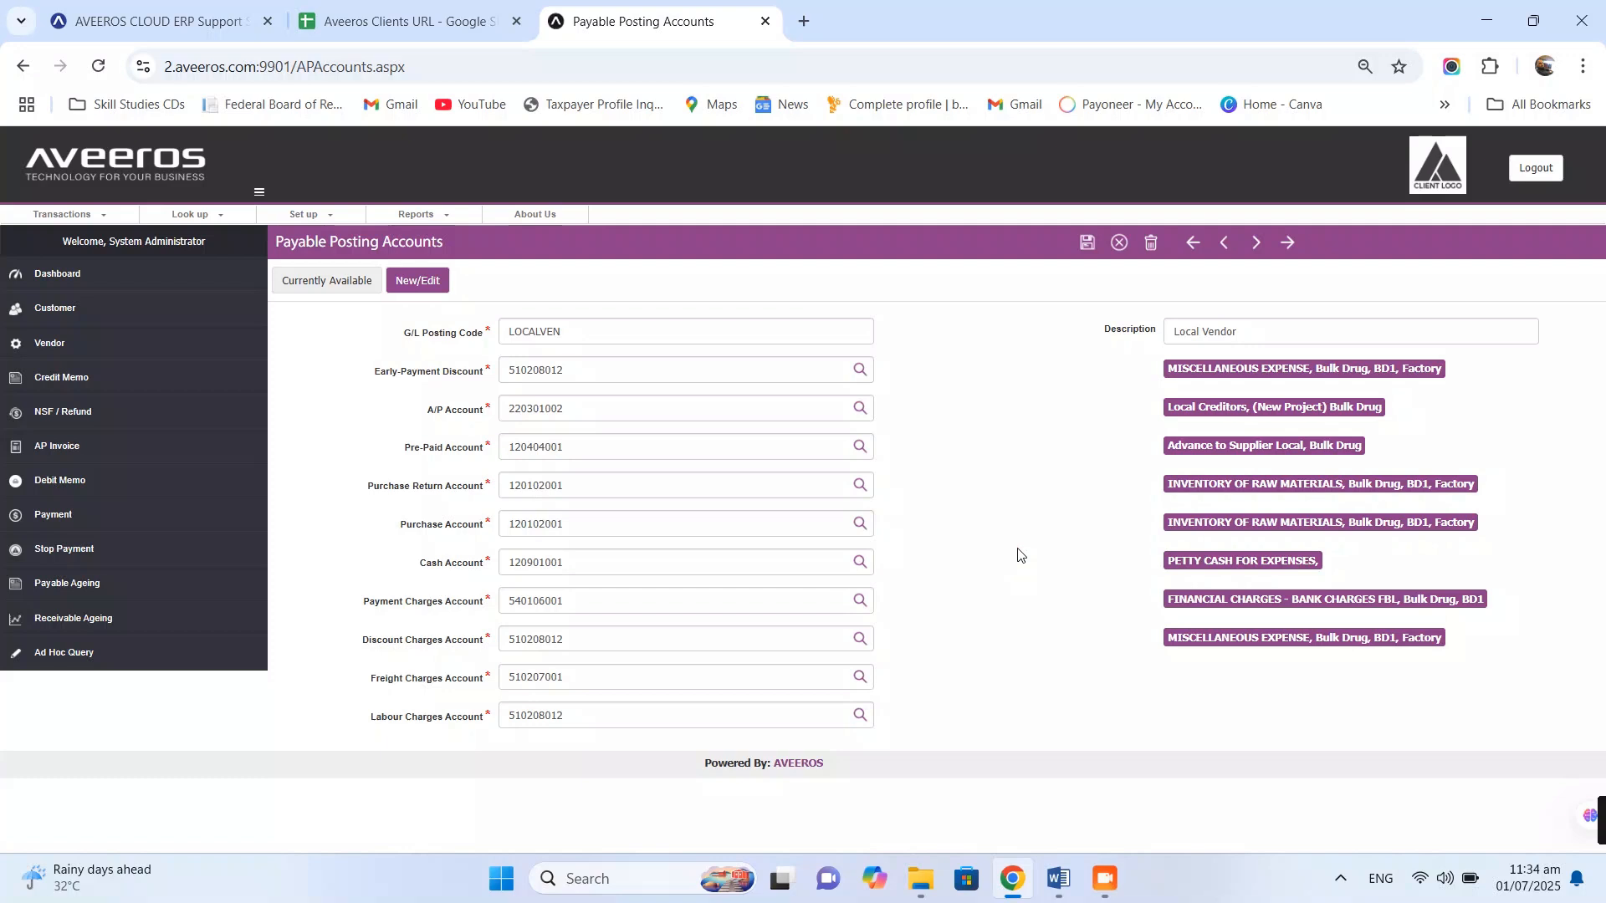
left_click(1087, 244)
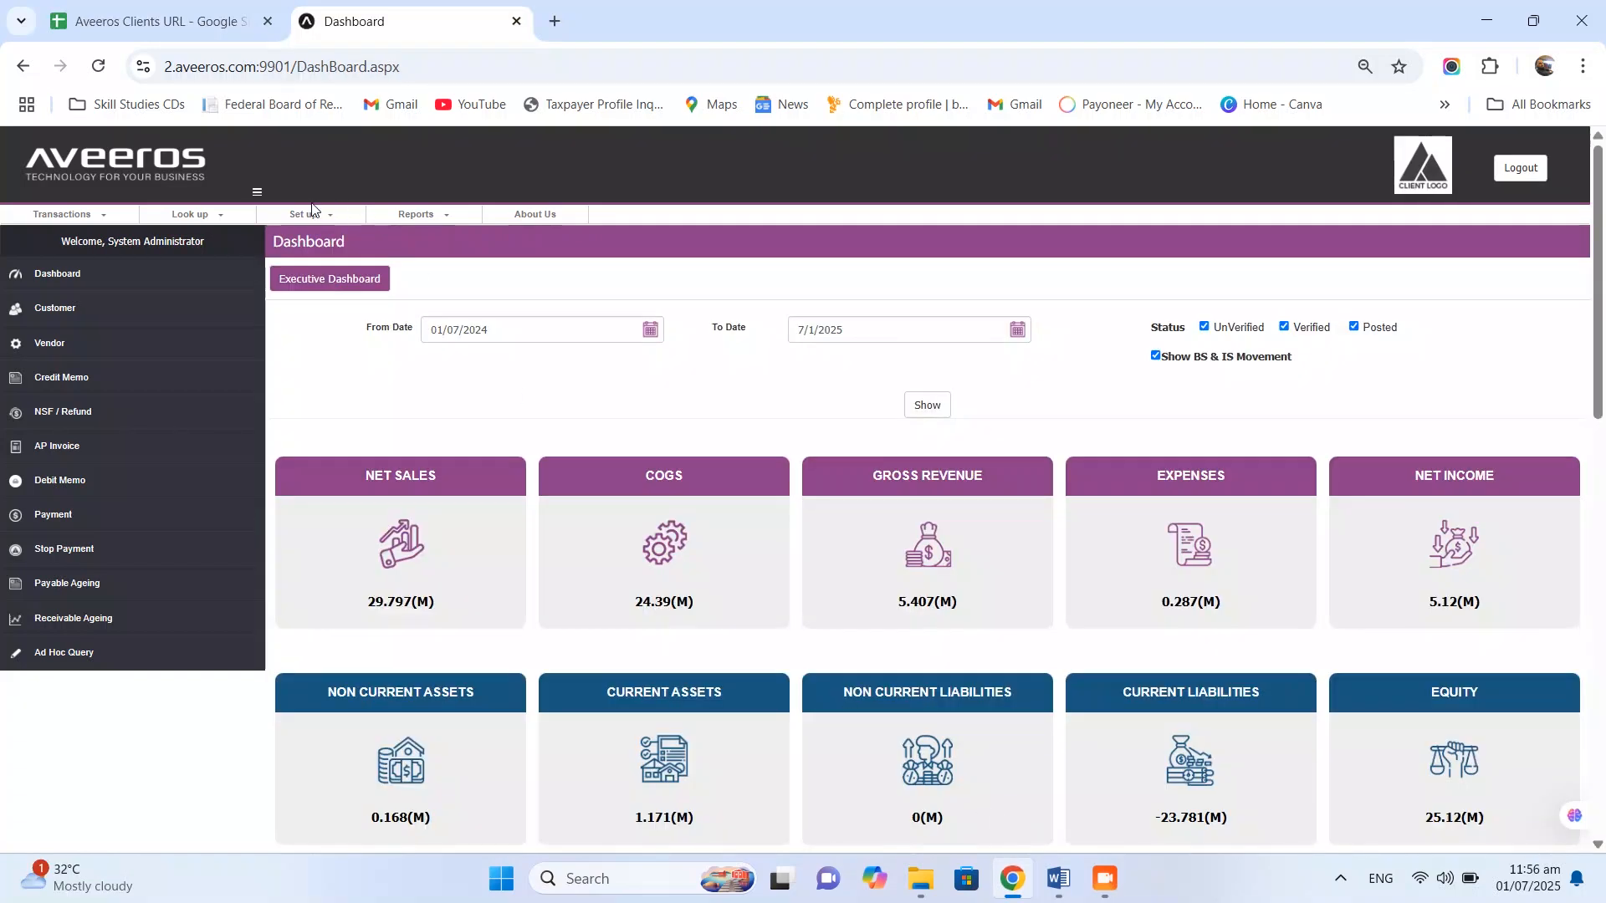
- Add Vendor Class LOCALVEN 'Local Vendors-Materials' using posting code LOCALVEN : Local Vendor, and save
left_click(301, 219)
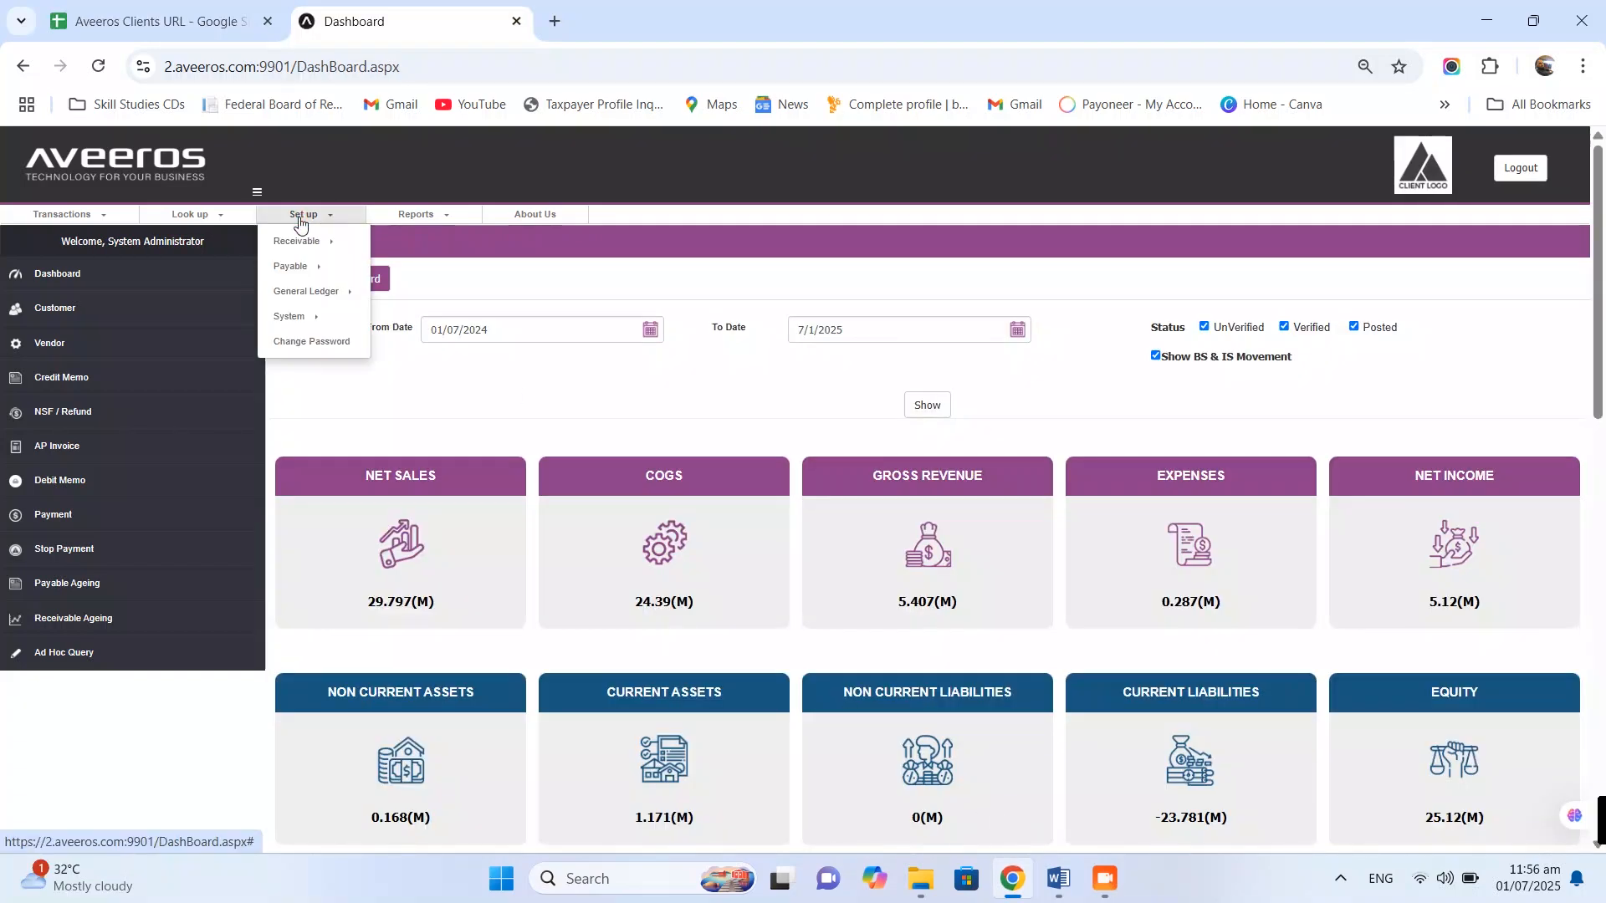
mouse_move(315, 268)
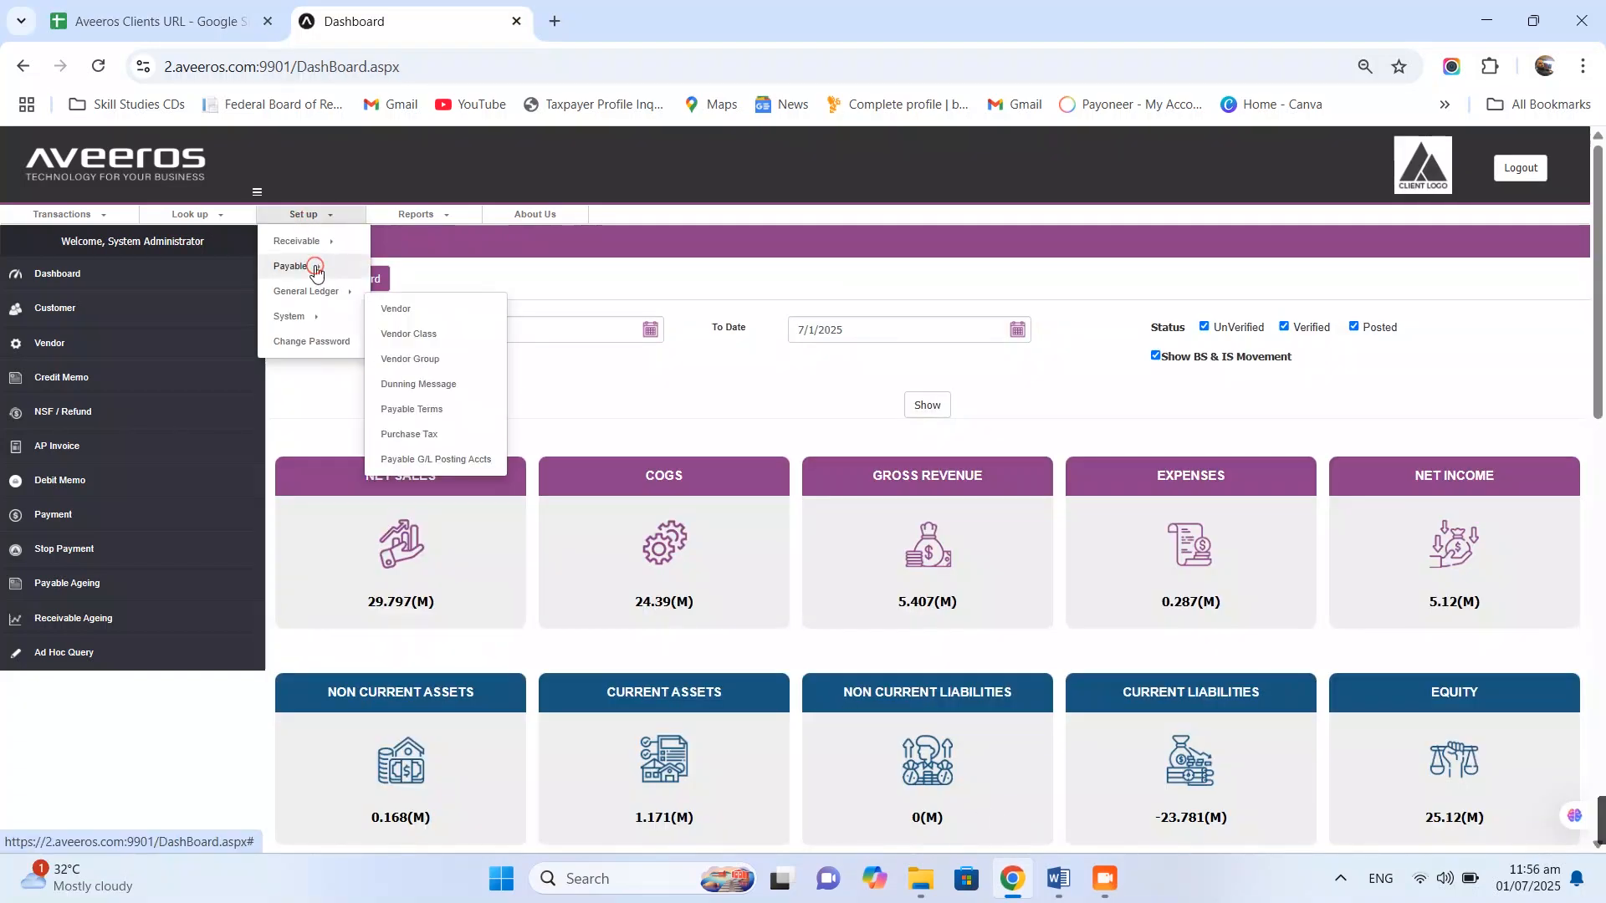
left_click(431, 336)
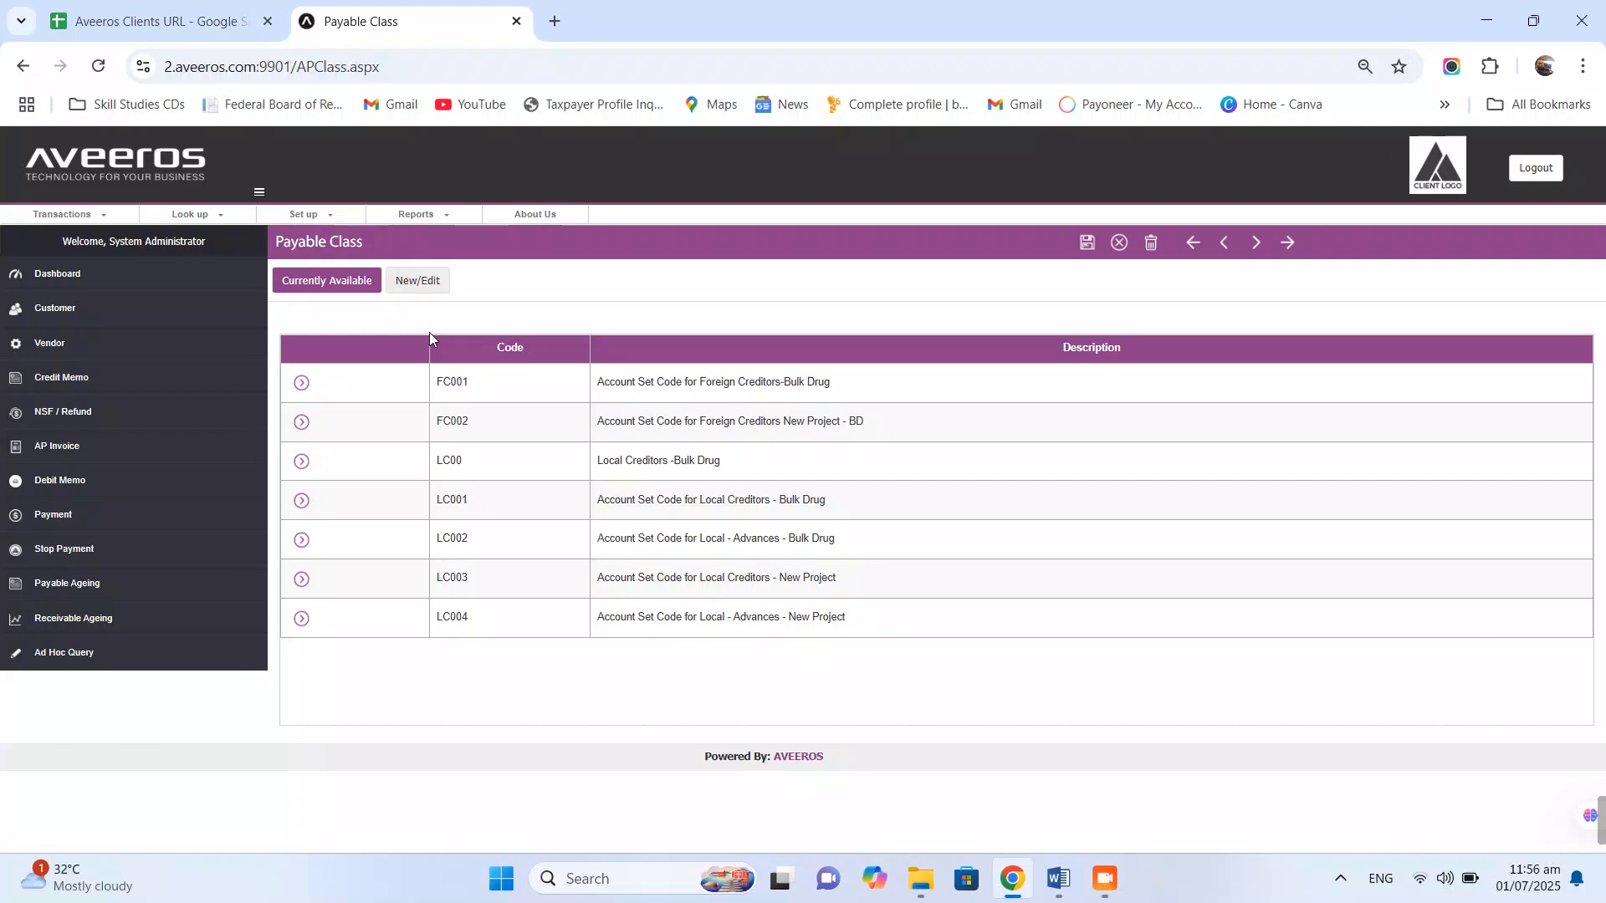
left_click(414, 282)
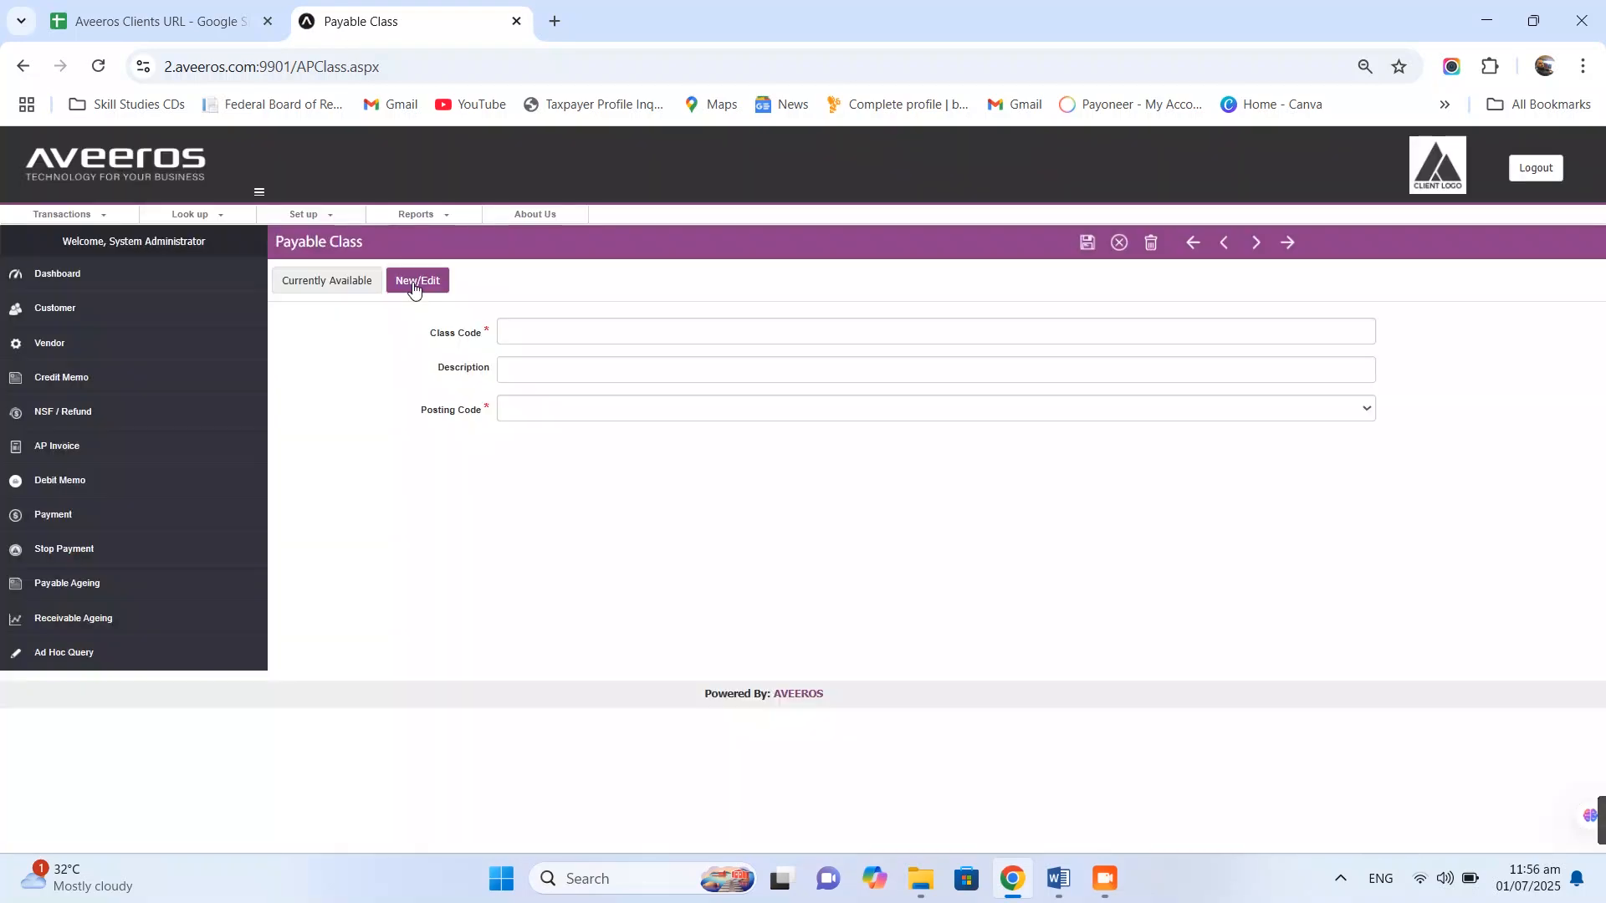
left_click(621, 333)
type("LOC")
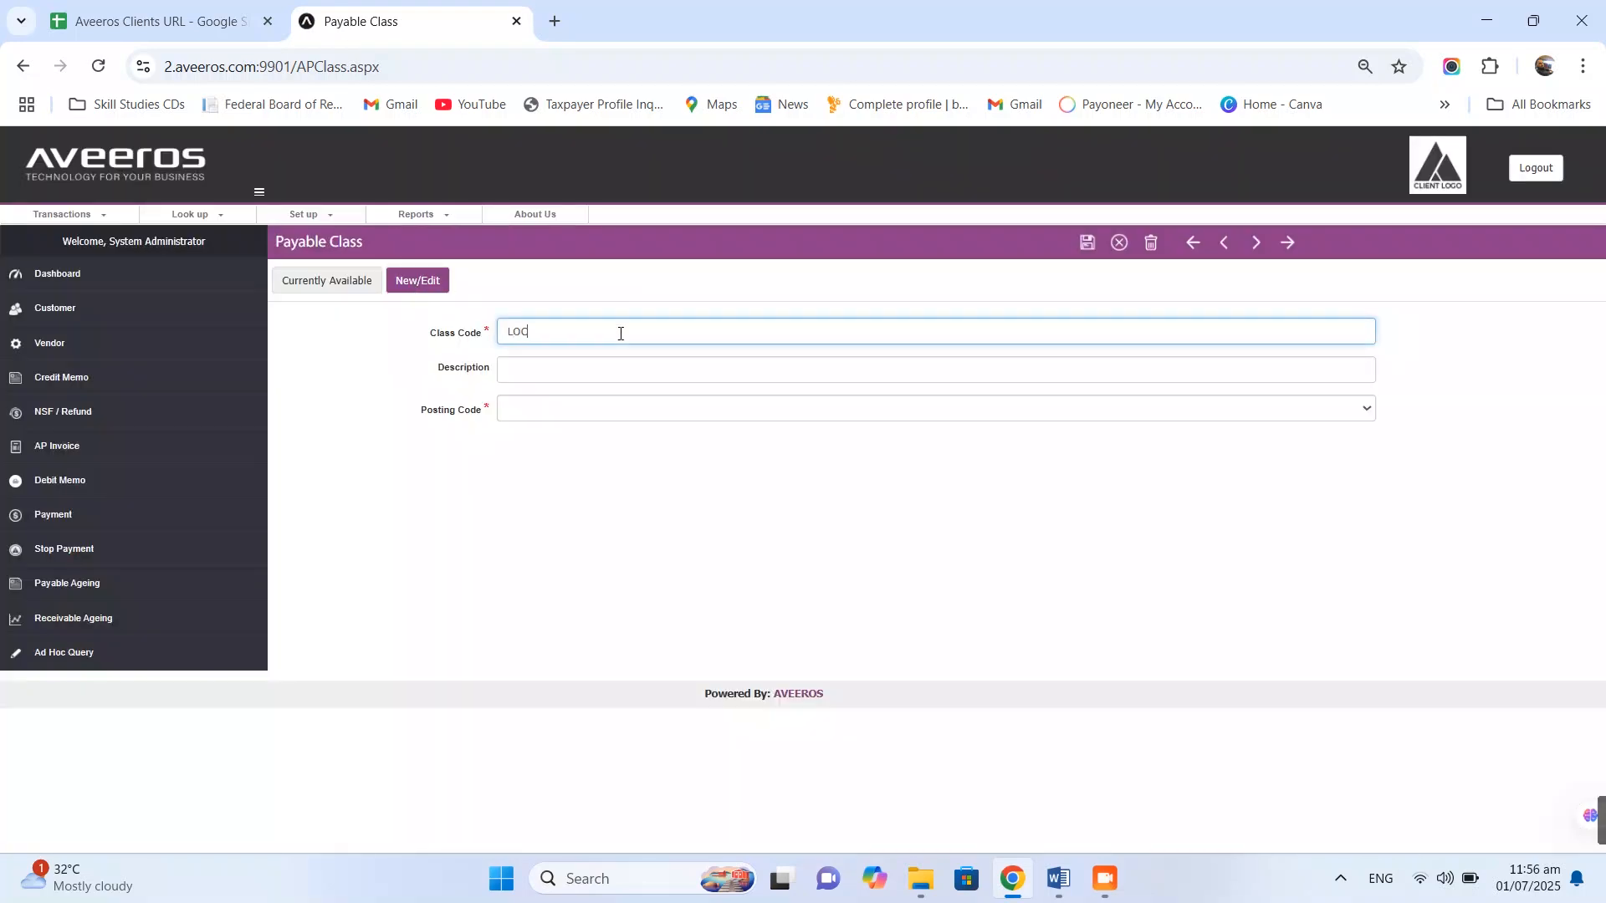
type("ALVEN")
left_click(624, 366)
type("Local Vendors-Materials")
left_click(633, 408)
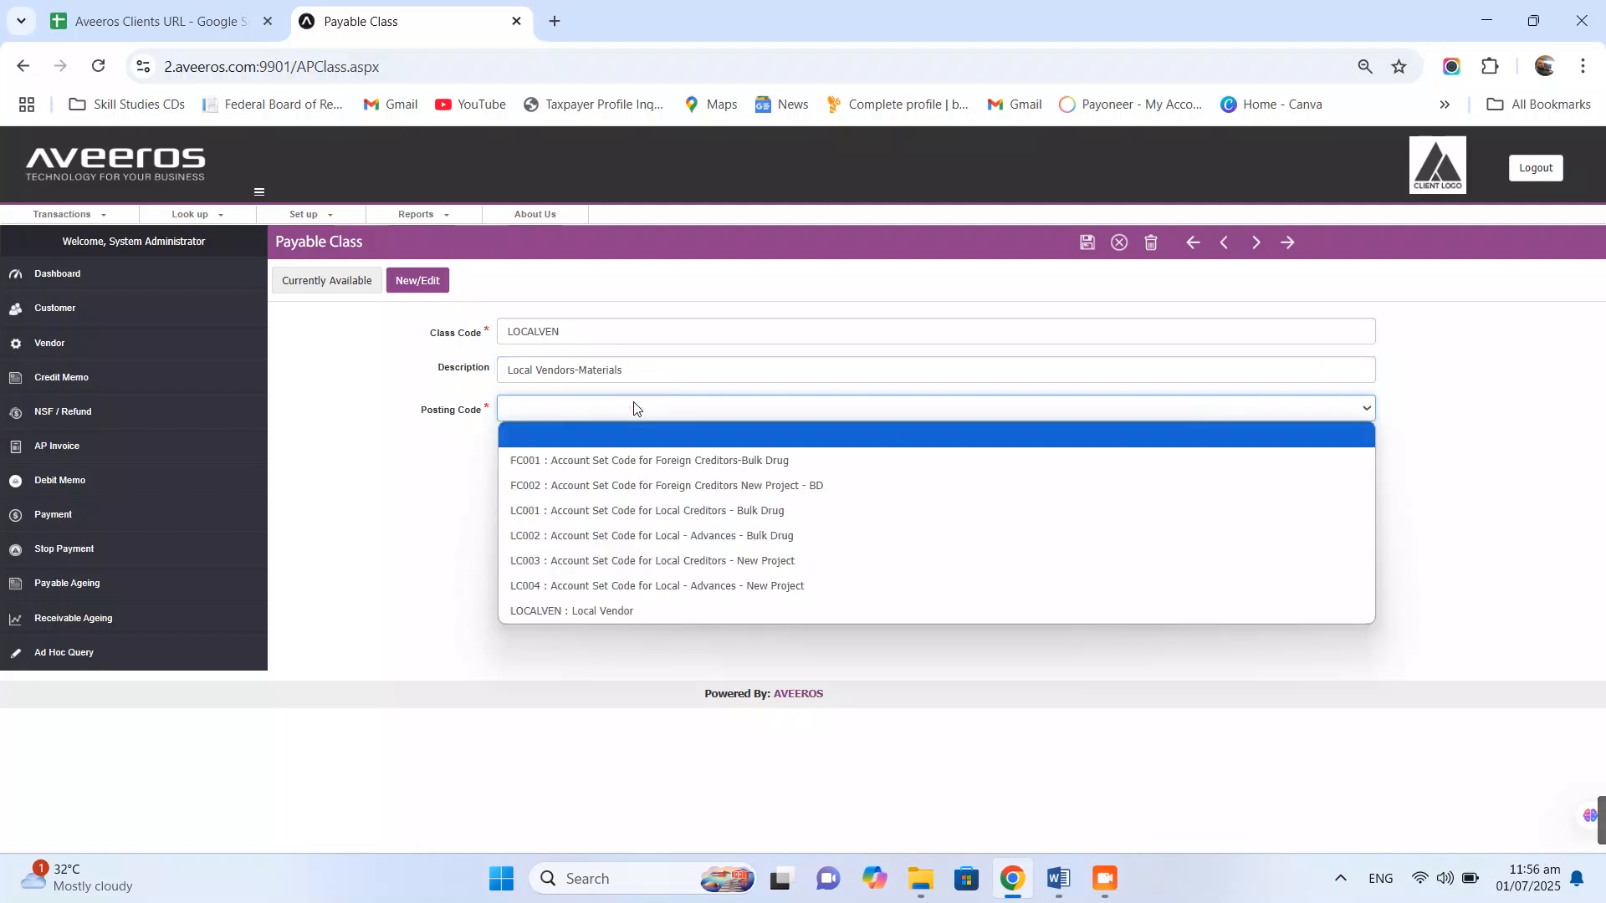
left_click(647, 611)
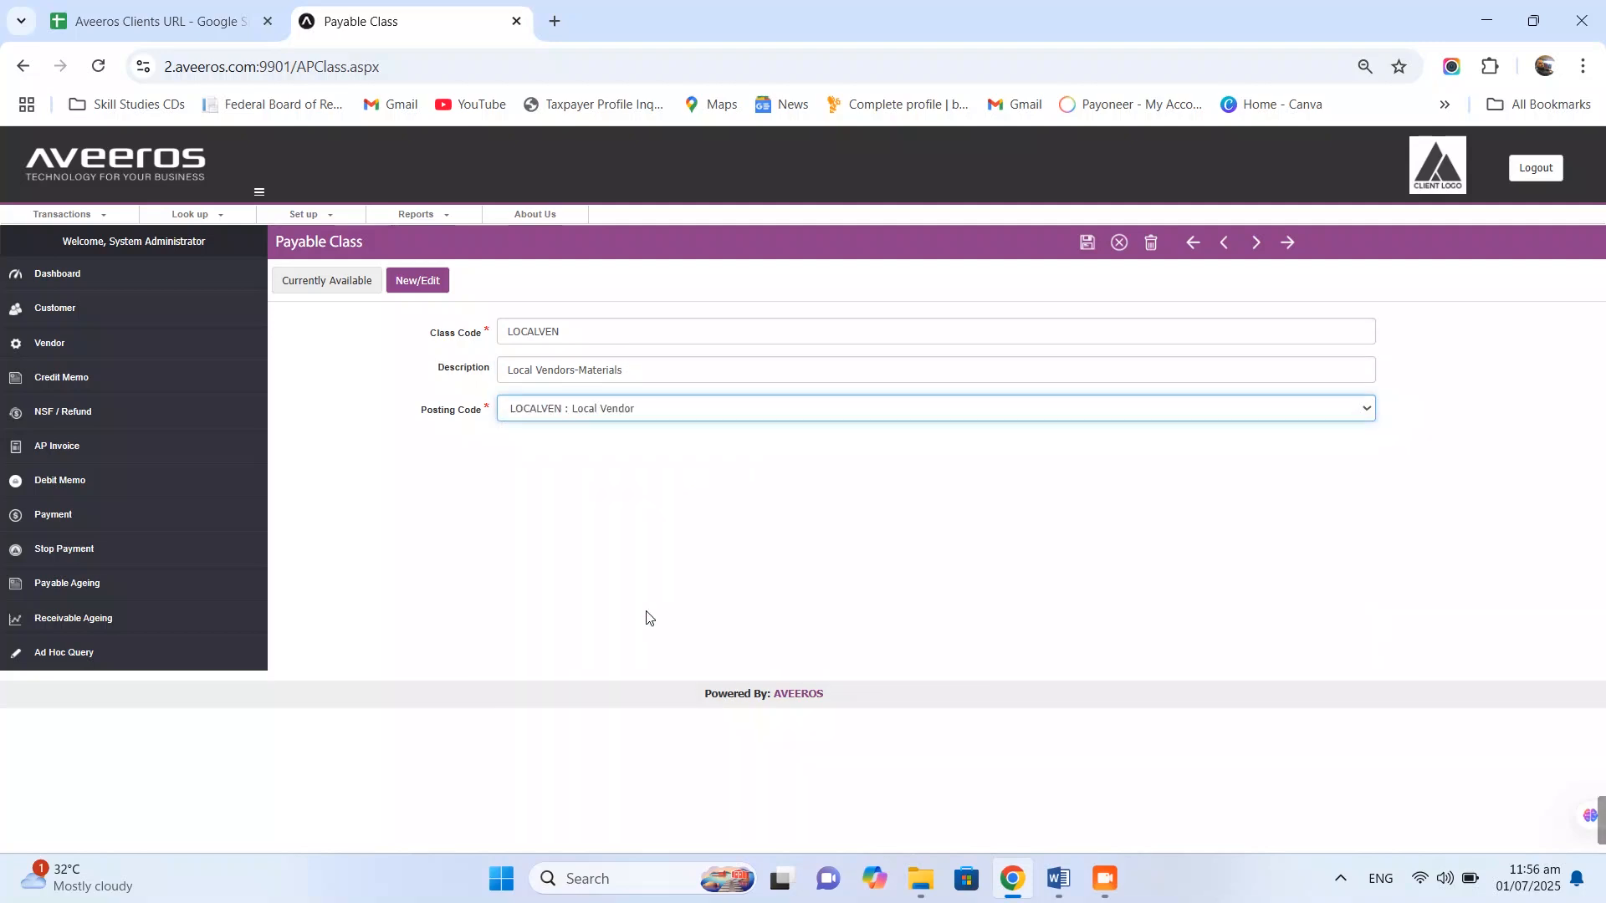
left_click(1087, 244)
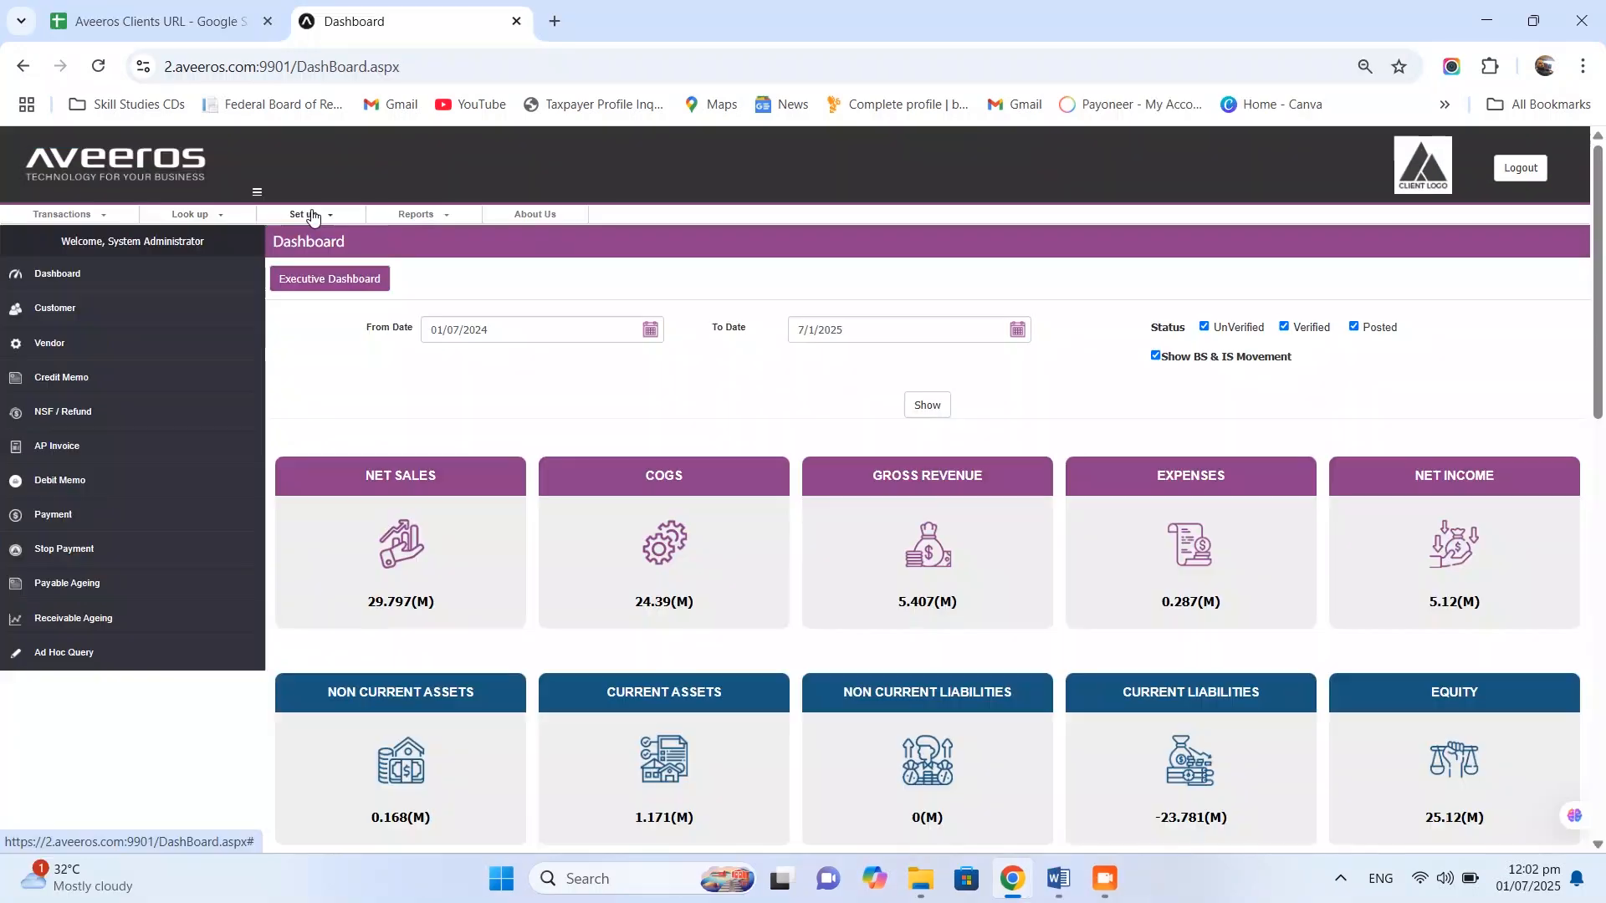
- Add Vendor Group VenGrpEx with description 'Vendor Group For Export' and save it
left_click(304, 214)
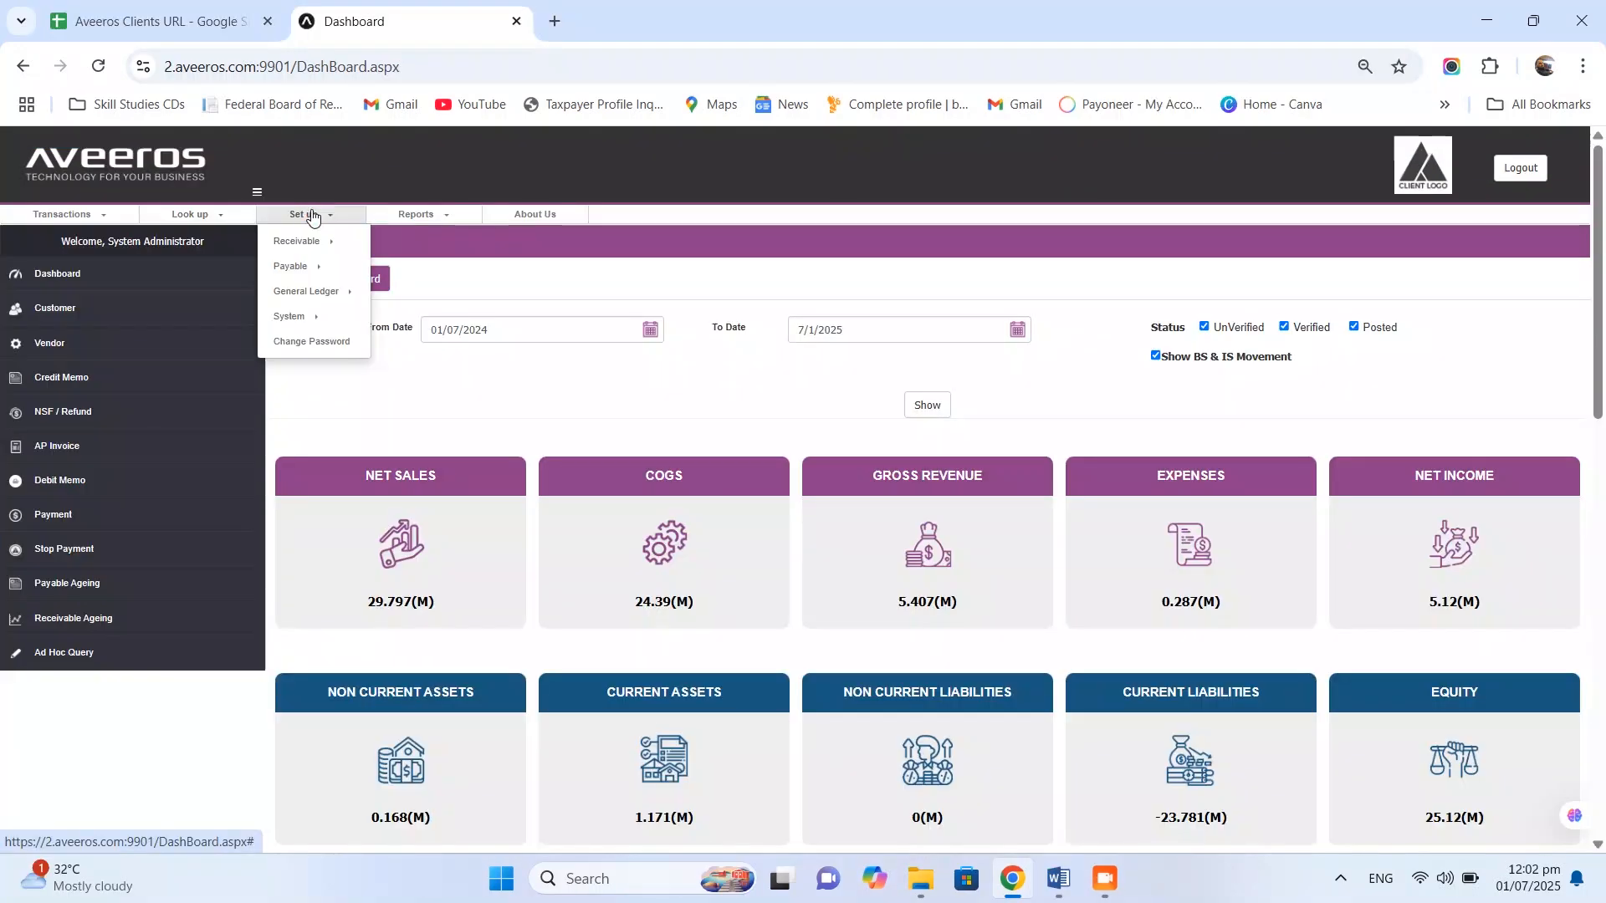
left_click(327, 266)
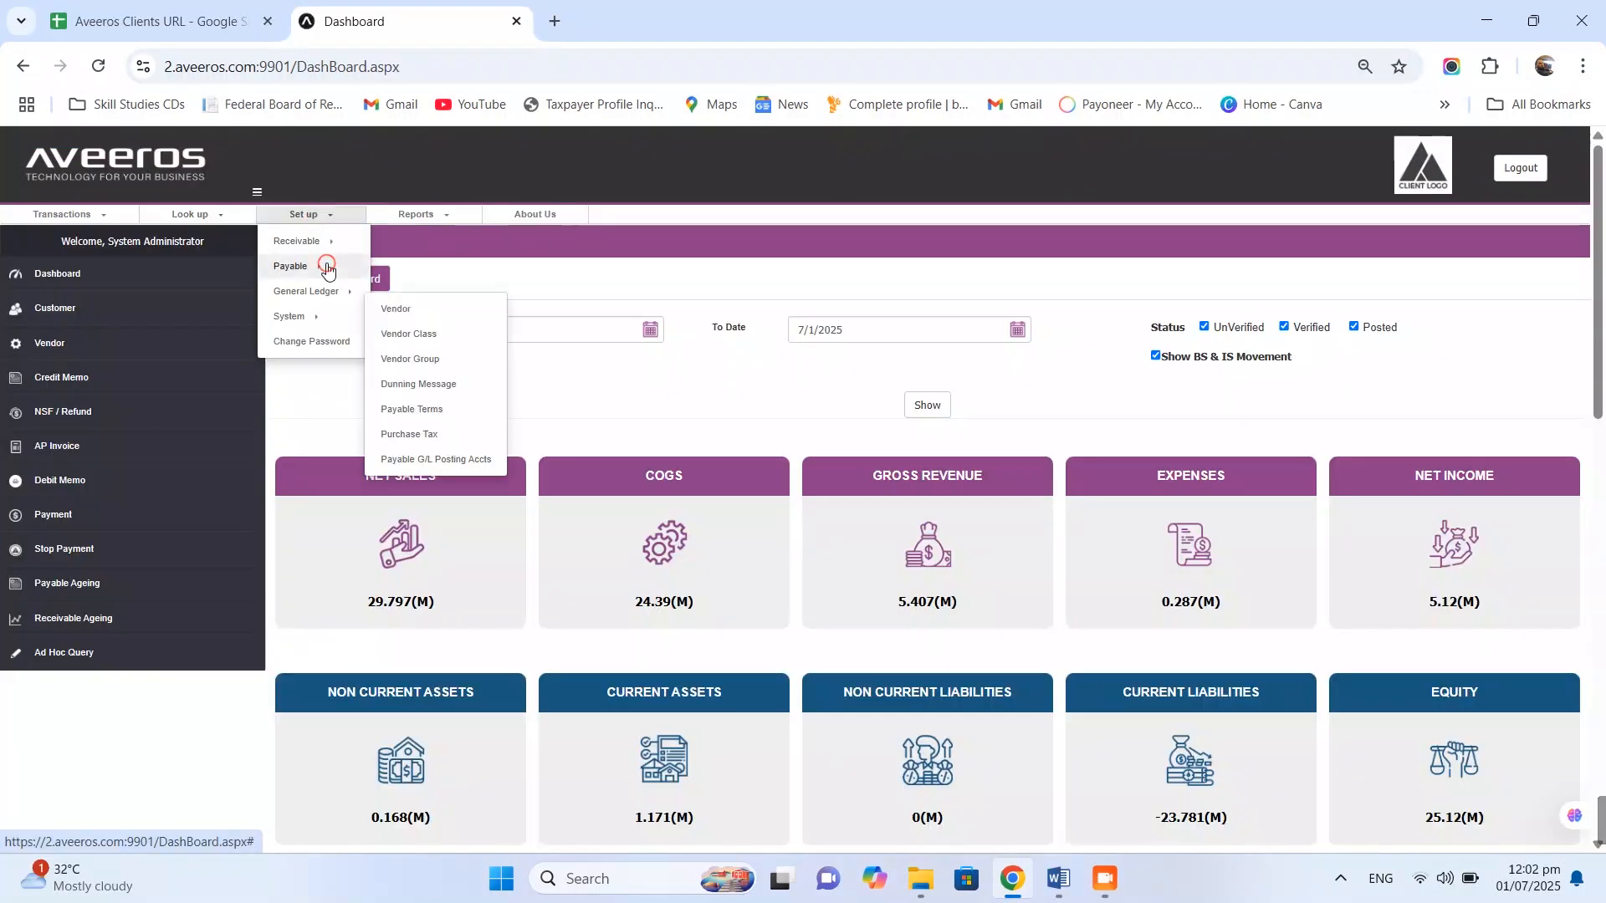
left_click(444, 363)
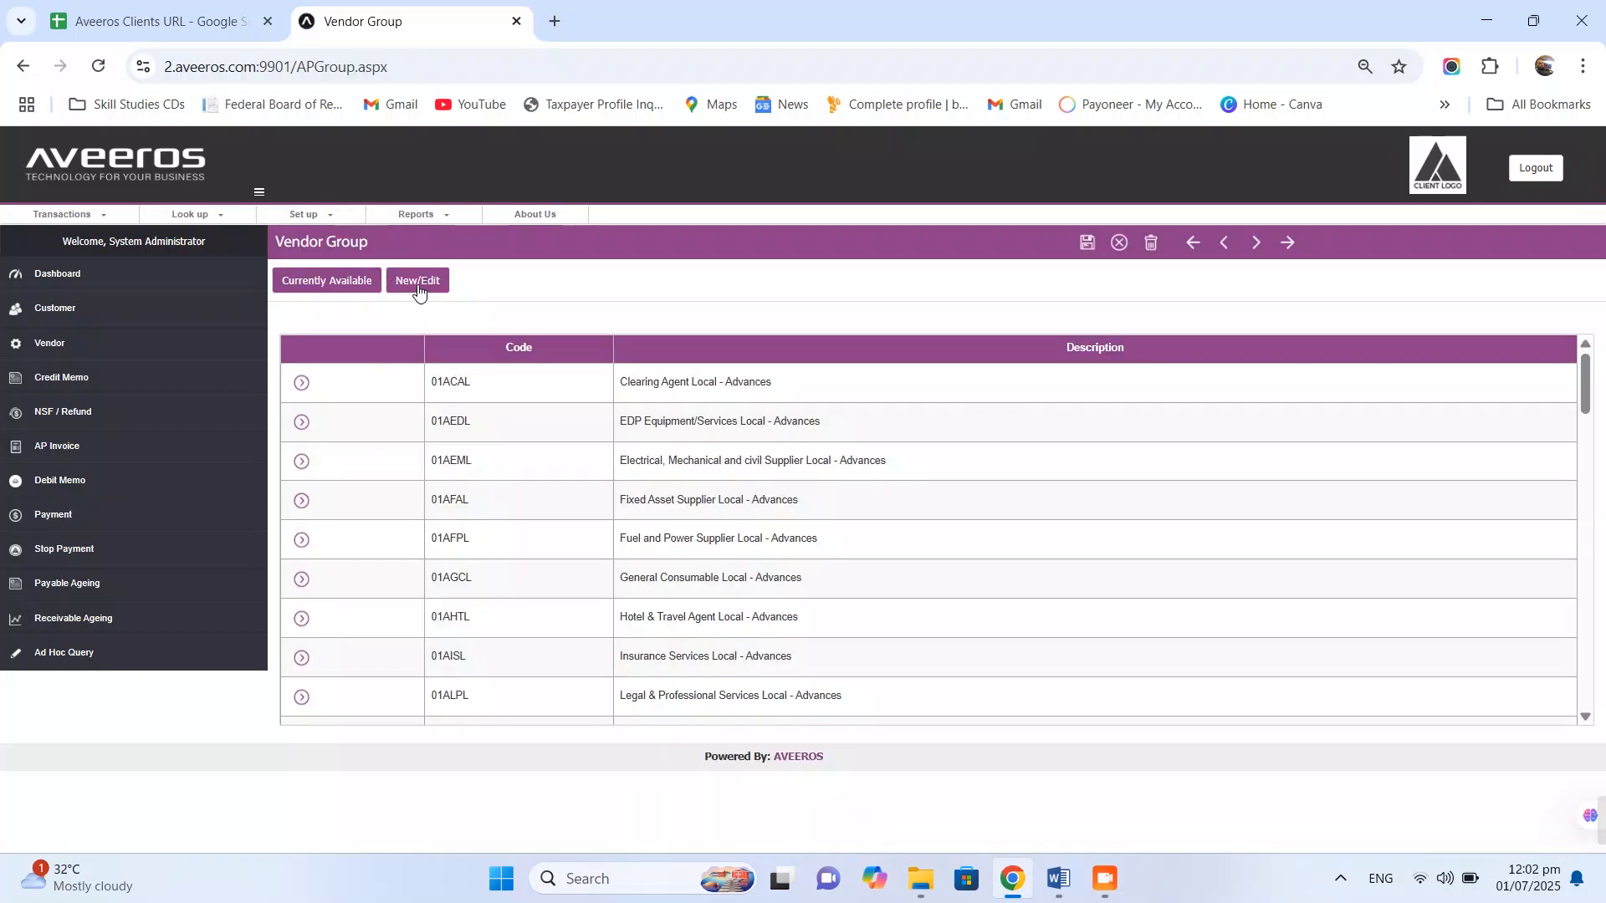
left_click(417, 282)
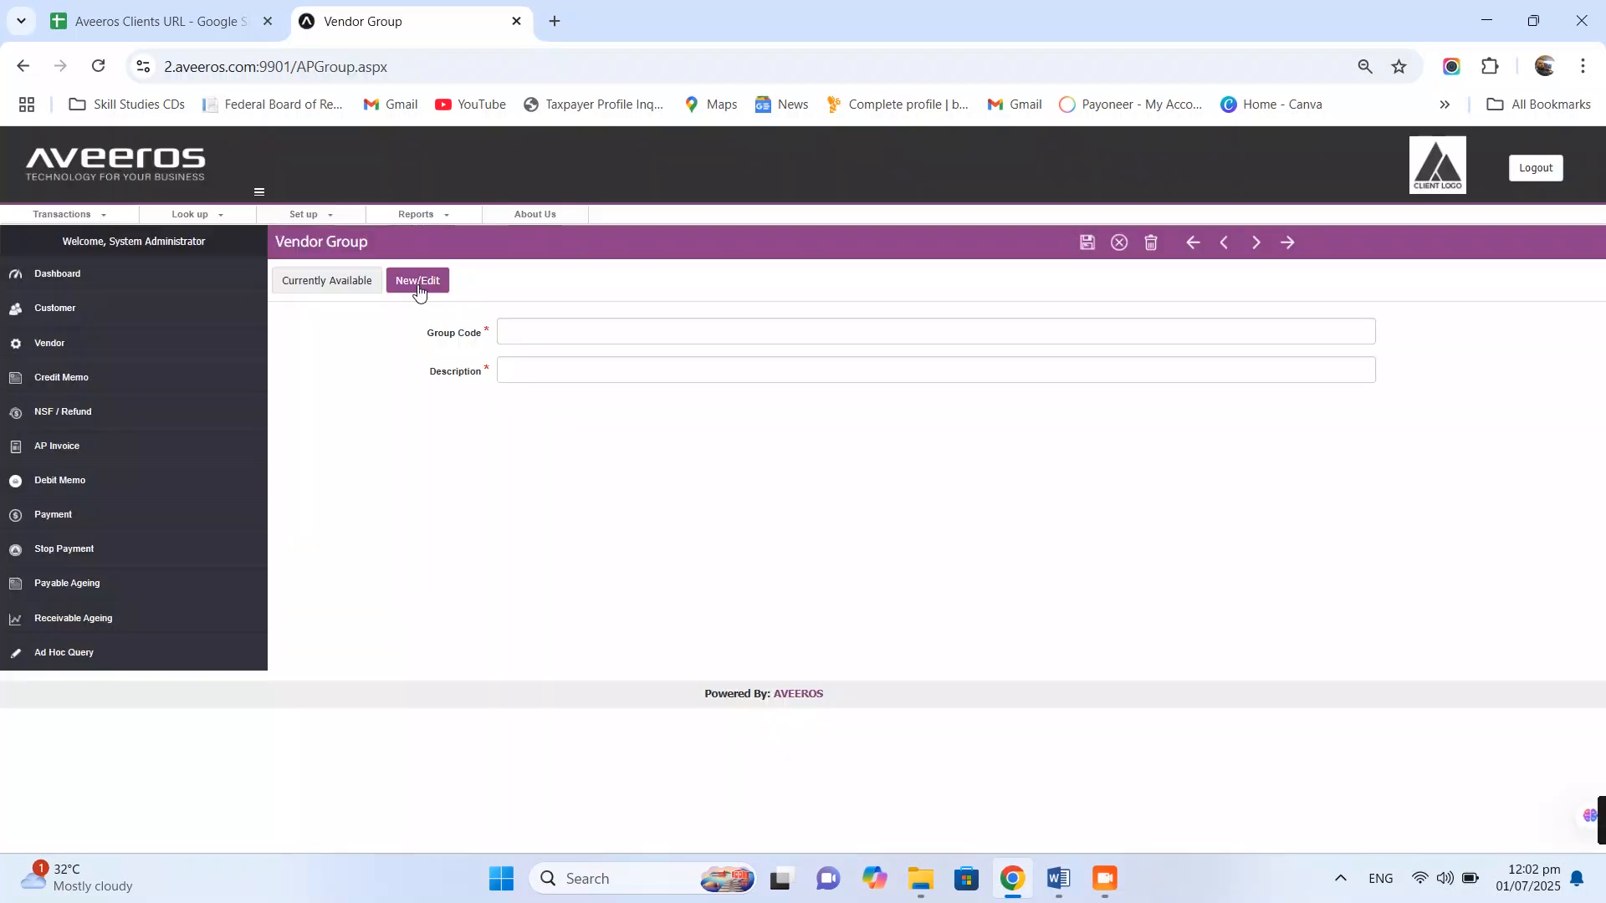
left_click(585, 337)
type("VenGrpEx")
left_click(577, 366)
type("Vendor Grp")
key("BackSpace")
type("oup For Export")
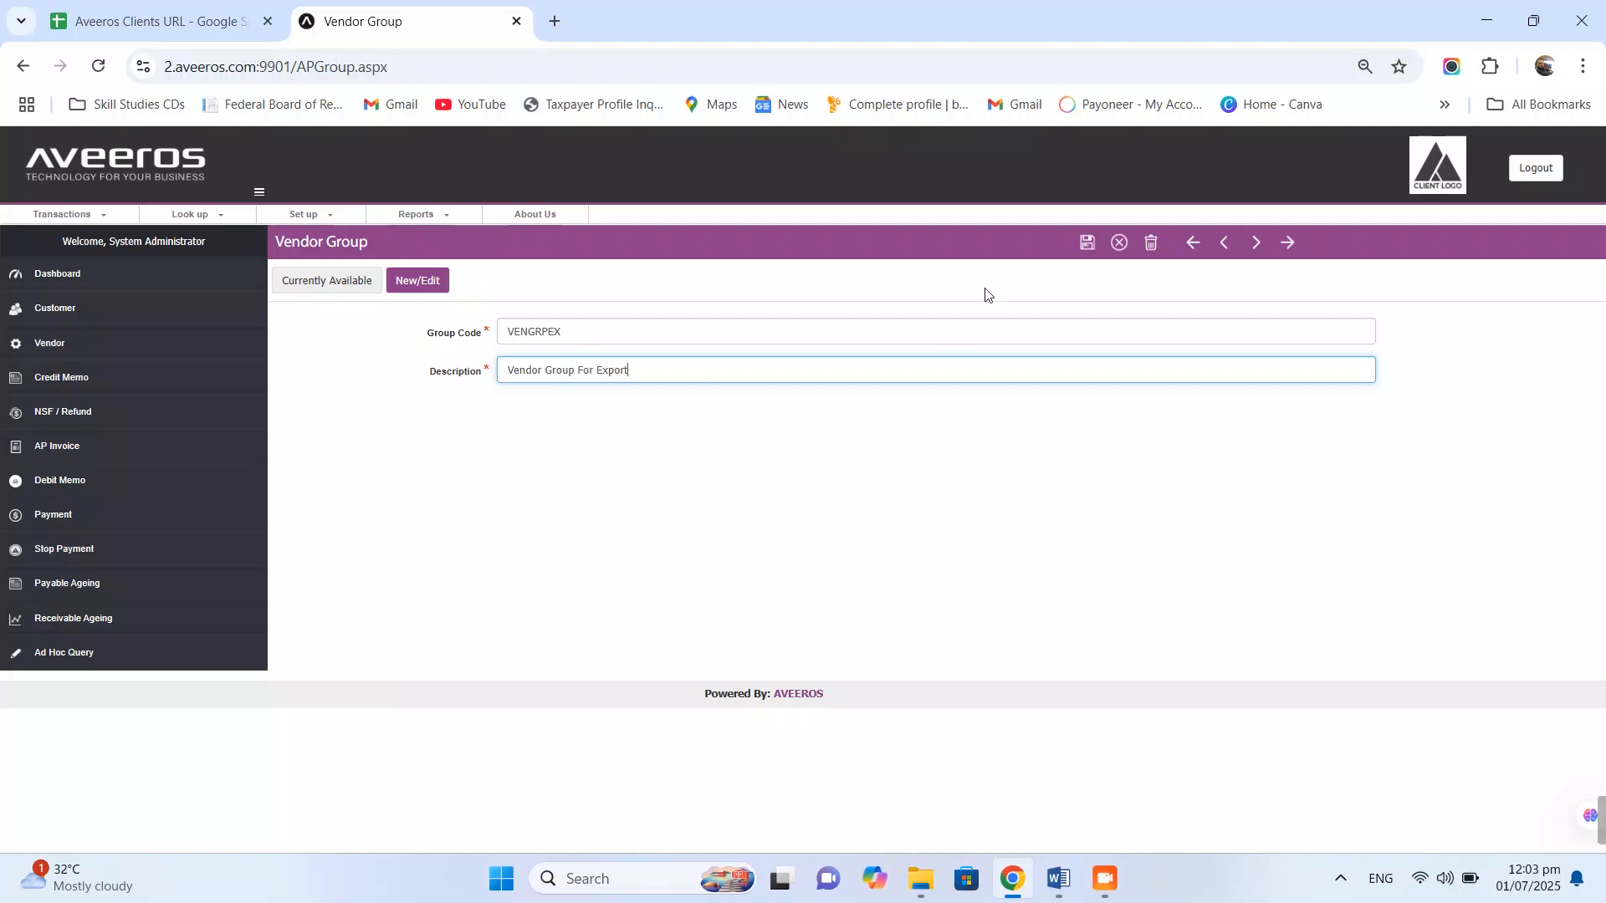
left_click(1087, 251)
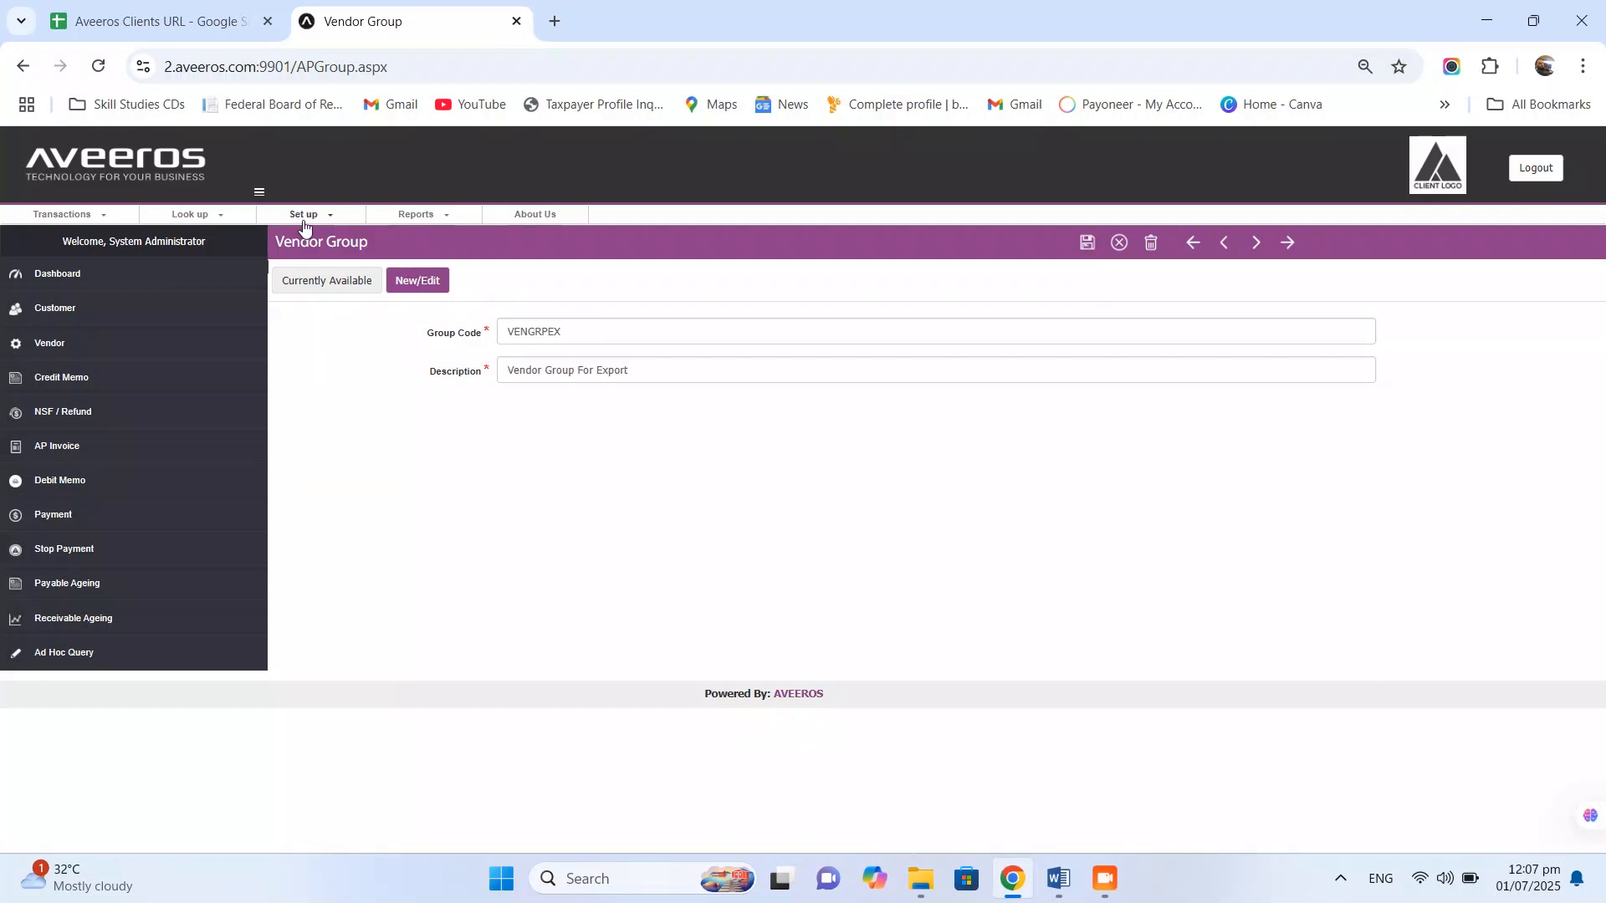
- Start a new payable term with code 120Days and description '120 Days Credit Term'
mouse_move(304, 219)
mouse_move(340, 264)
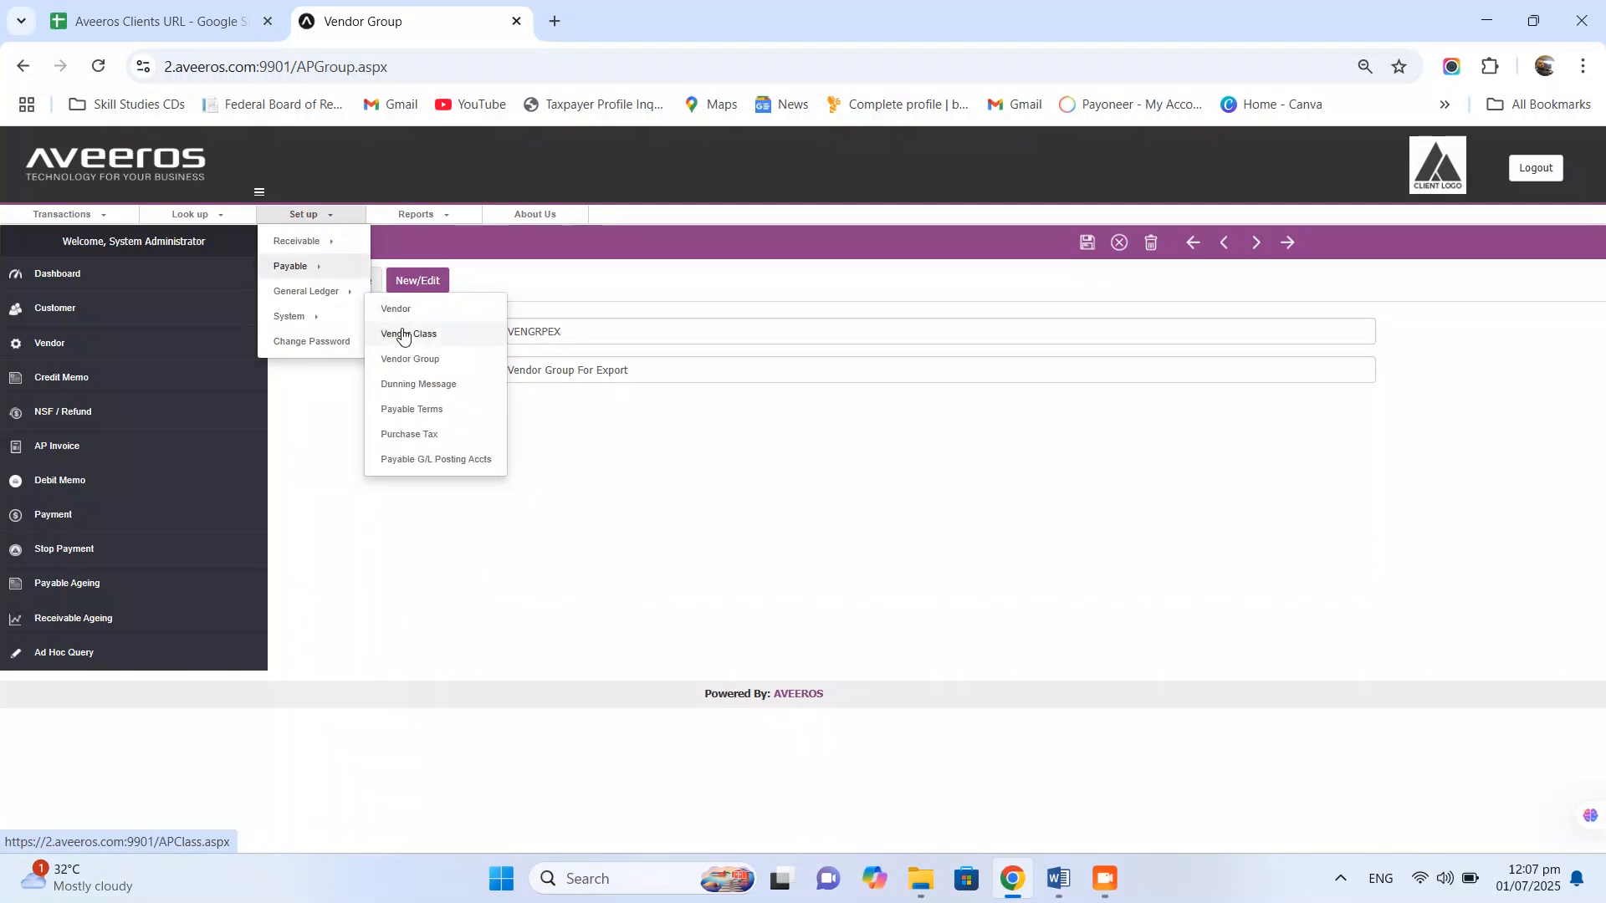
left_click(455, 413)
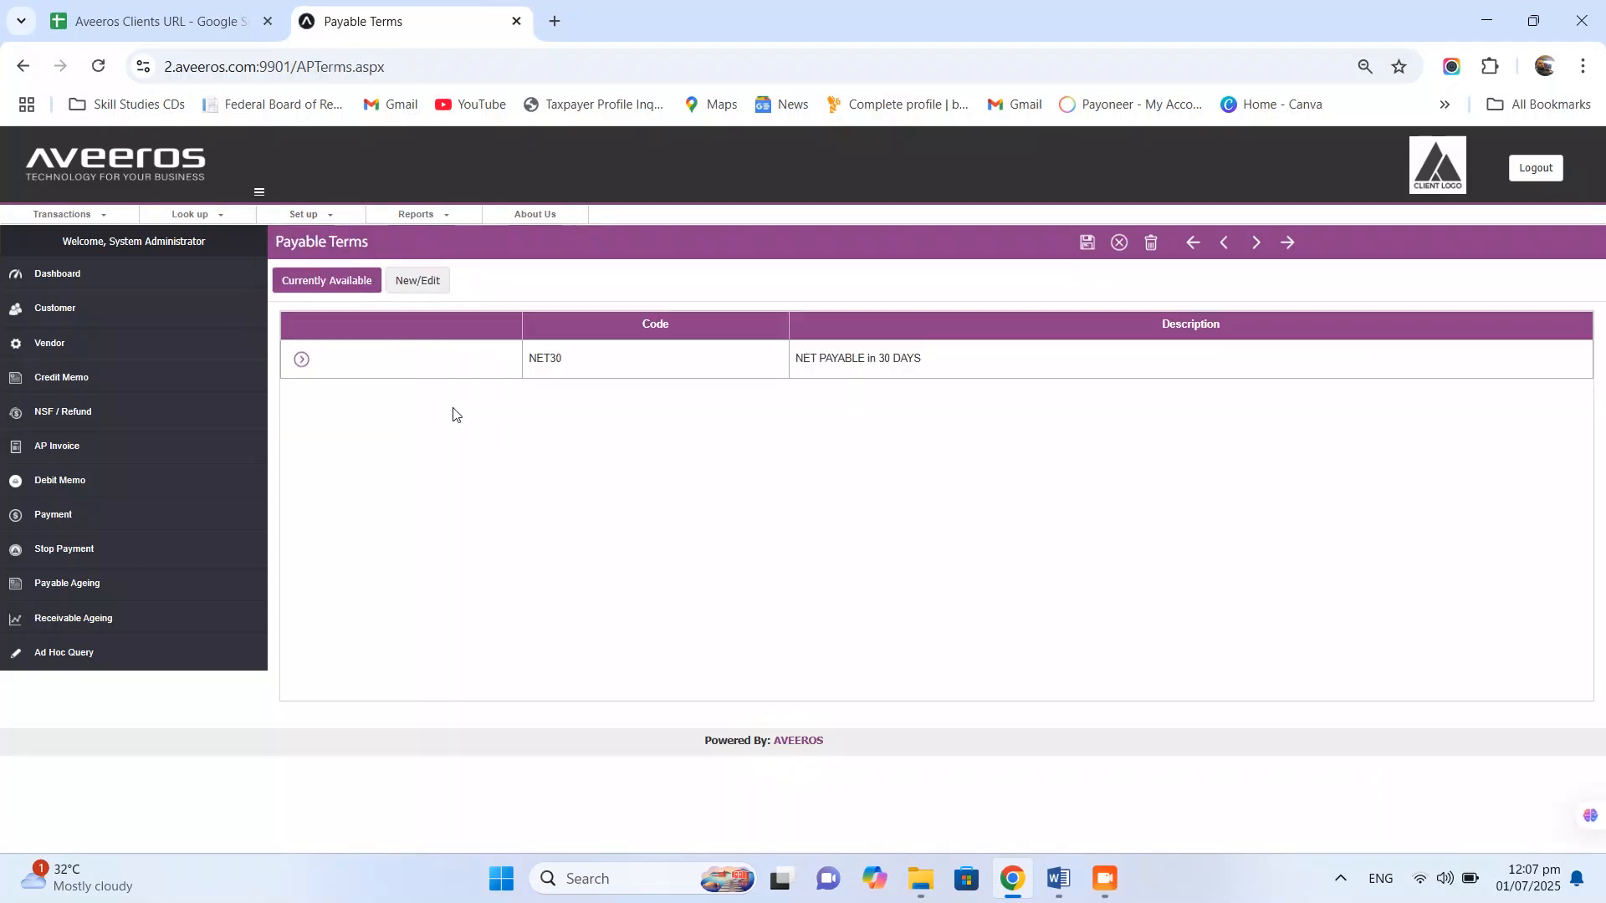
left_click(429, 282)
left_click(562, 335)
type("120Days")
left_click(553, 371)
type("120 Days Credit Term")
- Set discount days to 10 and due days to 120, then save the 120DAYS term
left_click(549, 408)
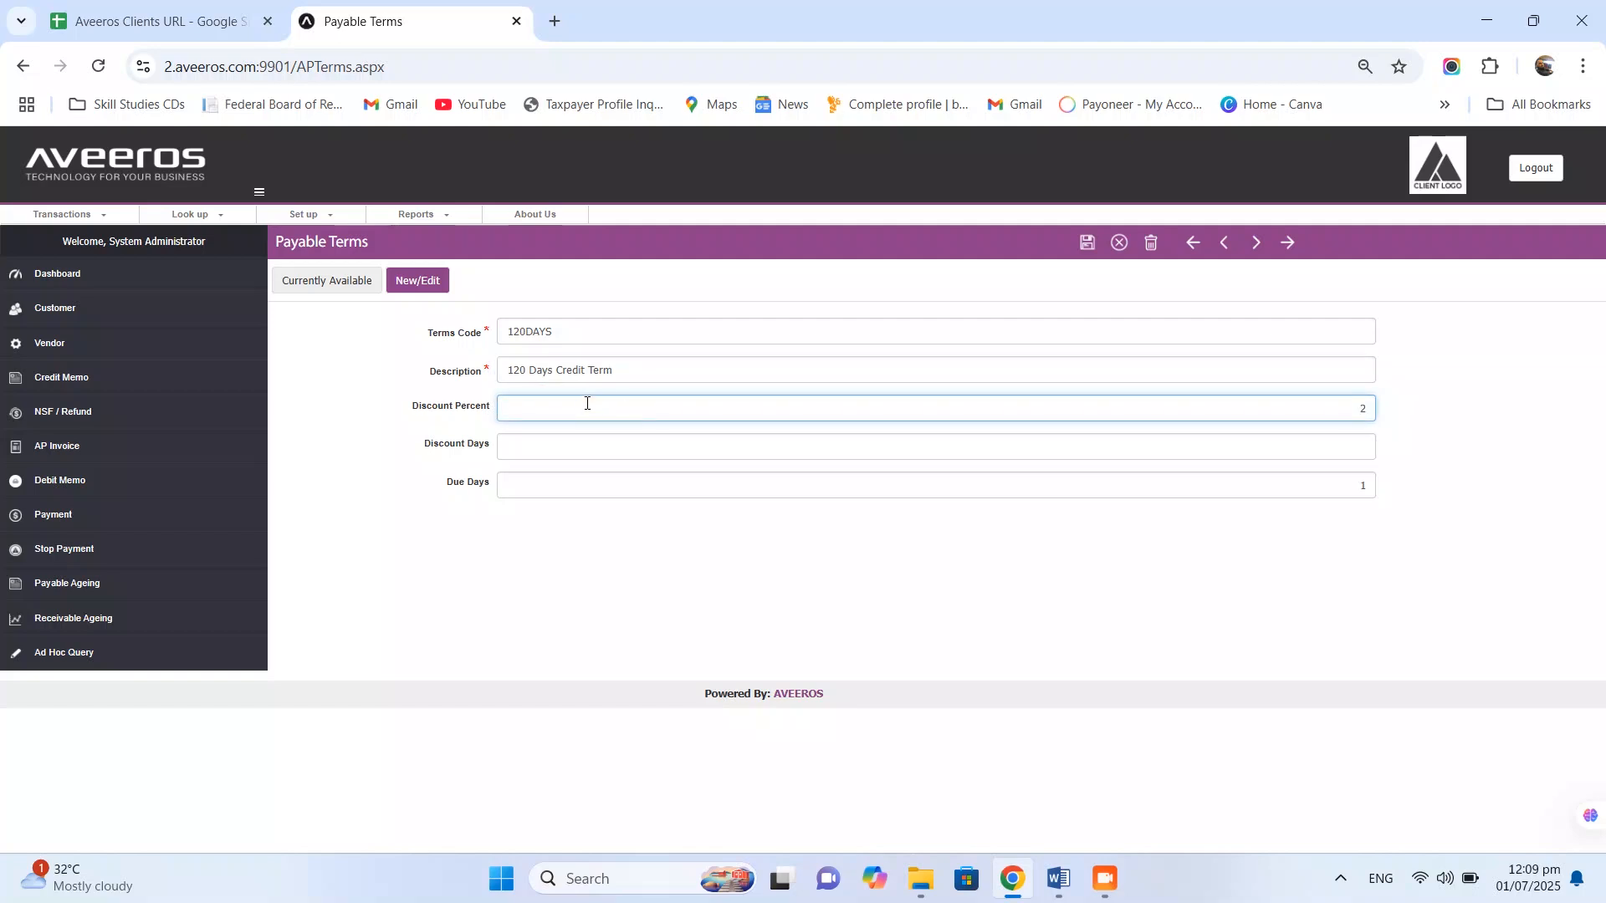
left_click(765, 445)
type("10")
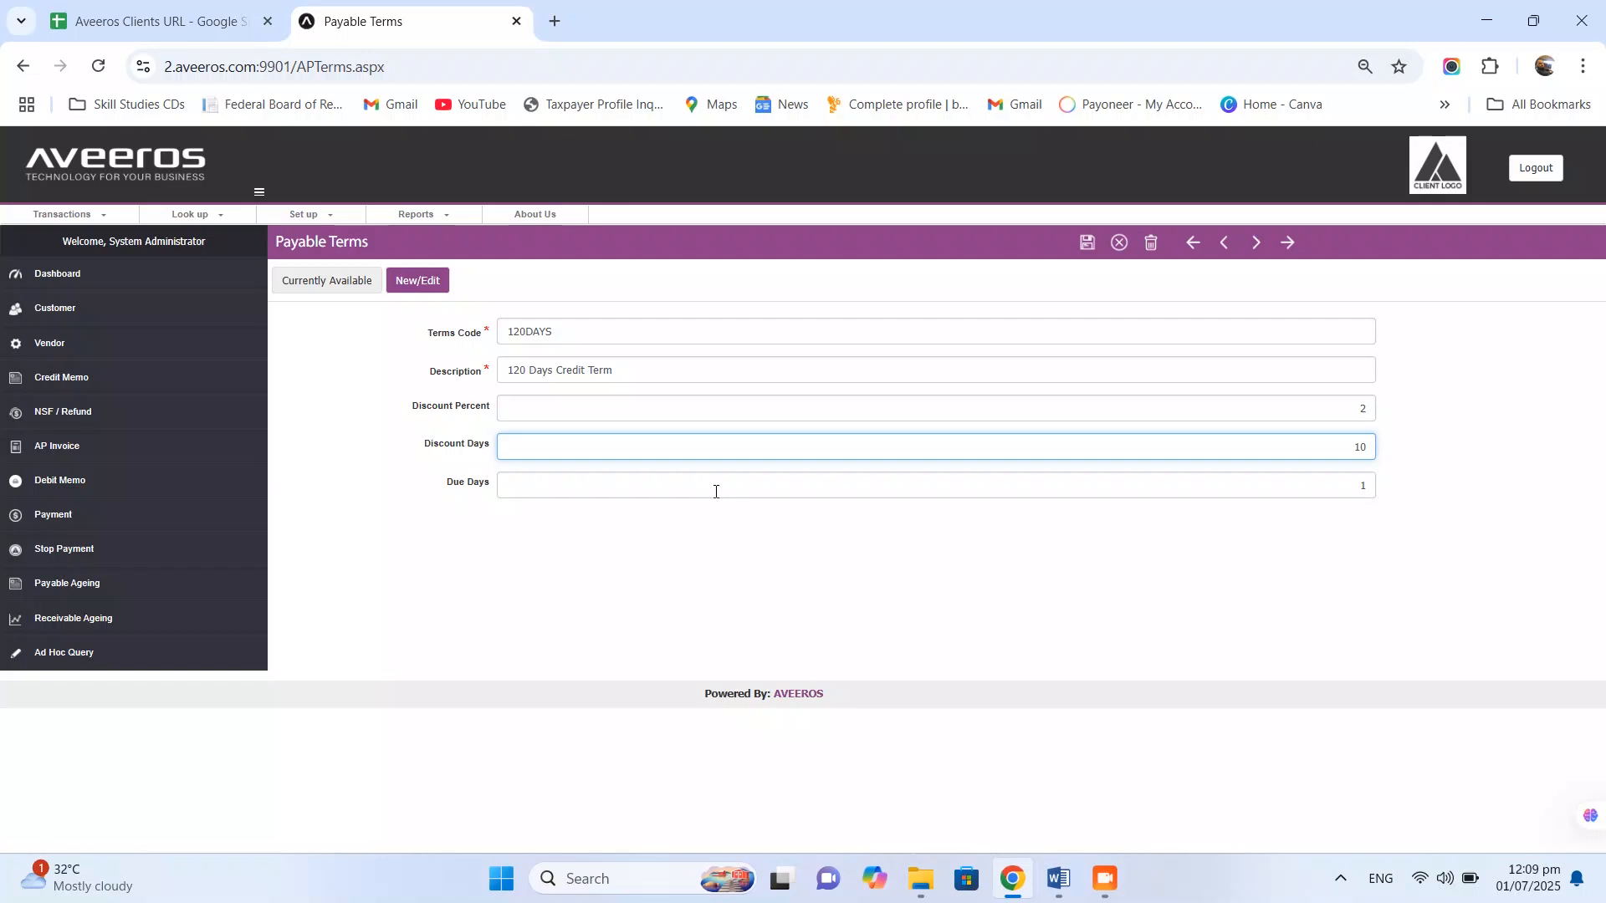
left_click(1349, 493)
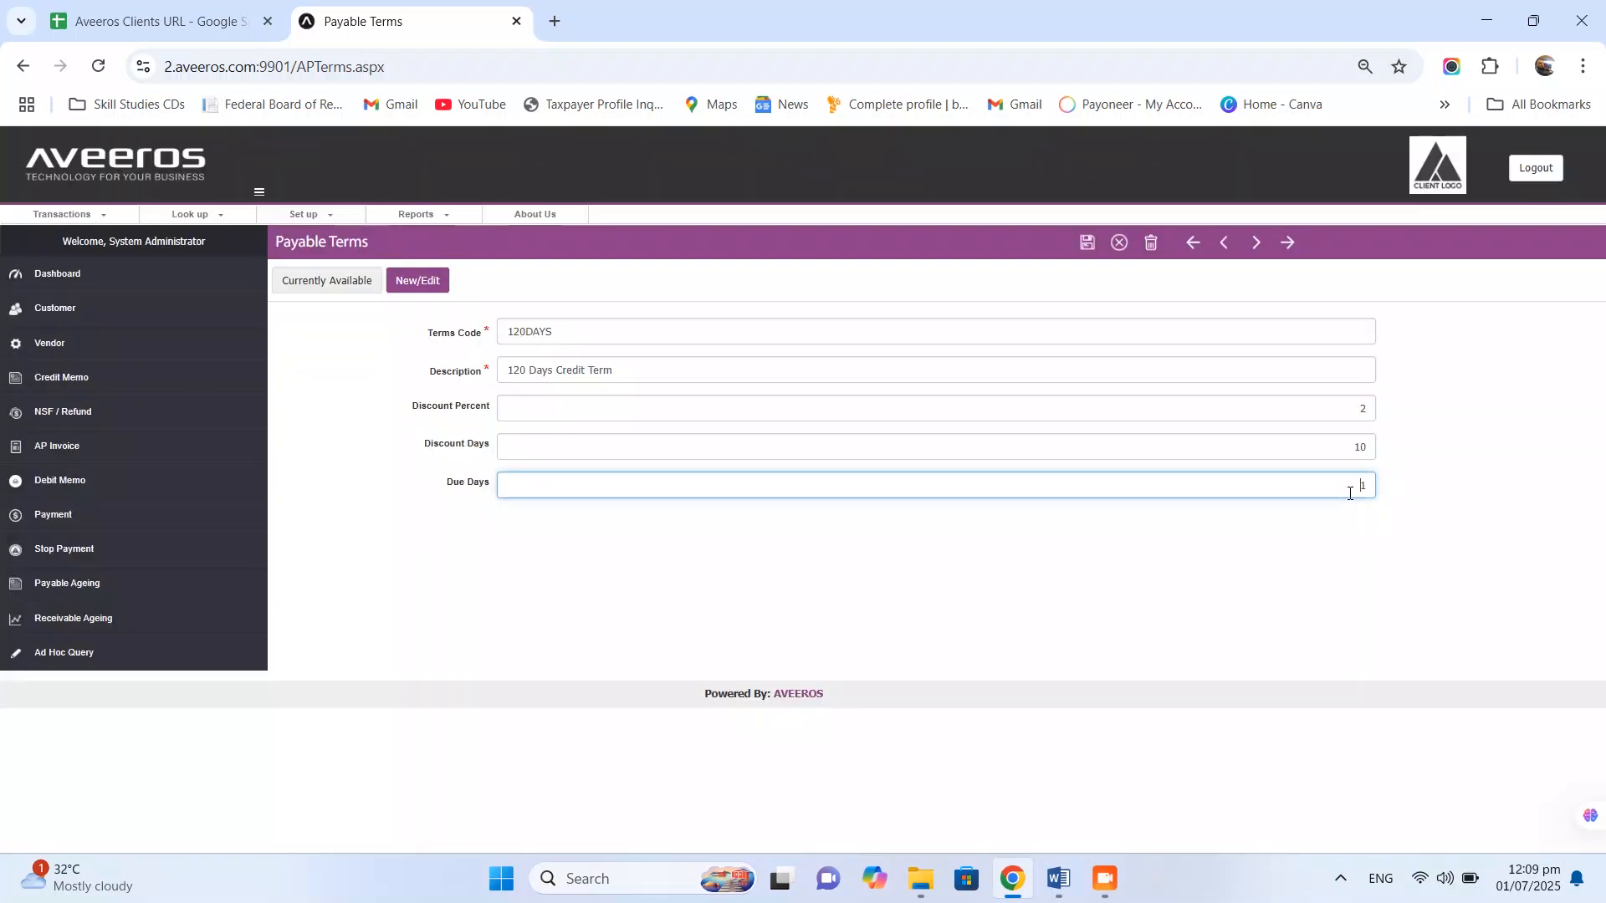
type("120")
key("Tab")
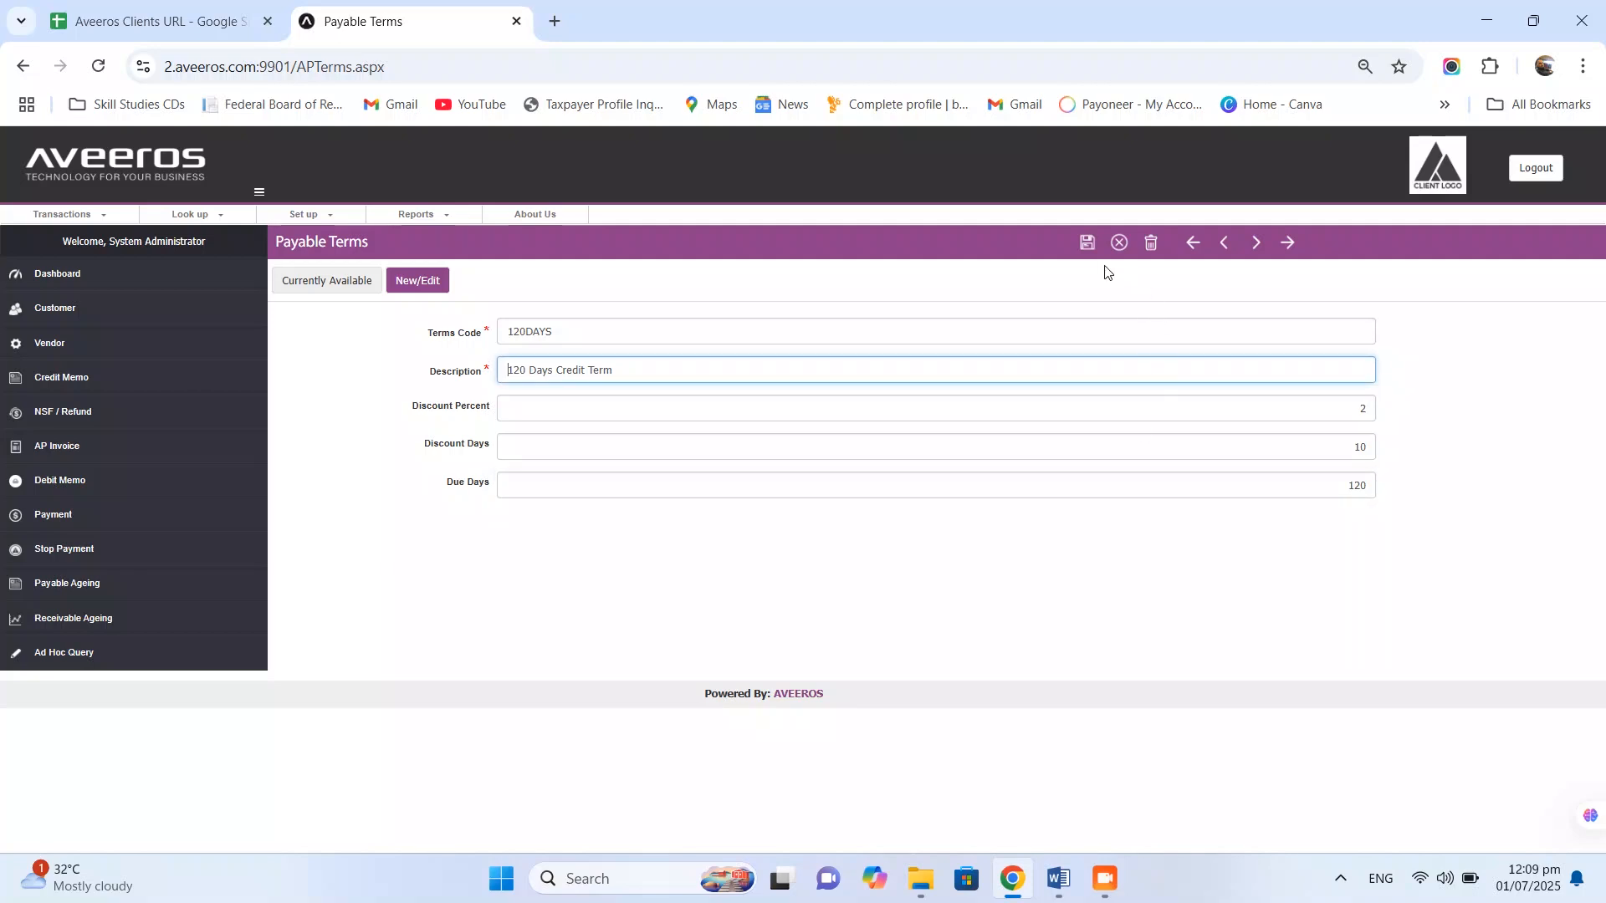
left_click(1087, 244)
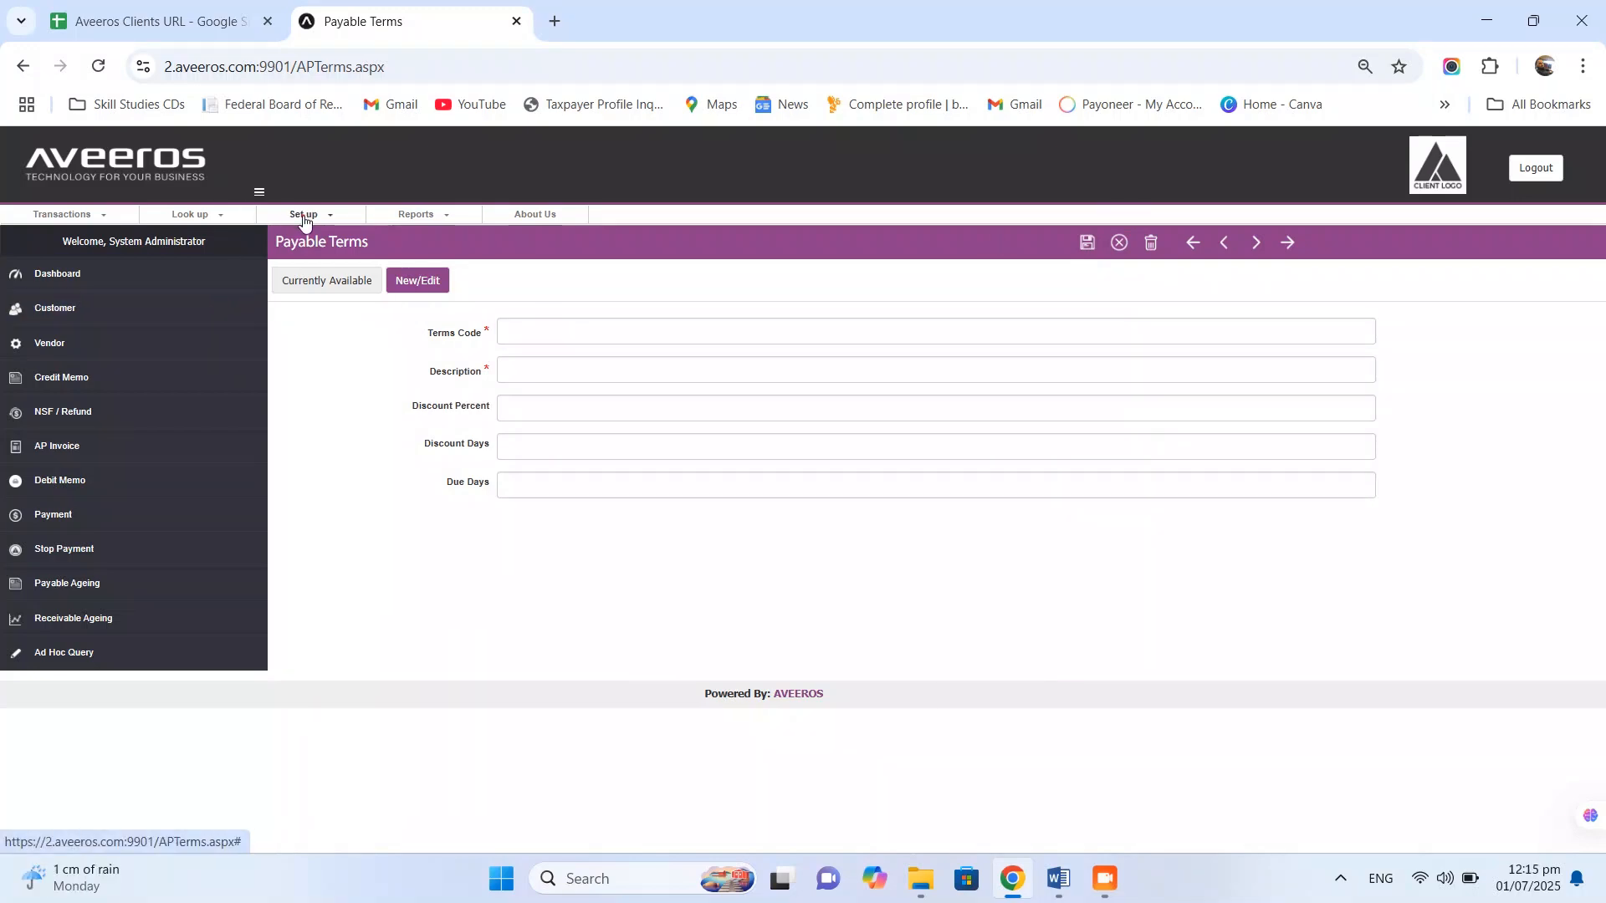
left_click(303, 215)
- Start purchase tax TestCode, category Input Sales Tax, description 'Test Input Sales Tax', section TestCodeST
mouse_move(323, 267)
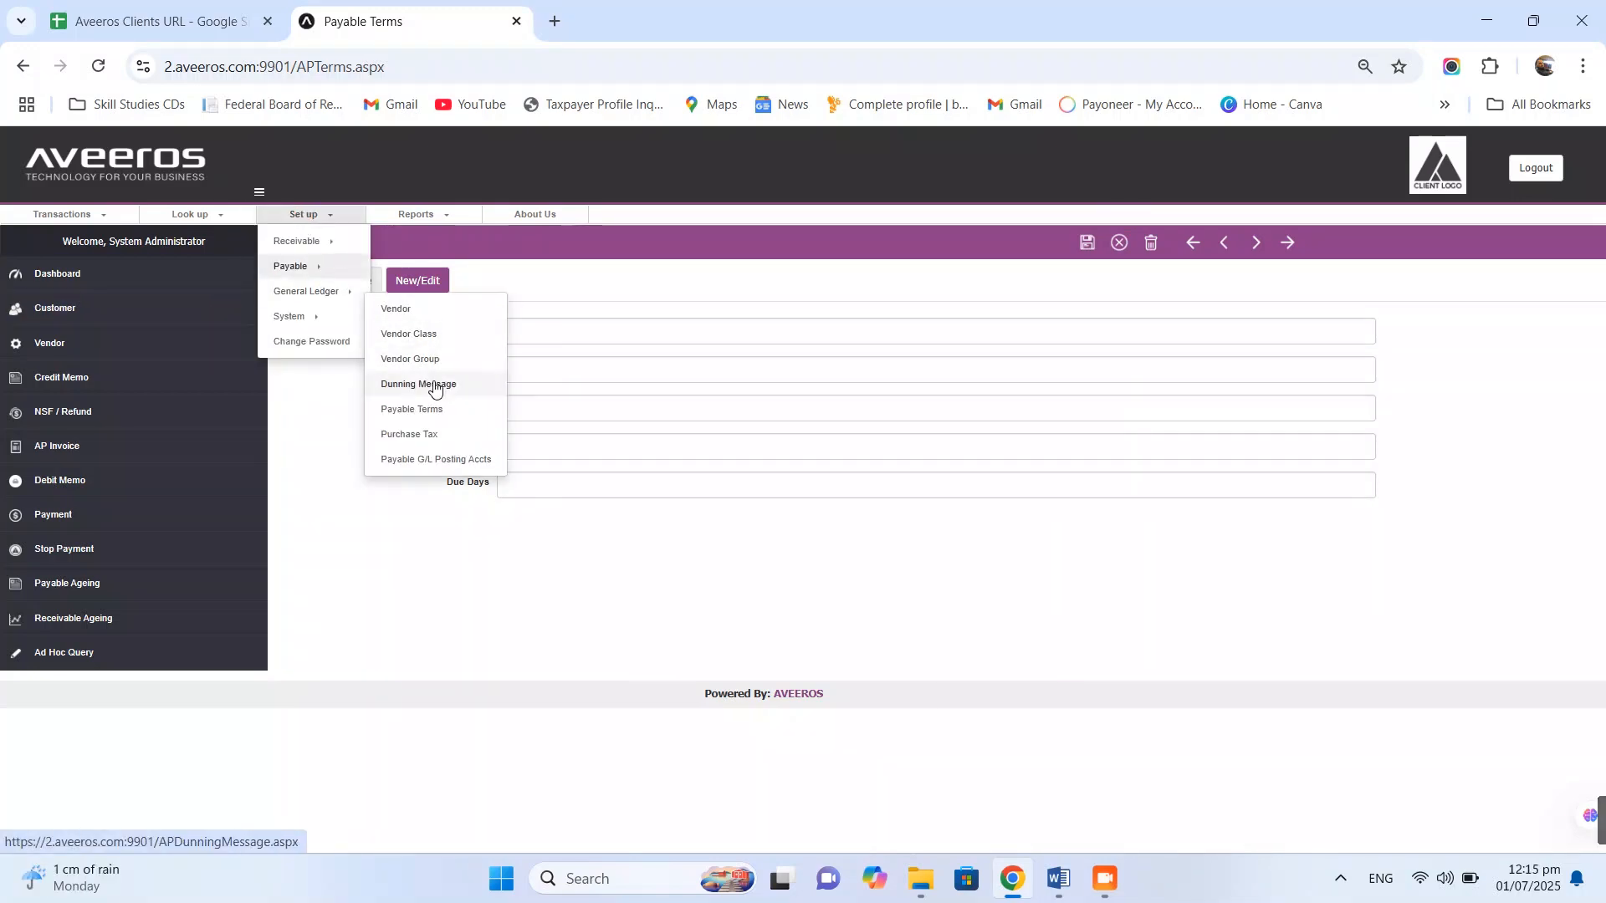
left_click(410, 435)
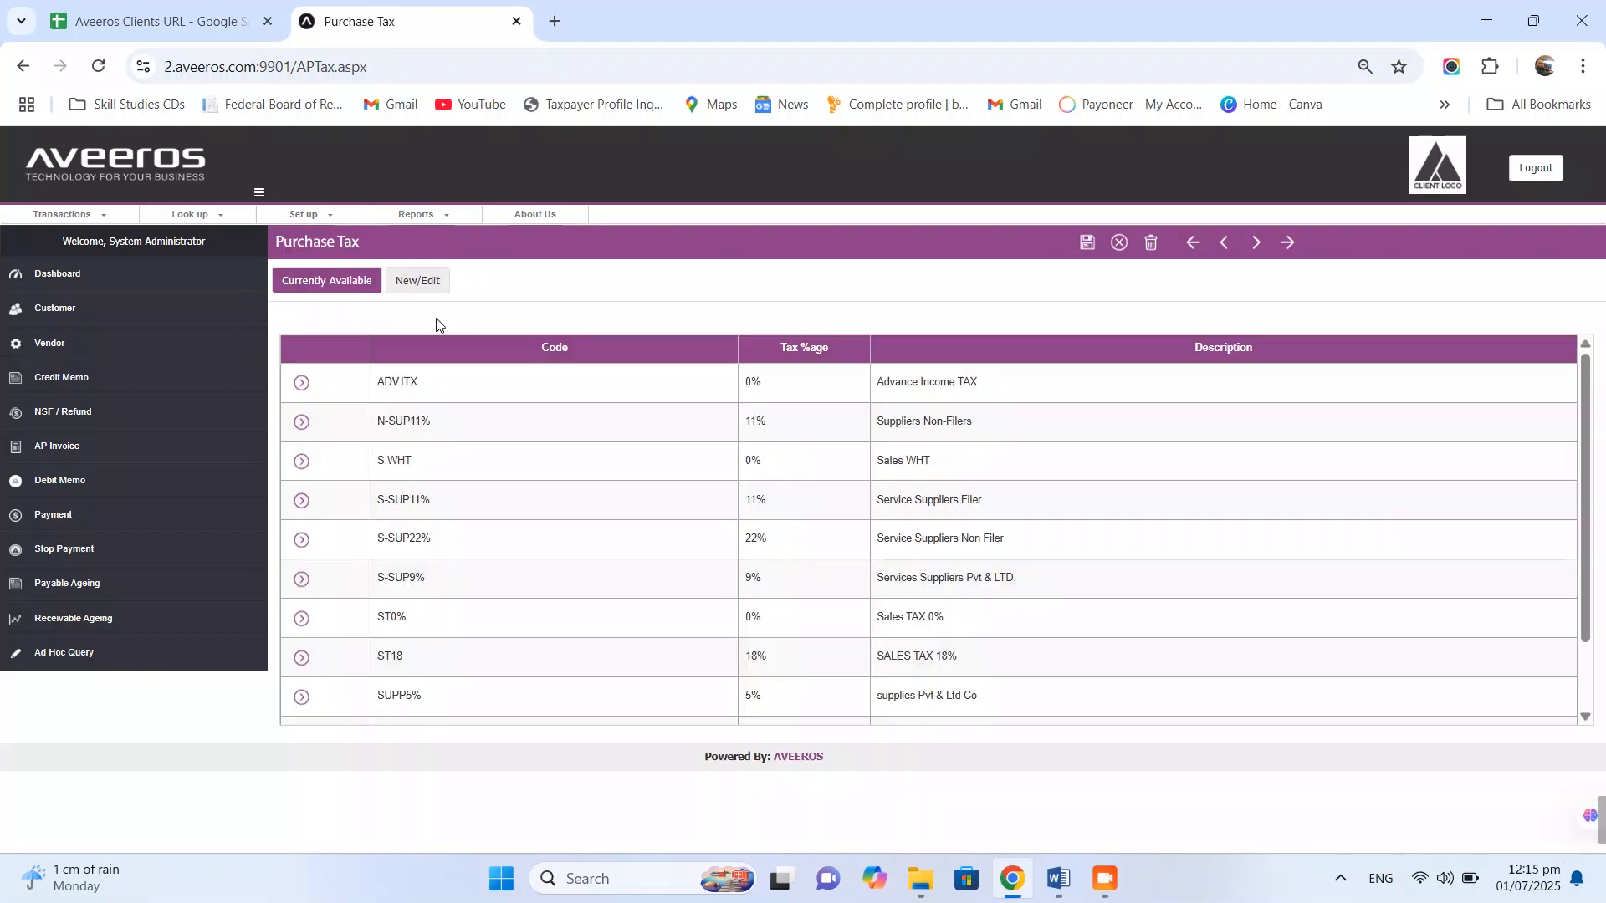
left_click(416, 284)
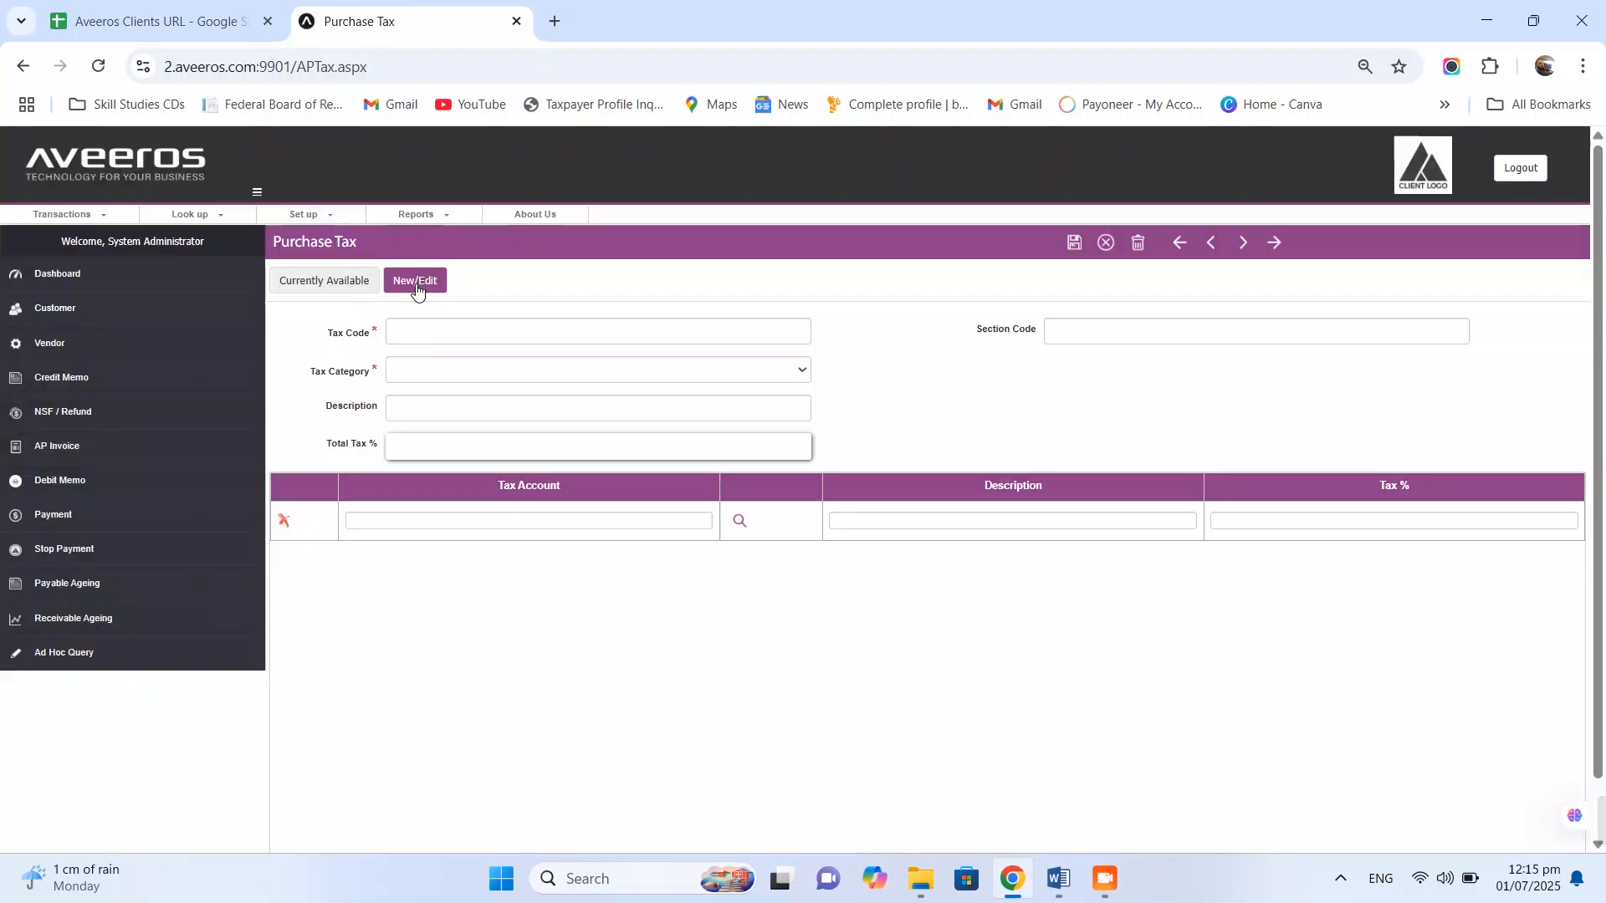
left_click(476, 334)
type("TestCode")
left_click(501, 374)
left_click(500, 425)
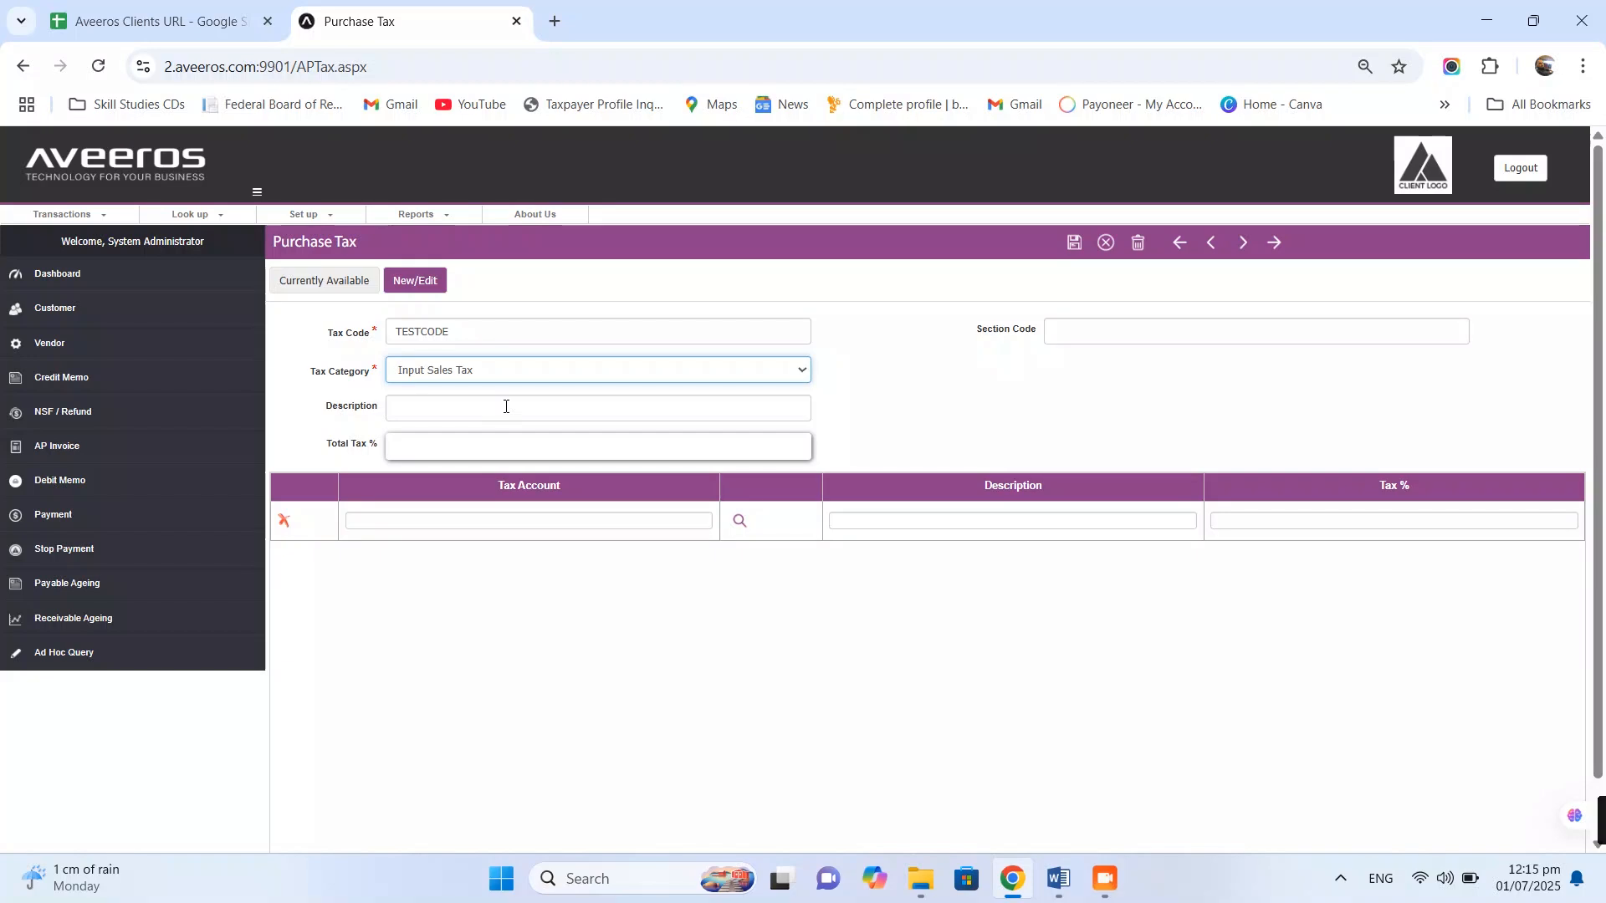
left_click(506, 407)
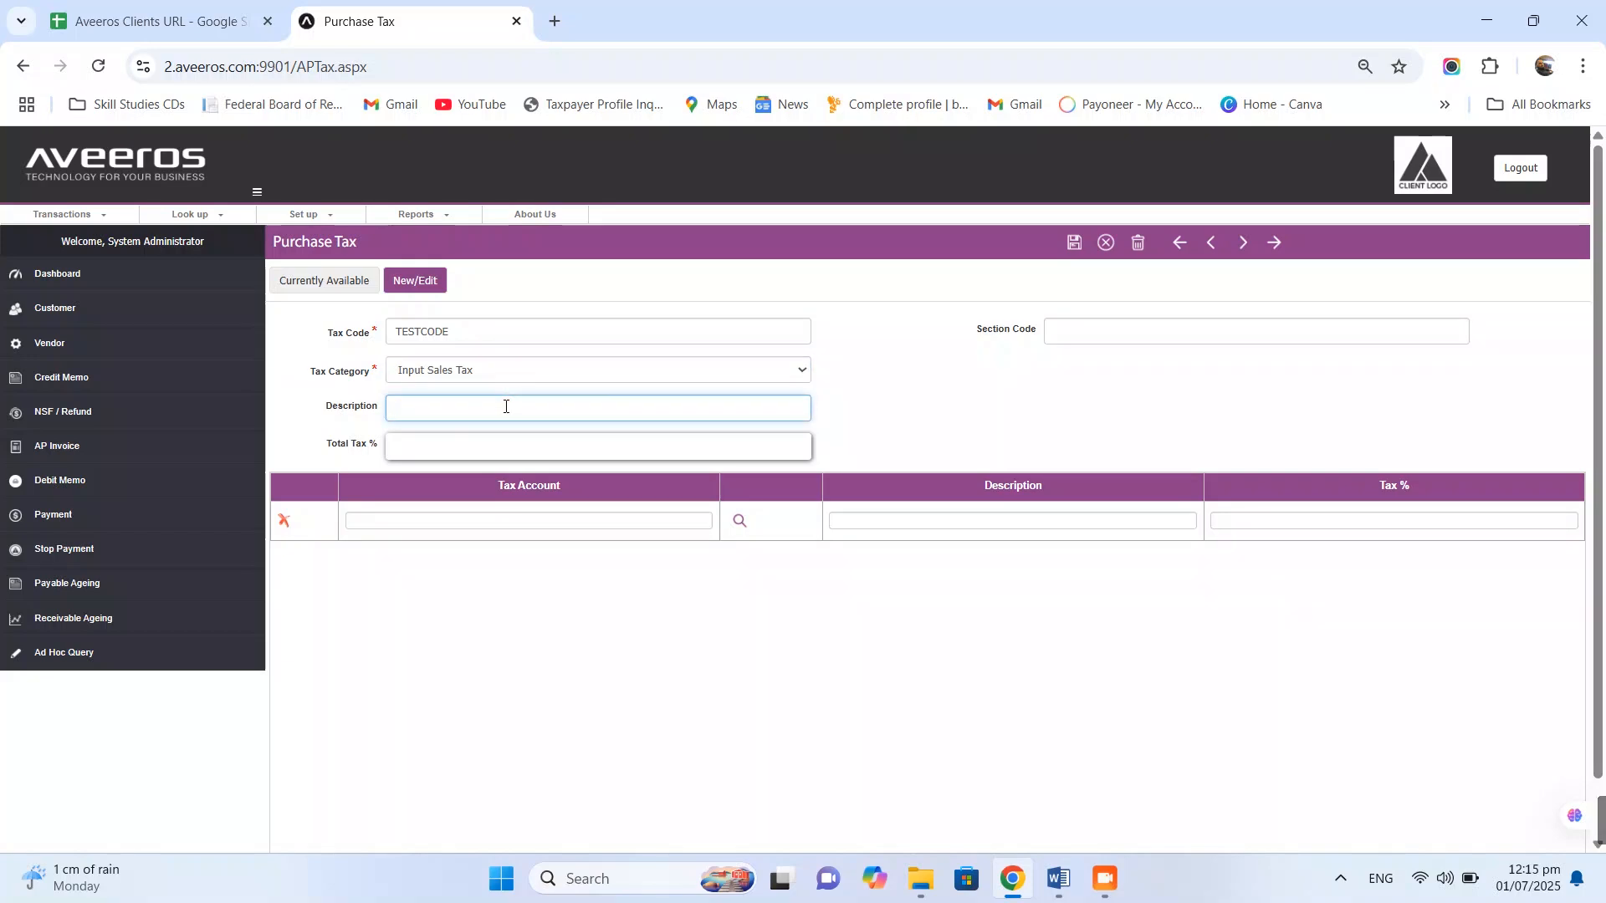
type("Test Input Sales Tax")
left_click(1101, 330)
type("TestCodeST")
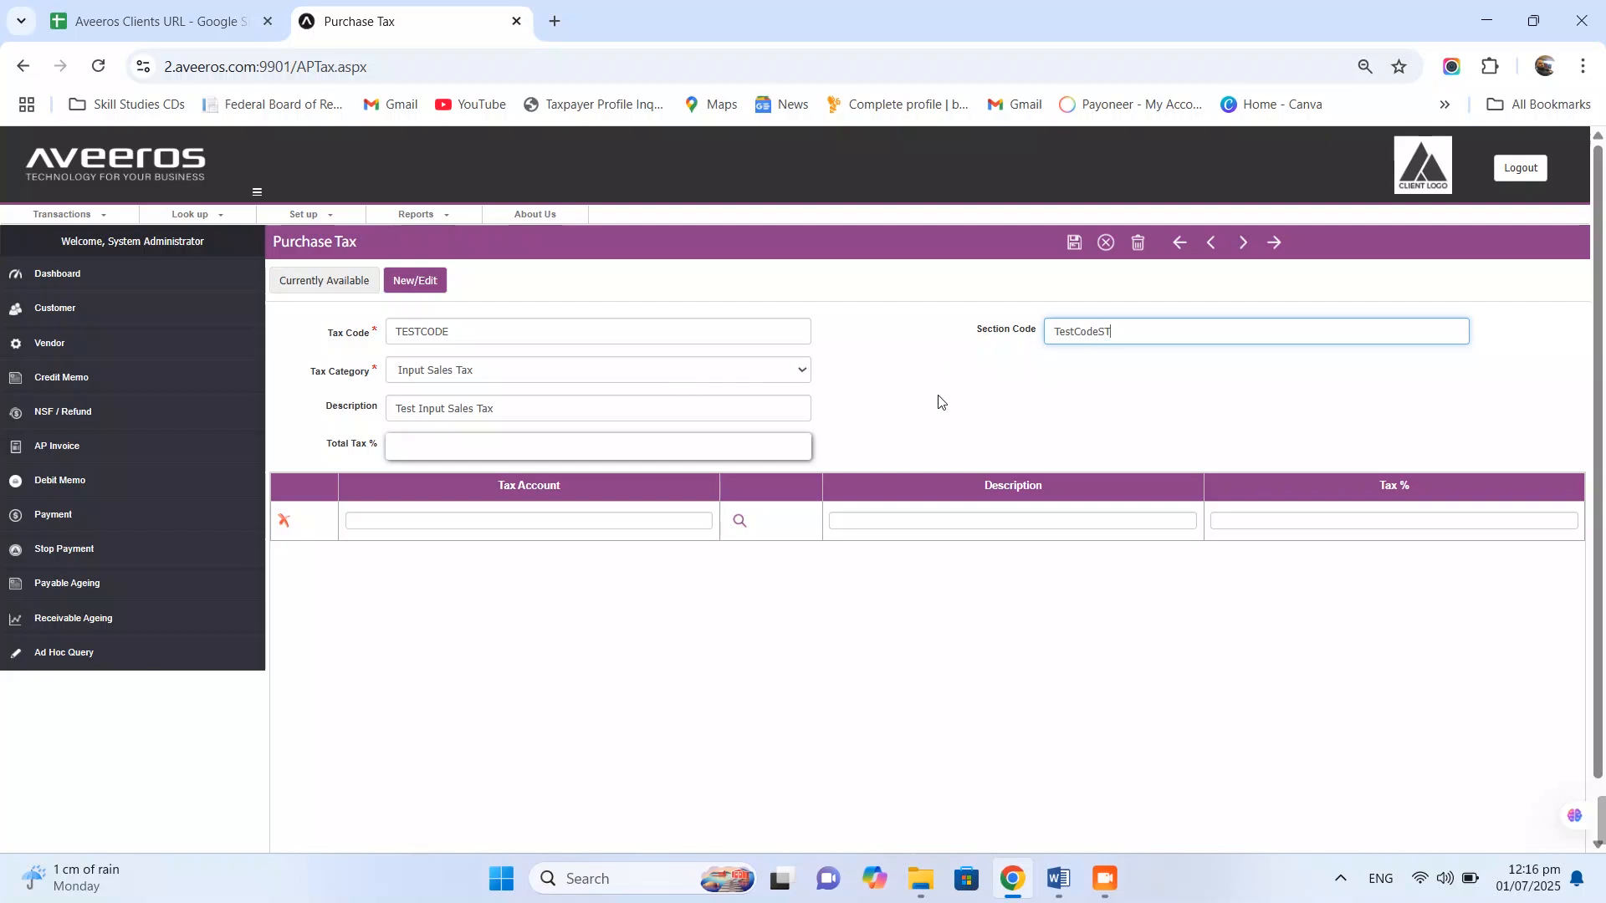
left_click(696, 596)
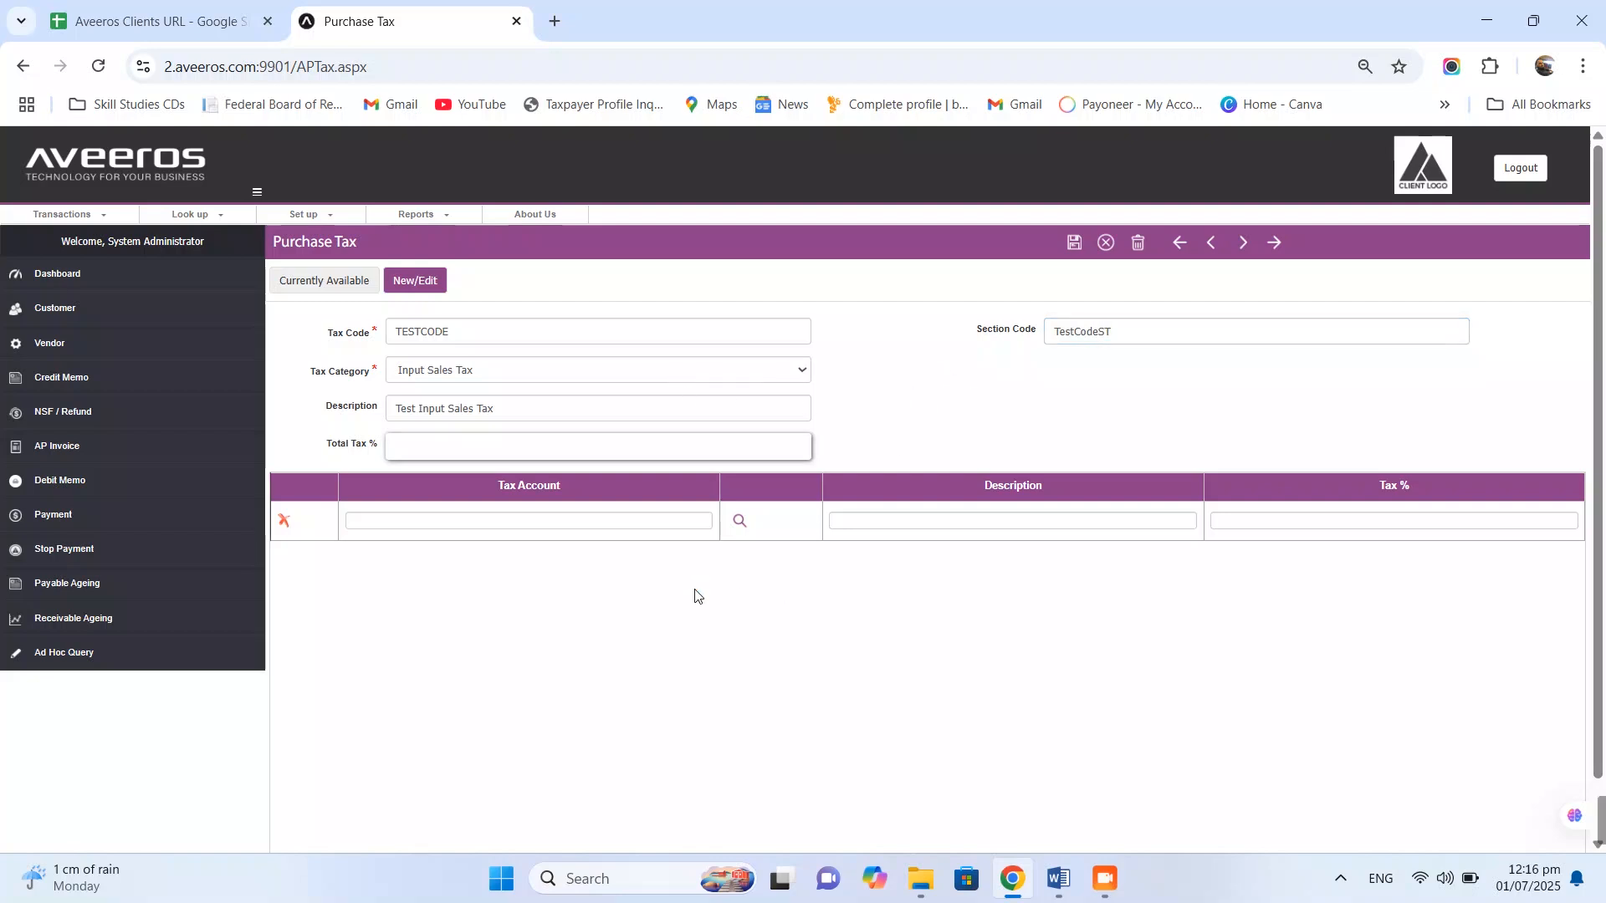
- Assign tax account 120702001 at an 18% rate and save TESTCODE
left_click(736, 522)
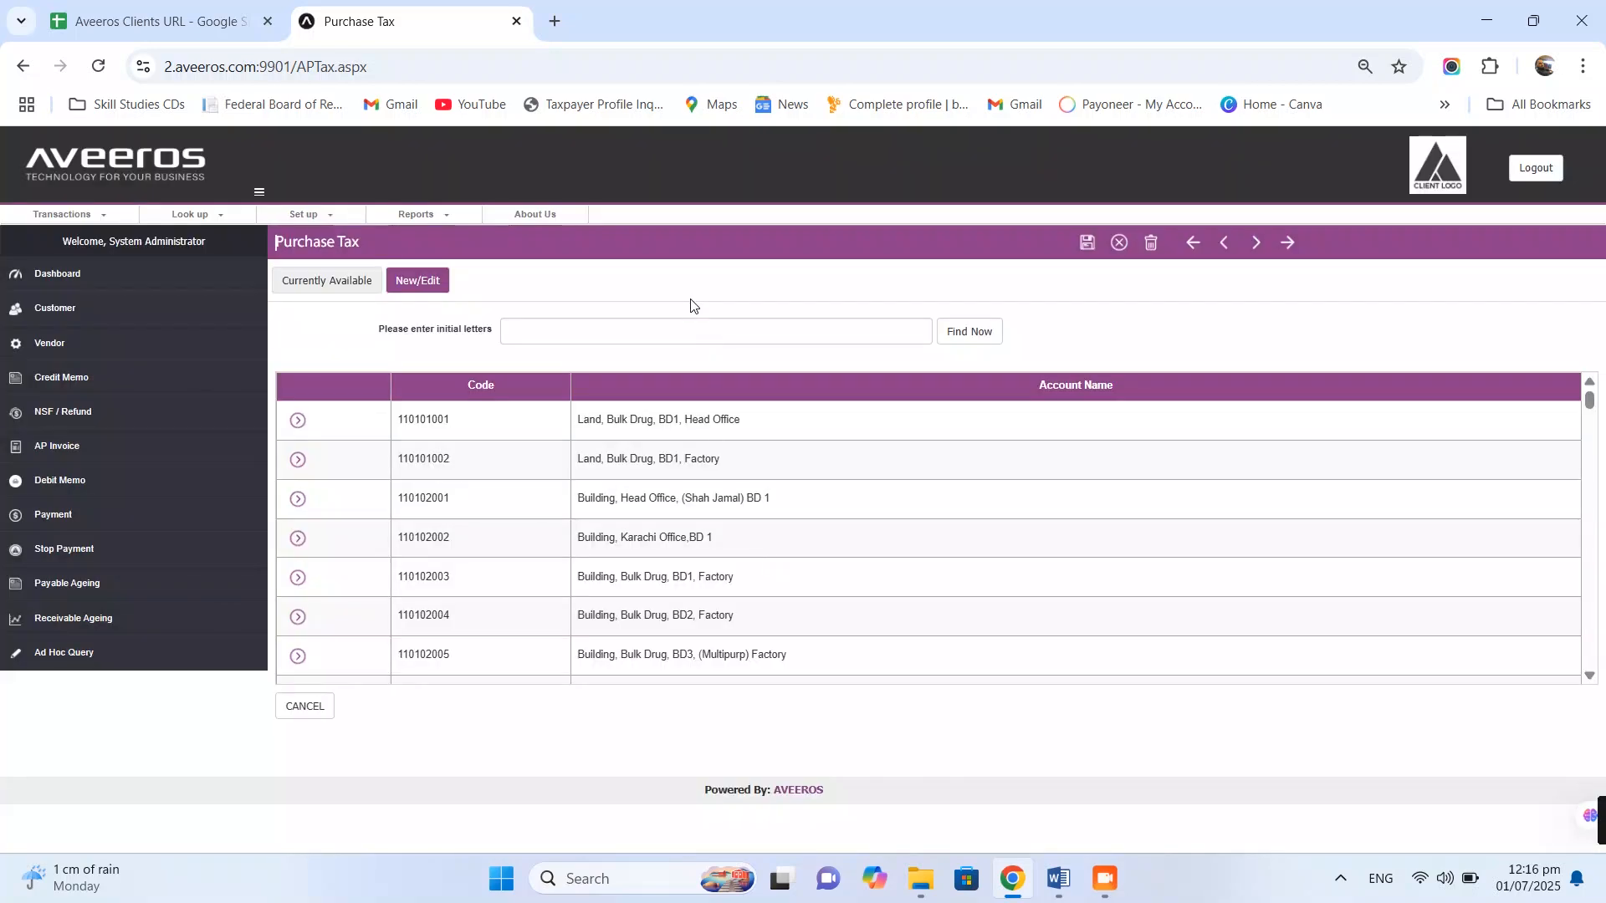
left_click(692, 337)
type("Tax")
left_click(956, 332)
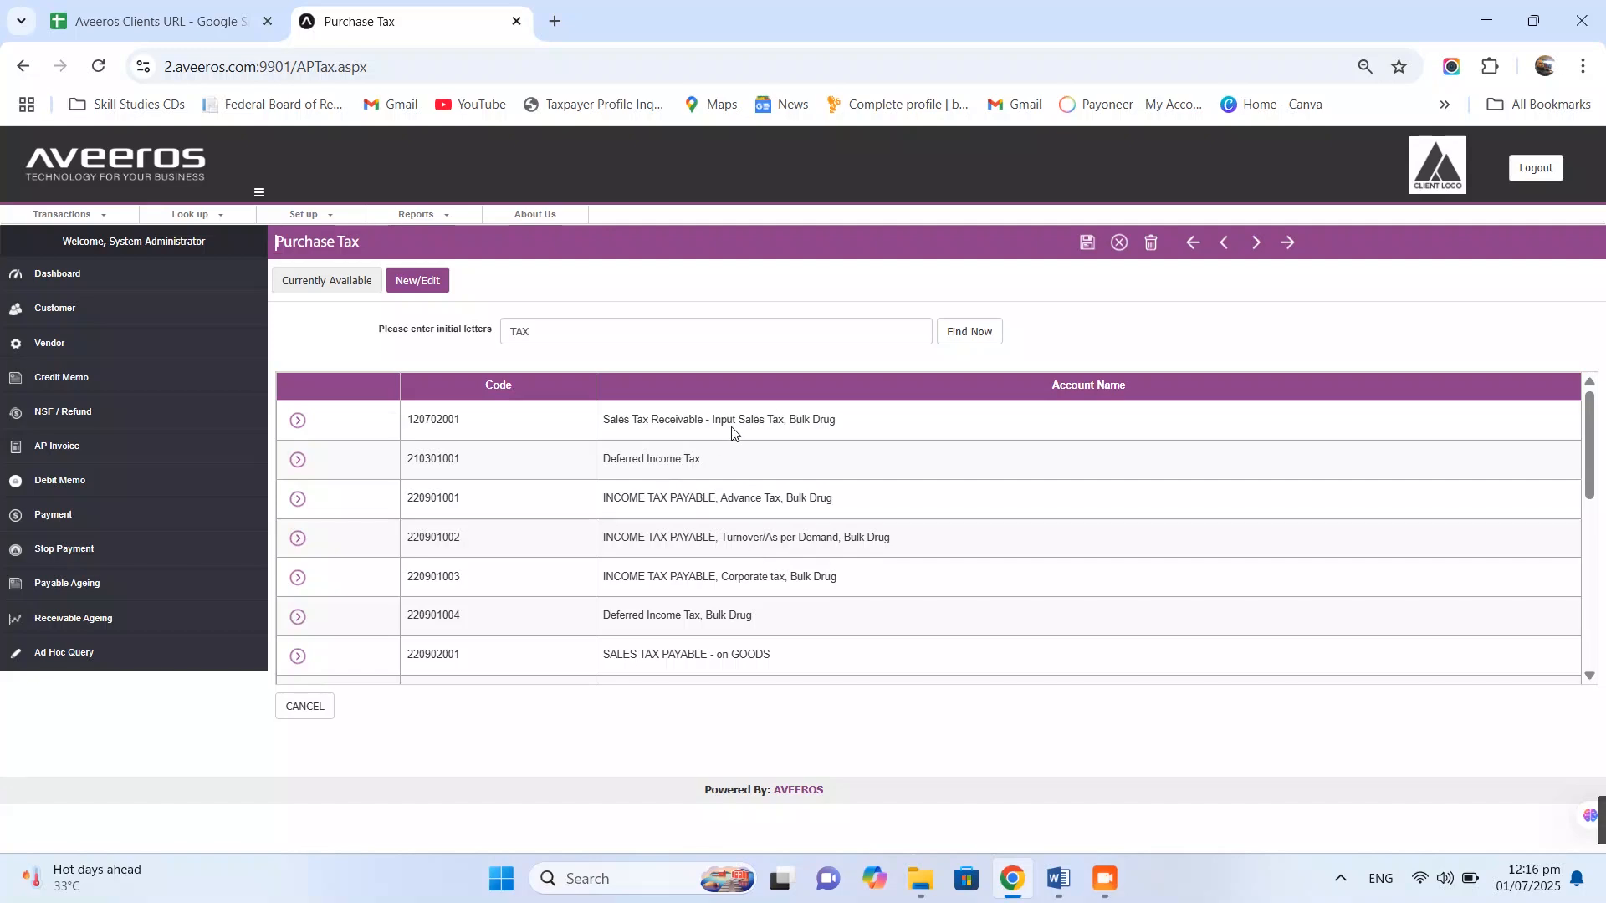
left_click(298, 427)
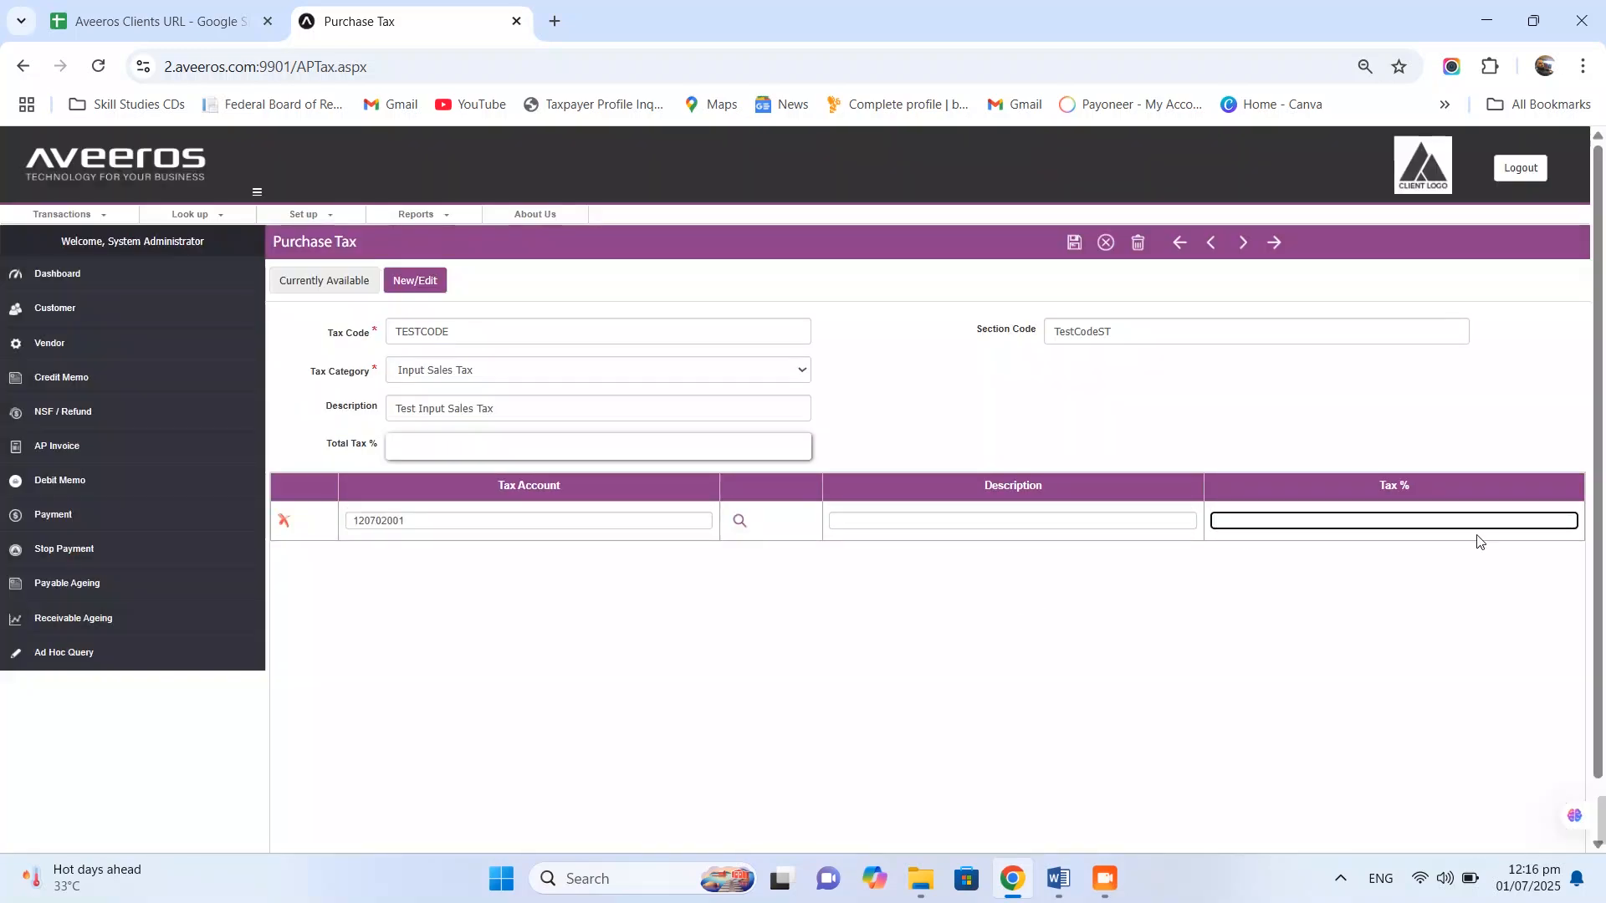
type("18")
key("Tab")
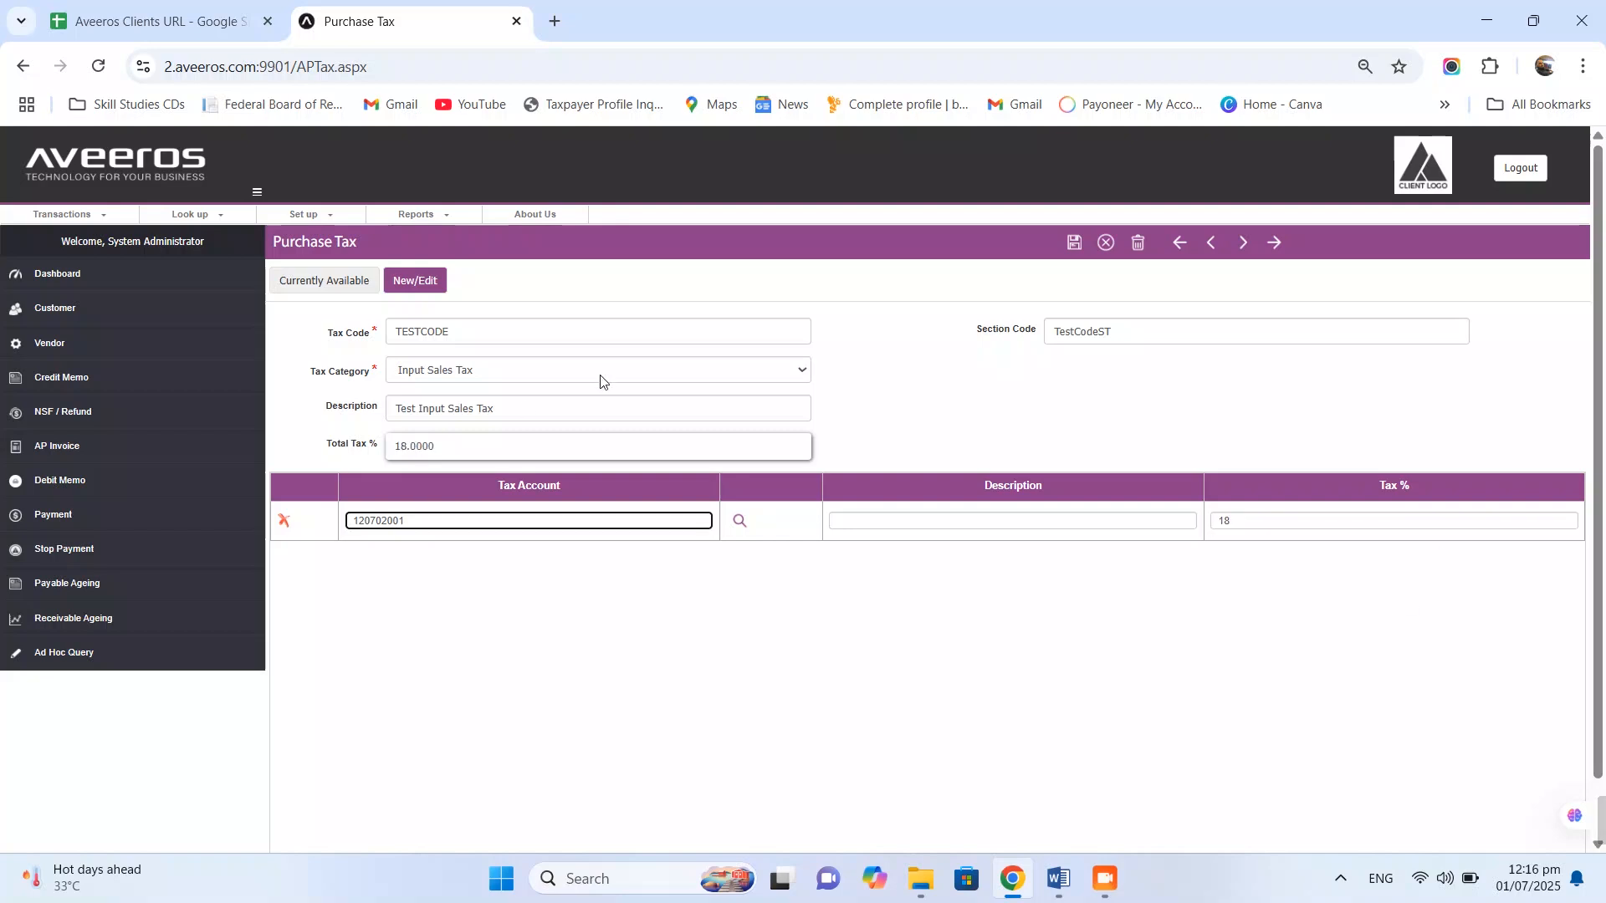
left_click(1076, 244)
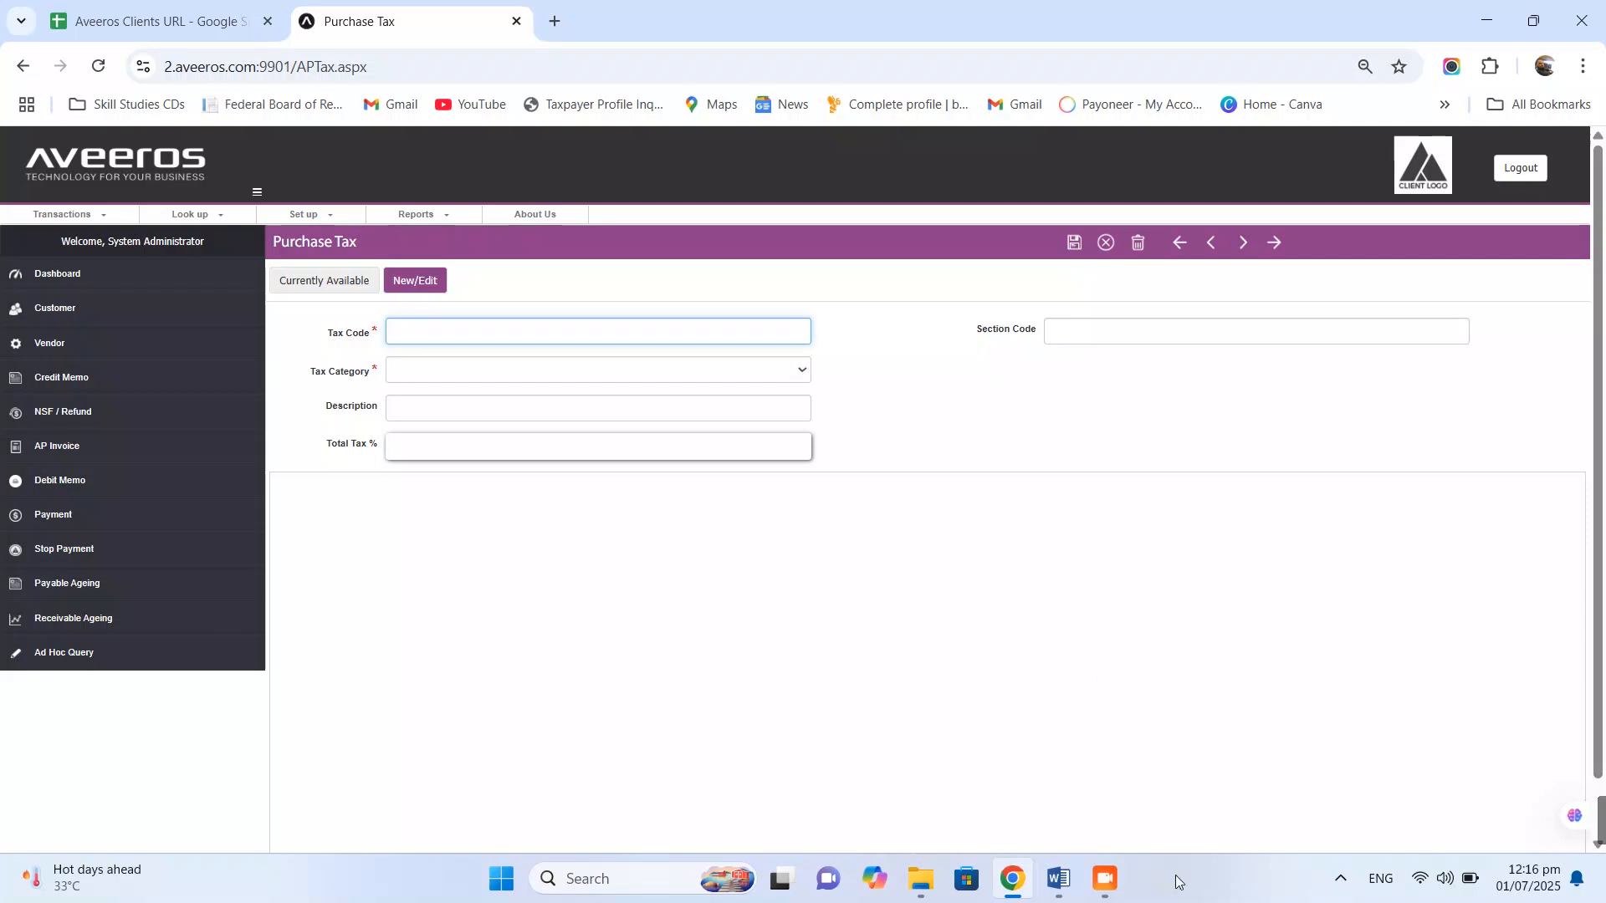
- Start vendor Testven, entering the vendor name, street address, city Lahore and province Punjab
left_click(1121, 889)
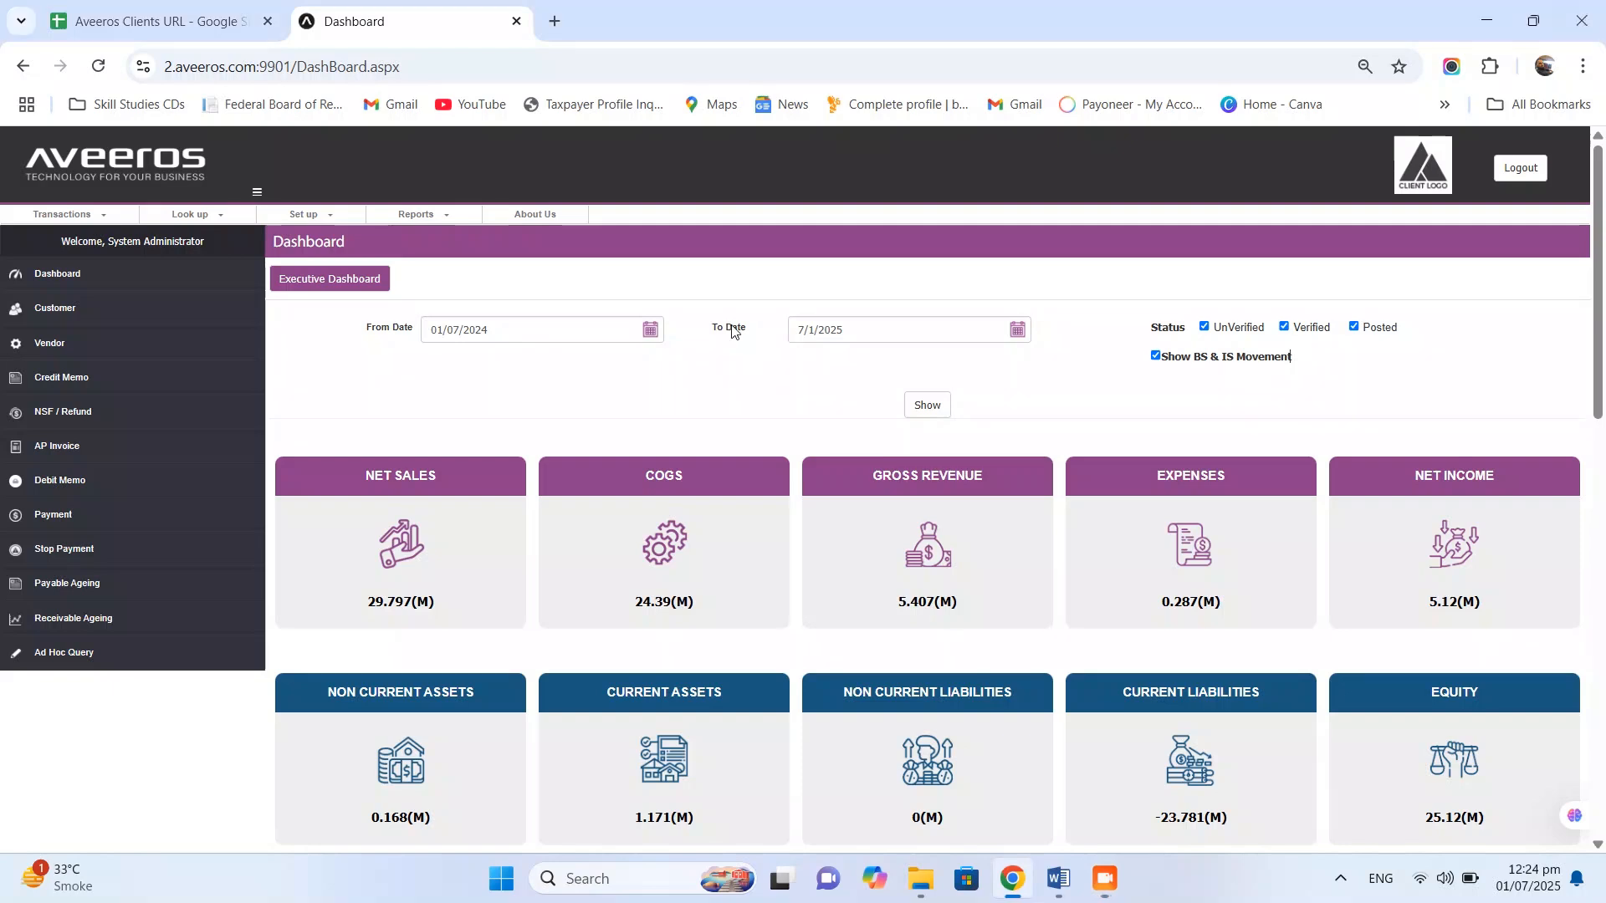
left_click(304, 214)
mouse_move(301, 271)
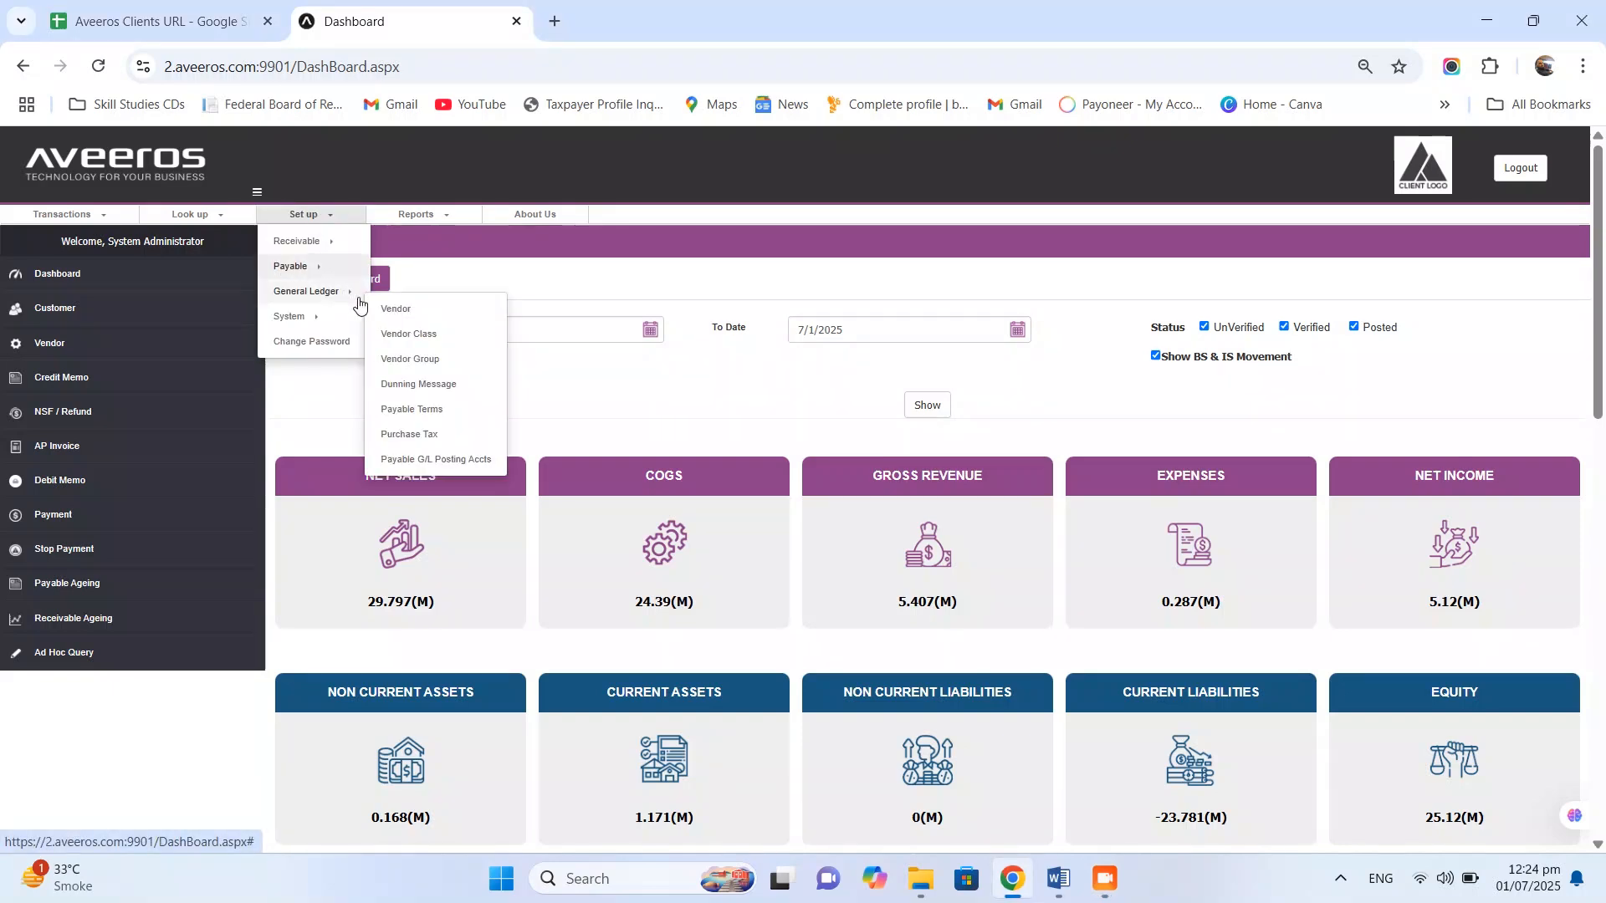
left_click(406, 311)
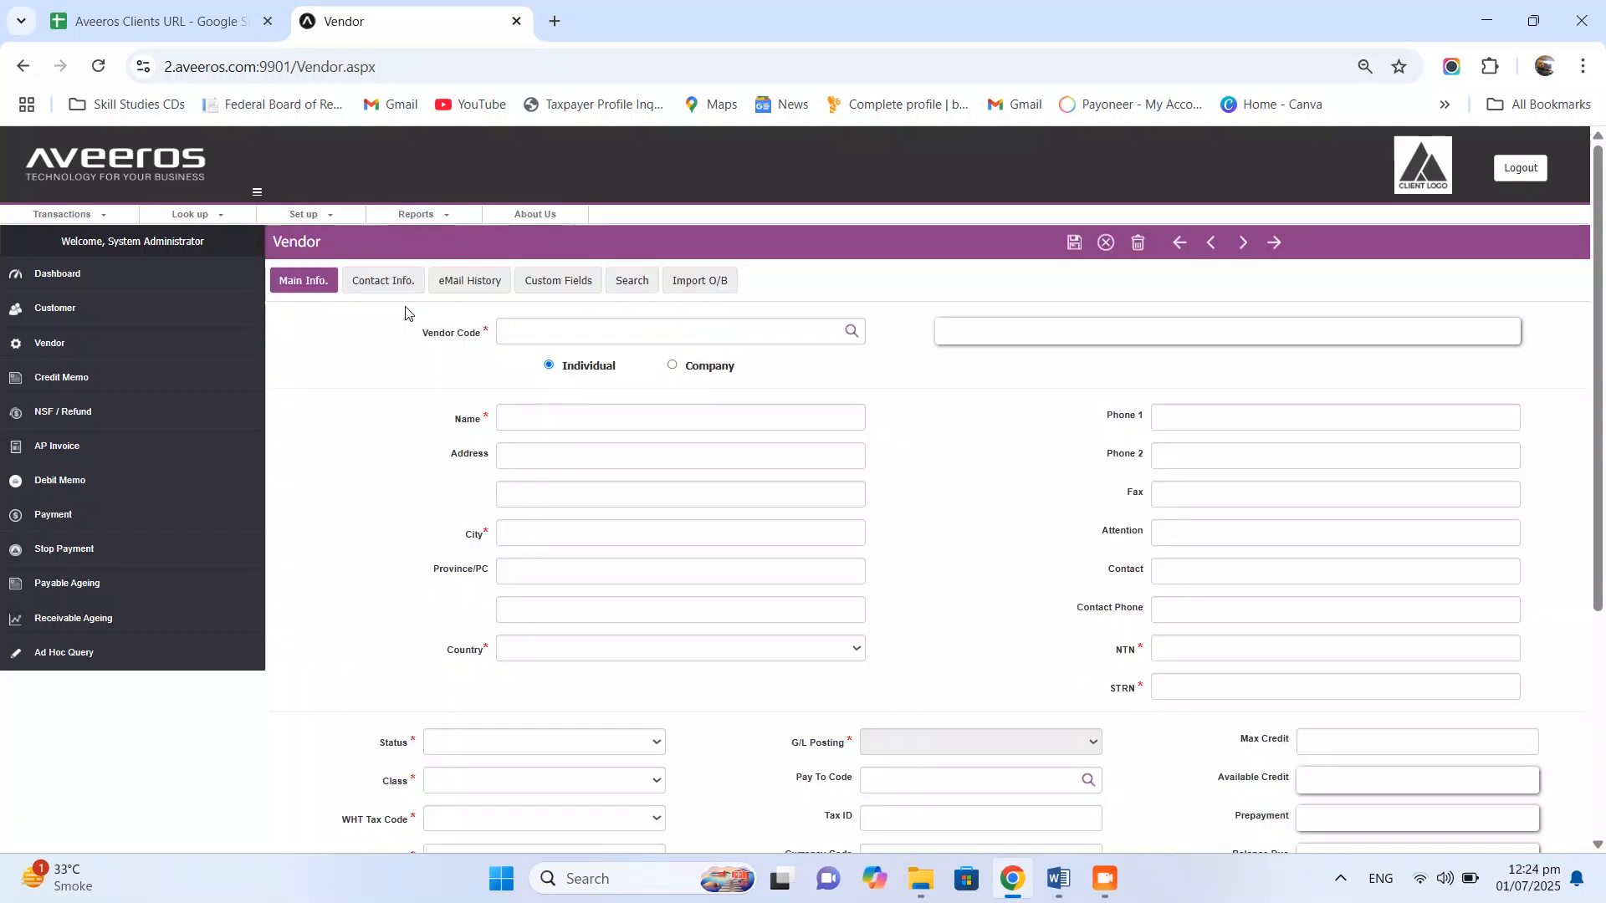
left_click(654, 333)
type("T")
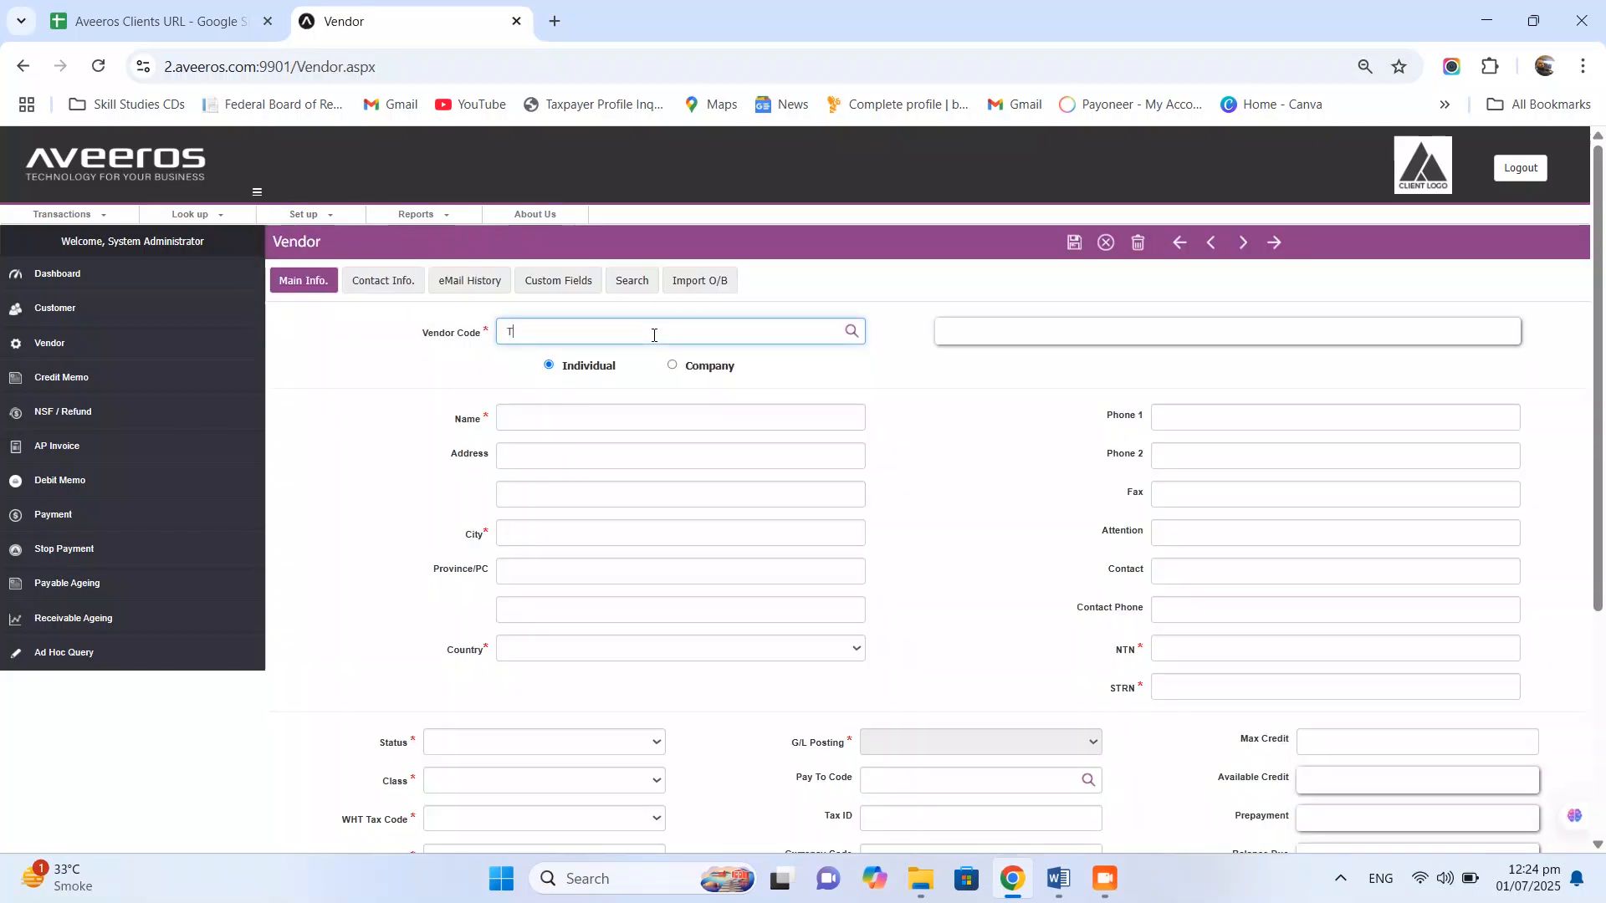
type("estven")
left_click(729, 425)
type("Mr.Test")
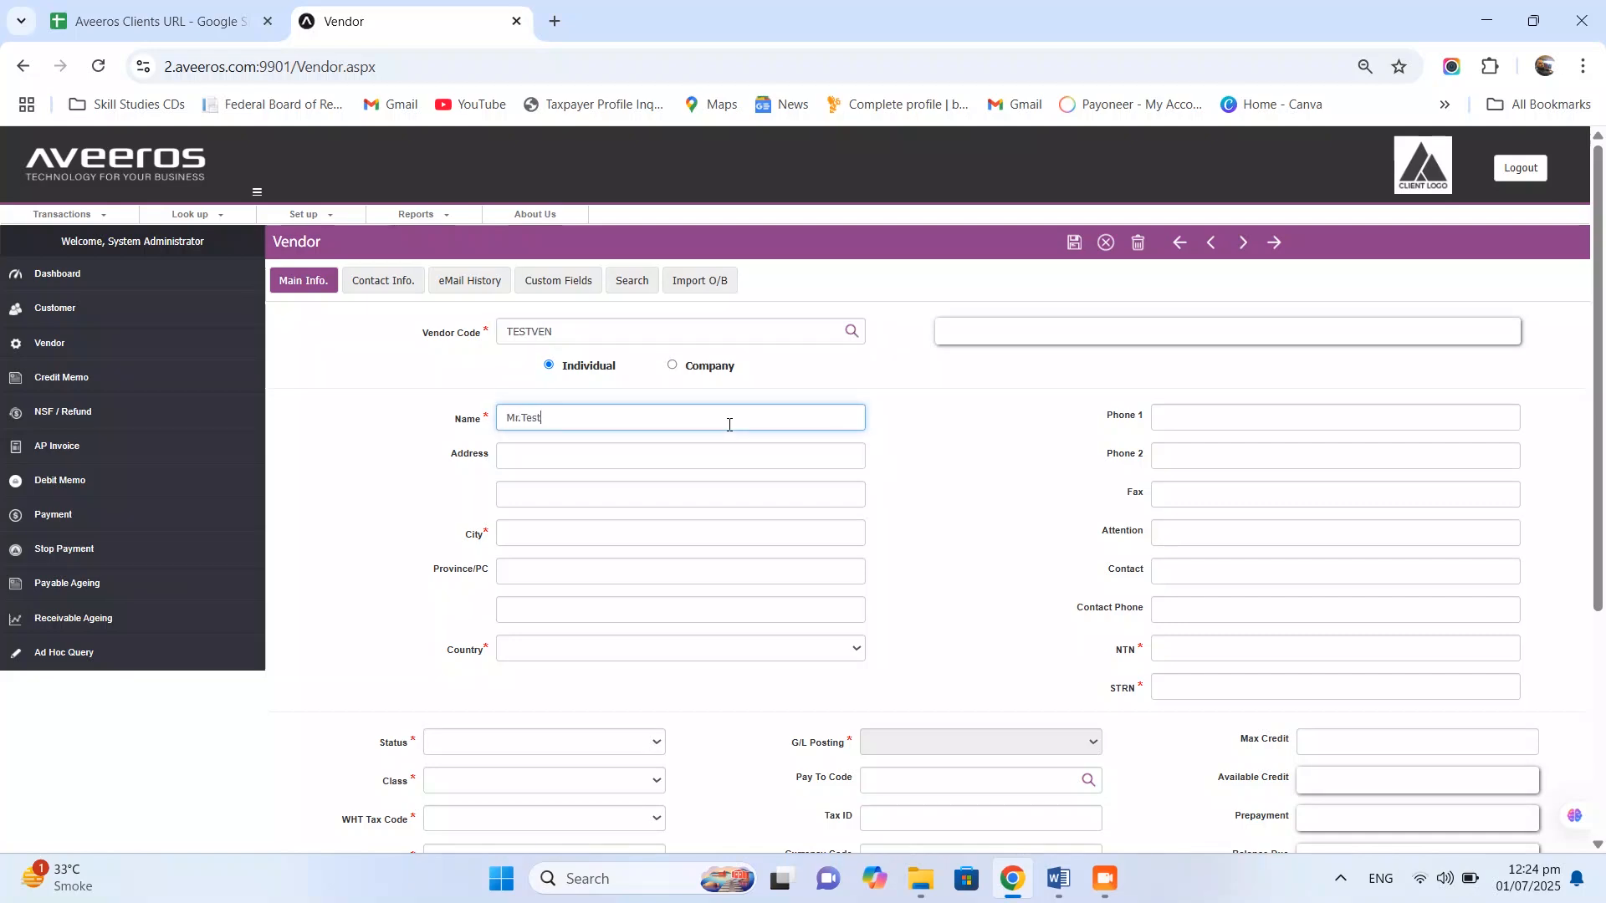
left_click(661, 460)
type("Streest Test , Number 12")
left_click(583, 534)
type("Lahore")
left_click(564, 575)
type("Punjab")
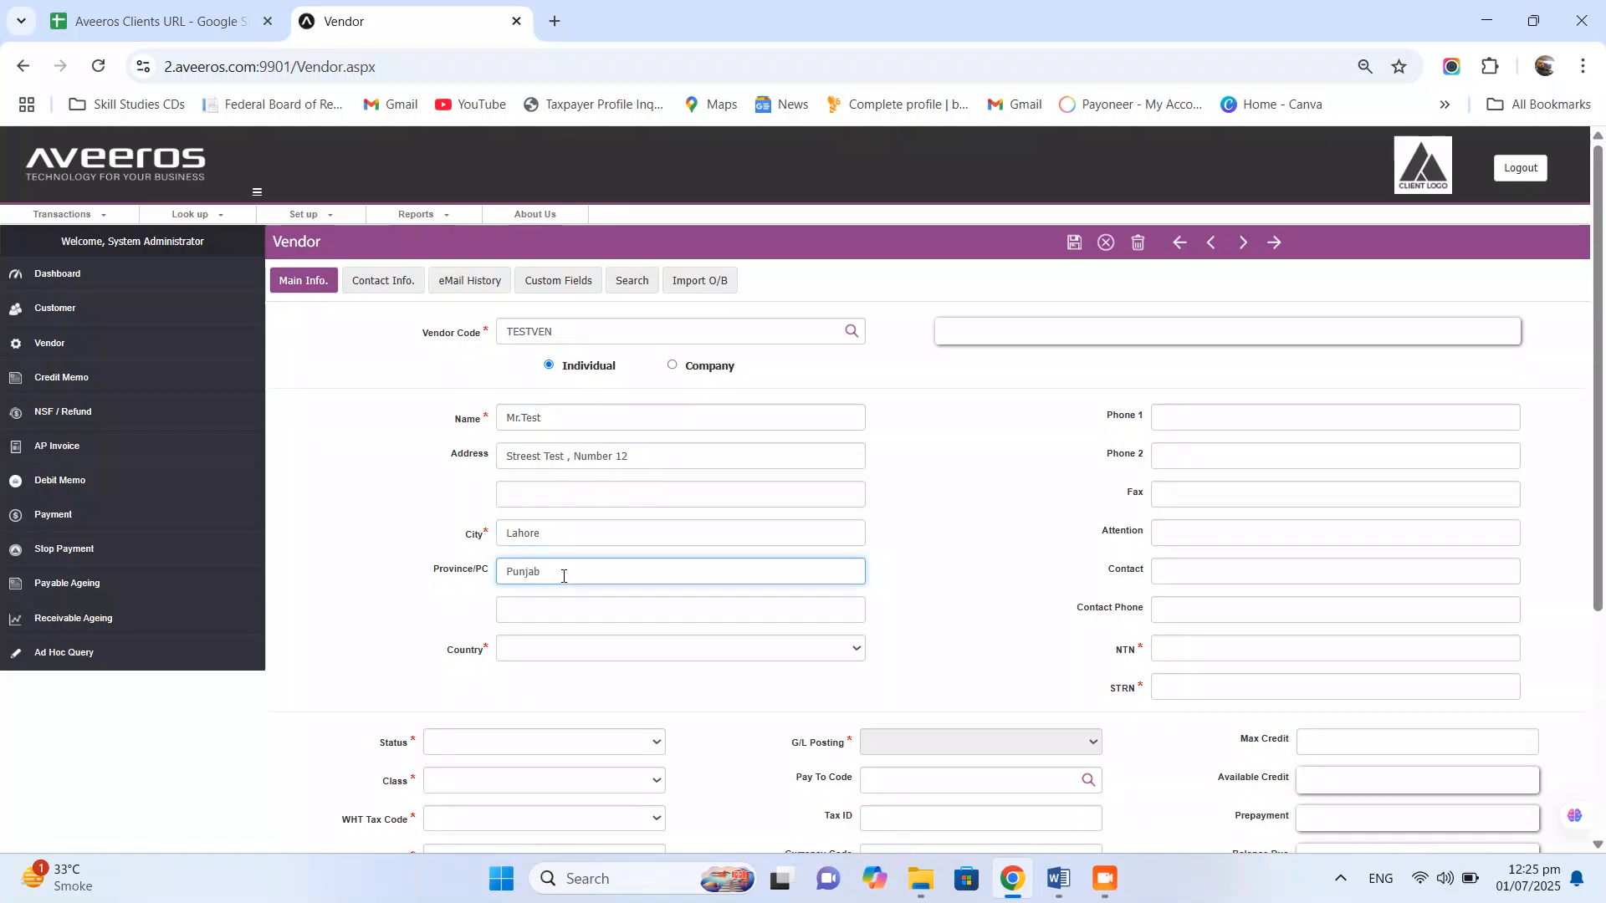
- Set country to Pakistan and enter the vendor's phone number, contact person, NTN and STRN
left_click(566, 654)
type("pak")
left_click(545, 623)
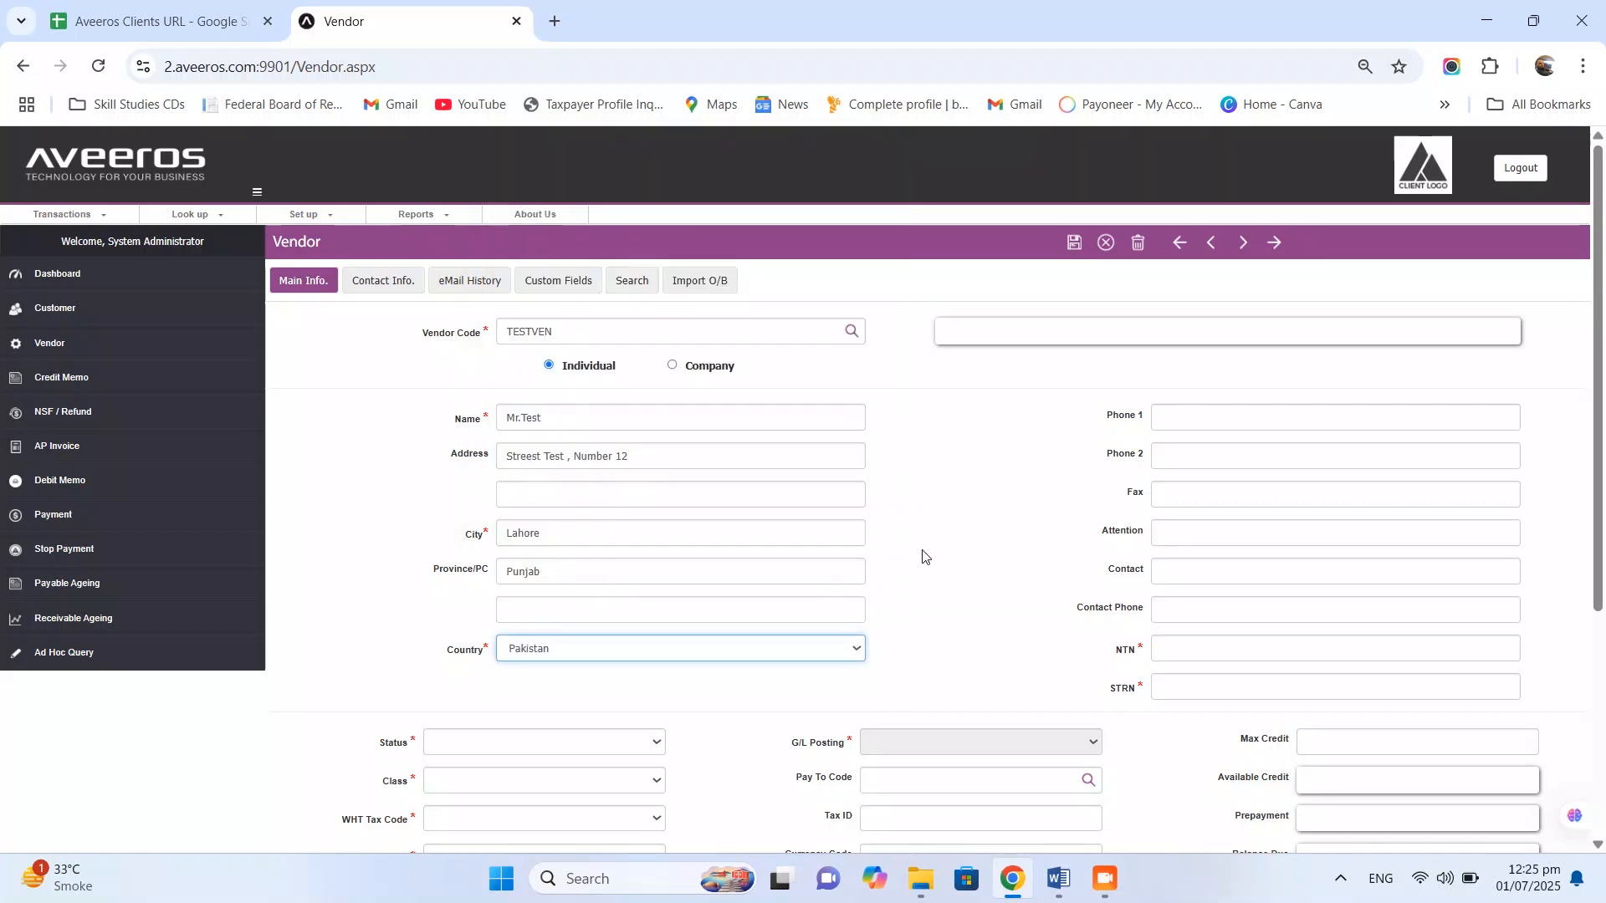
left_click(1181, 420)
type("12")
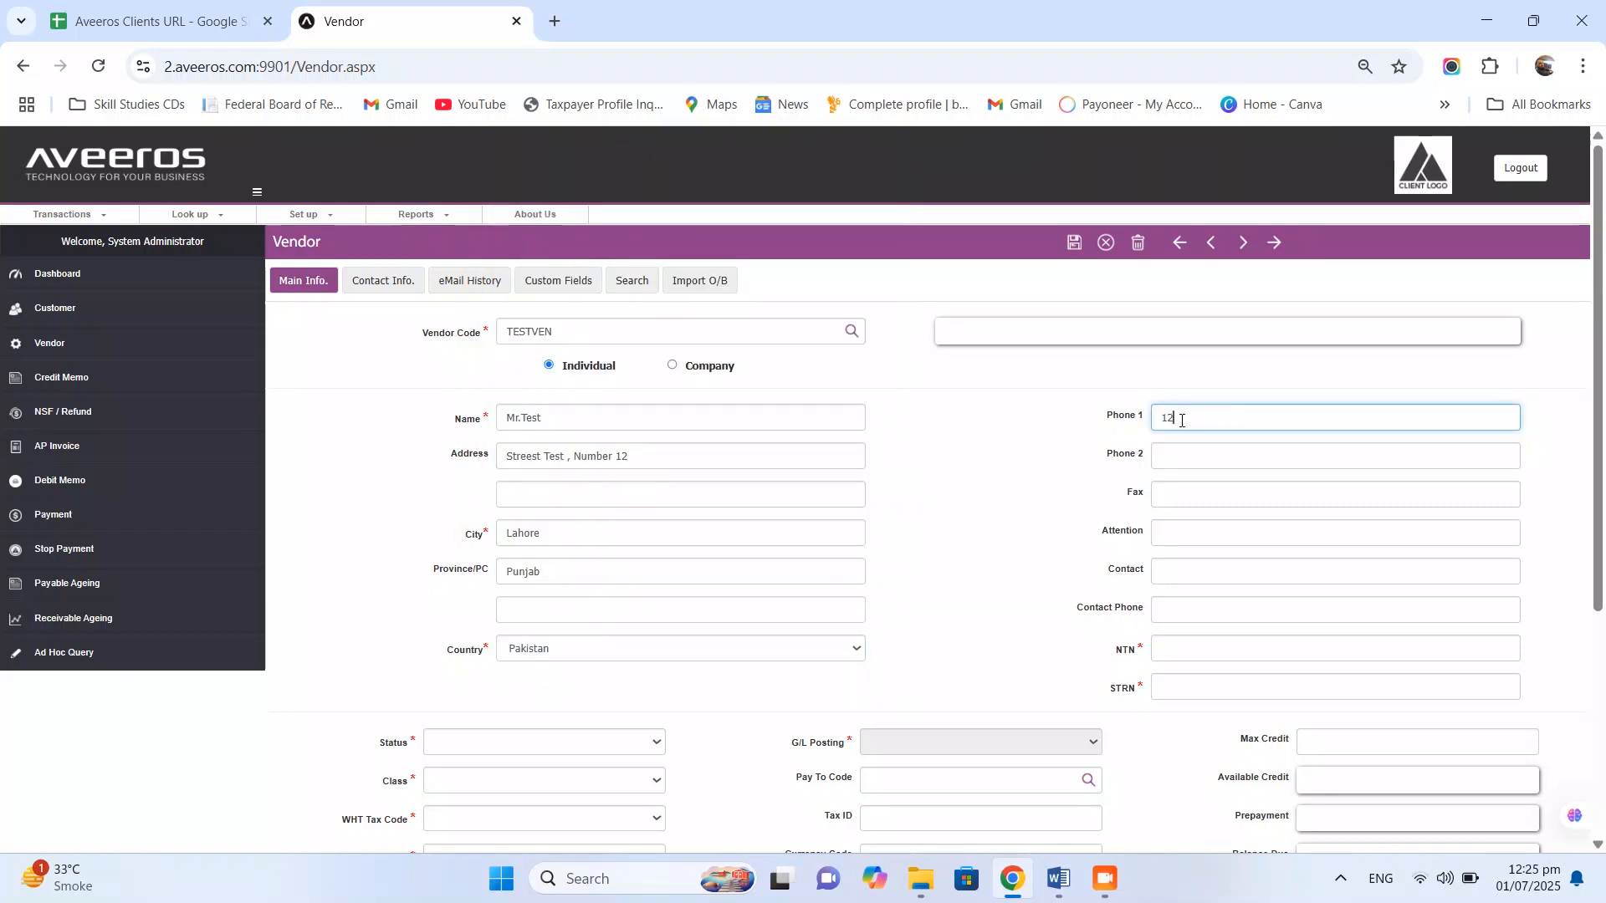
type("3454789")
left_click(1198, 571)
type("Mr.Test Secretory")
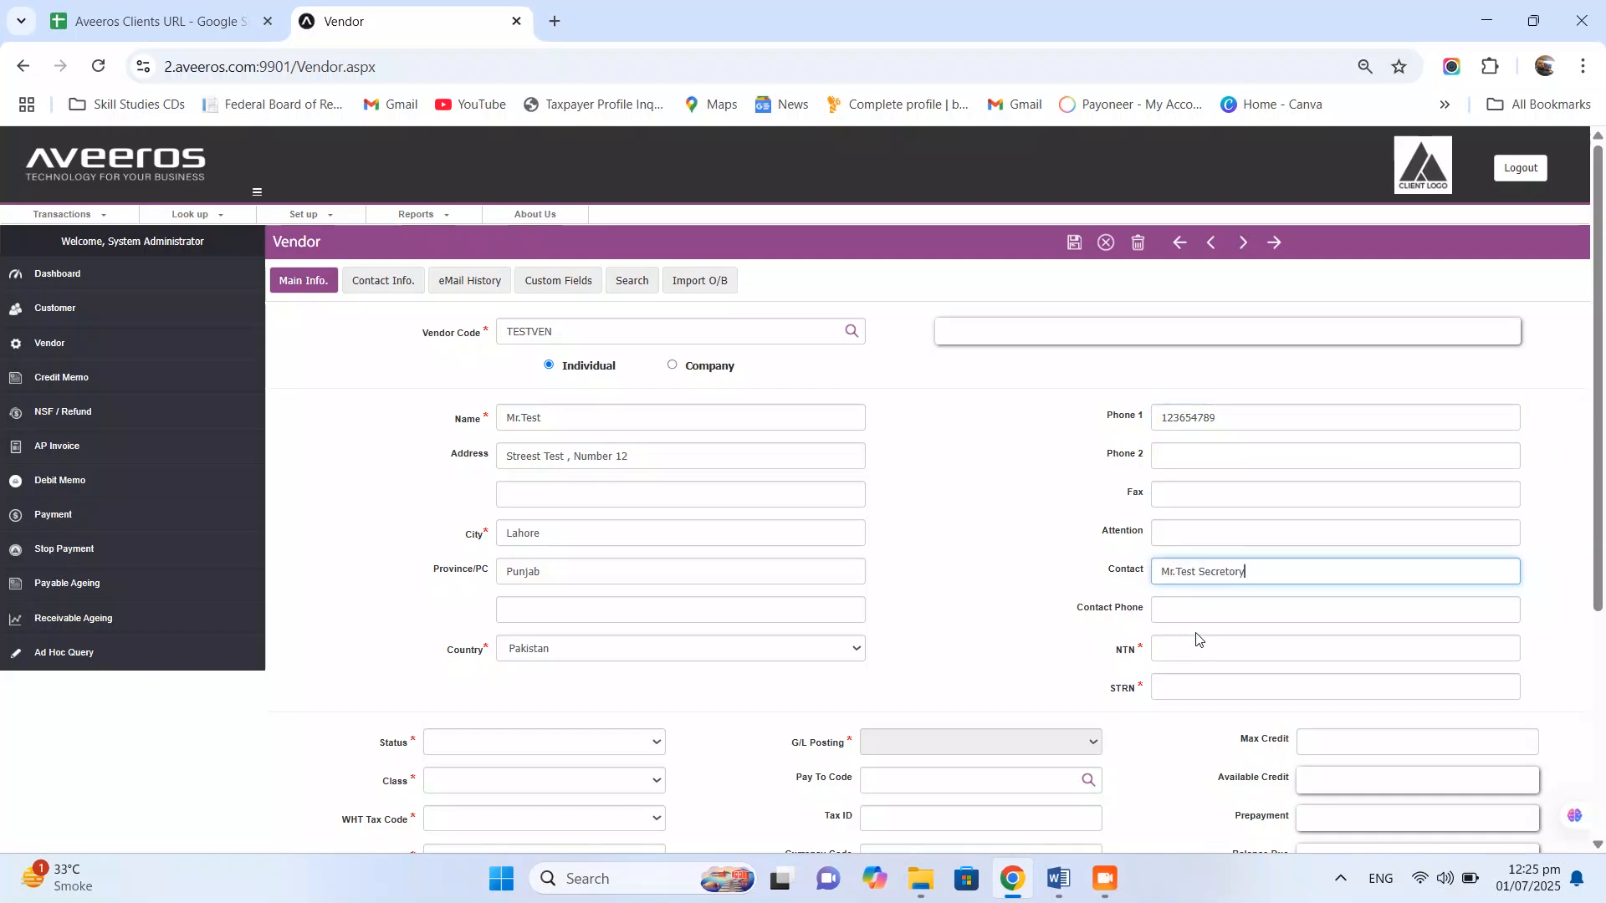
left_click(1176, 657)
type("124")
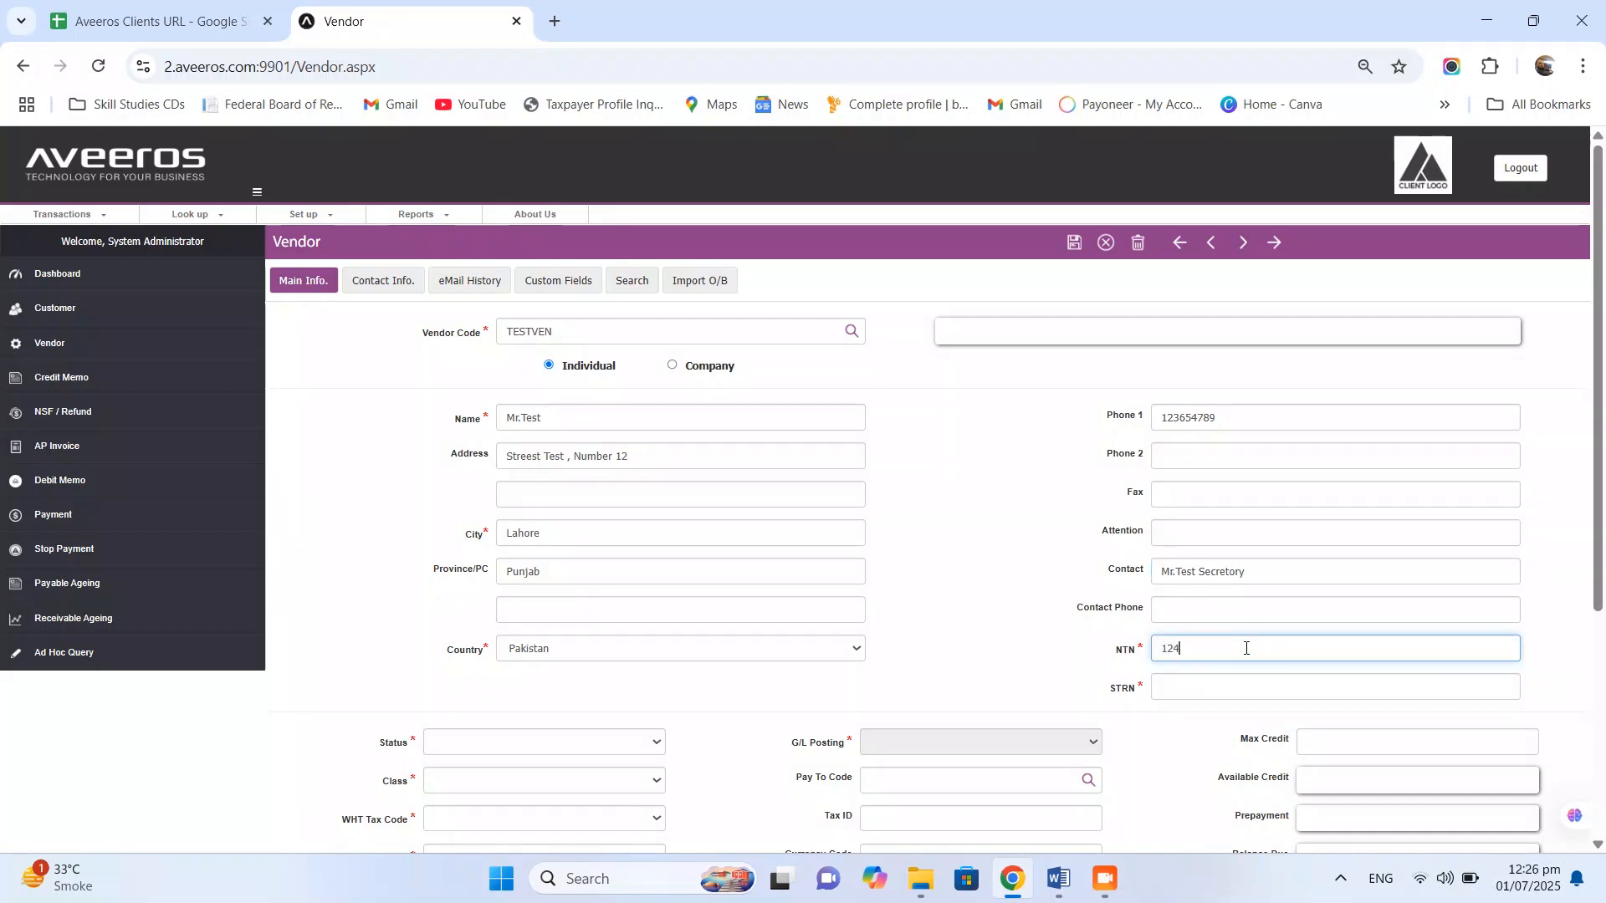
type("57-7")
left_click(1198, 686)
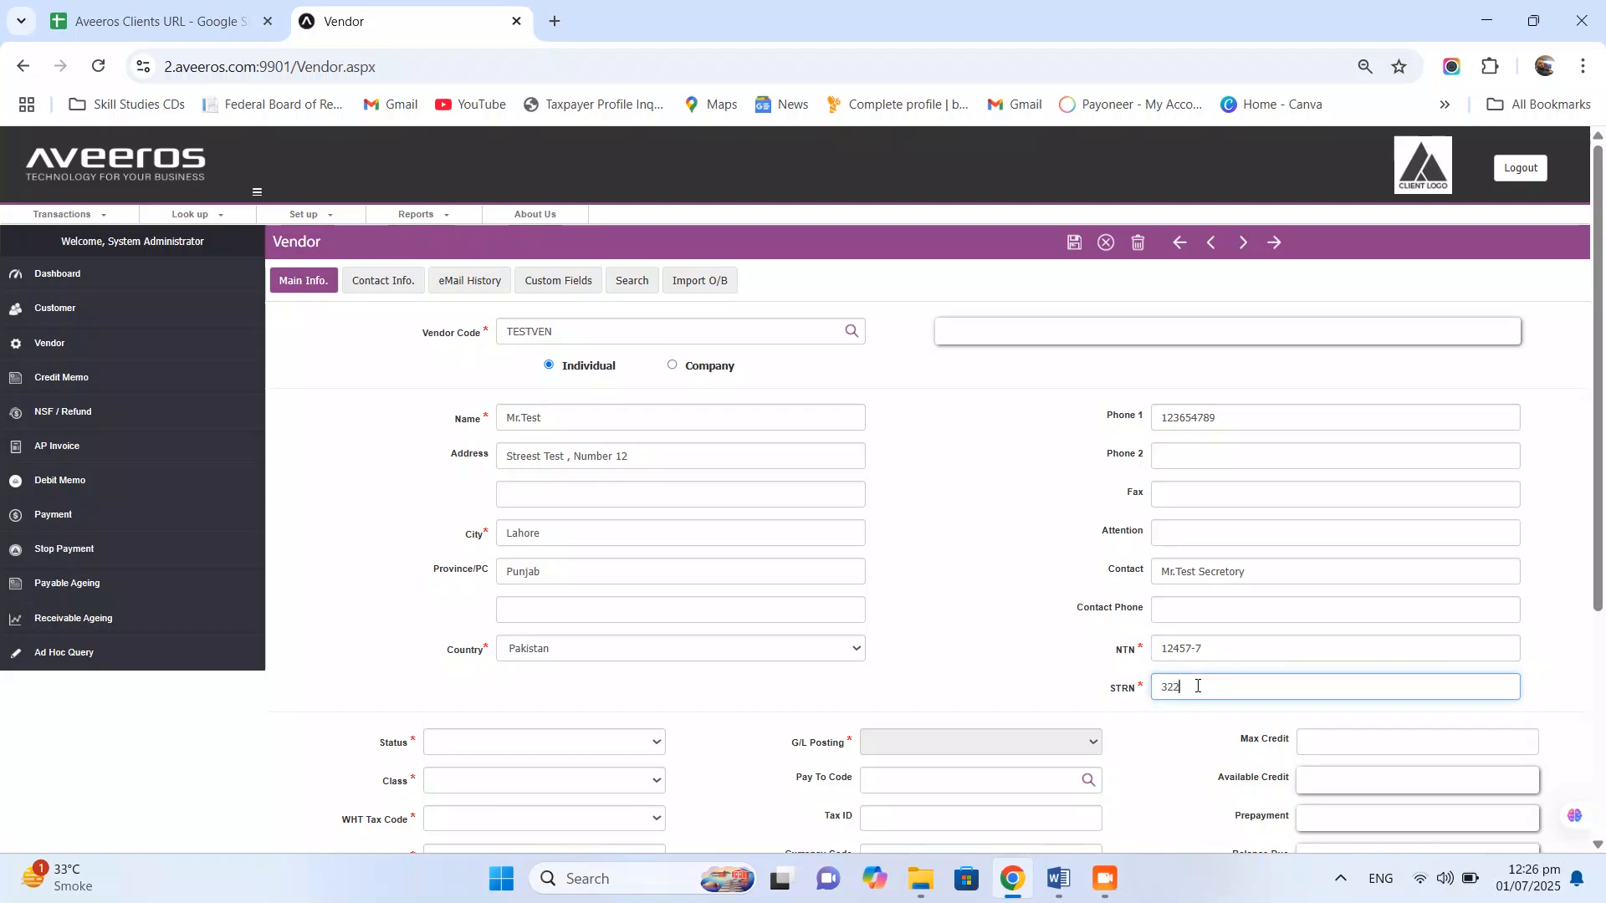
left_click(956, 625)
- Make the vendor Active with class LOCALVEN, WHT 0%, sales tax TESTCODE and ADV.ITX advance tax
scroll(956, 627, "down", 2)
left_click(566, 579)
left_click(565, 596)
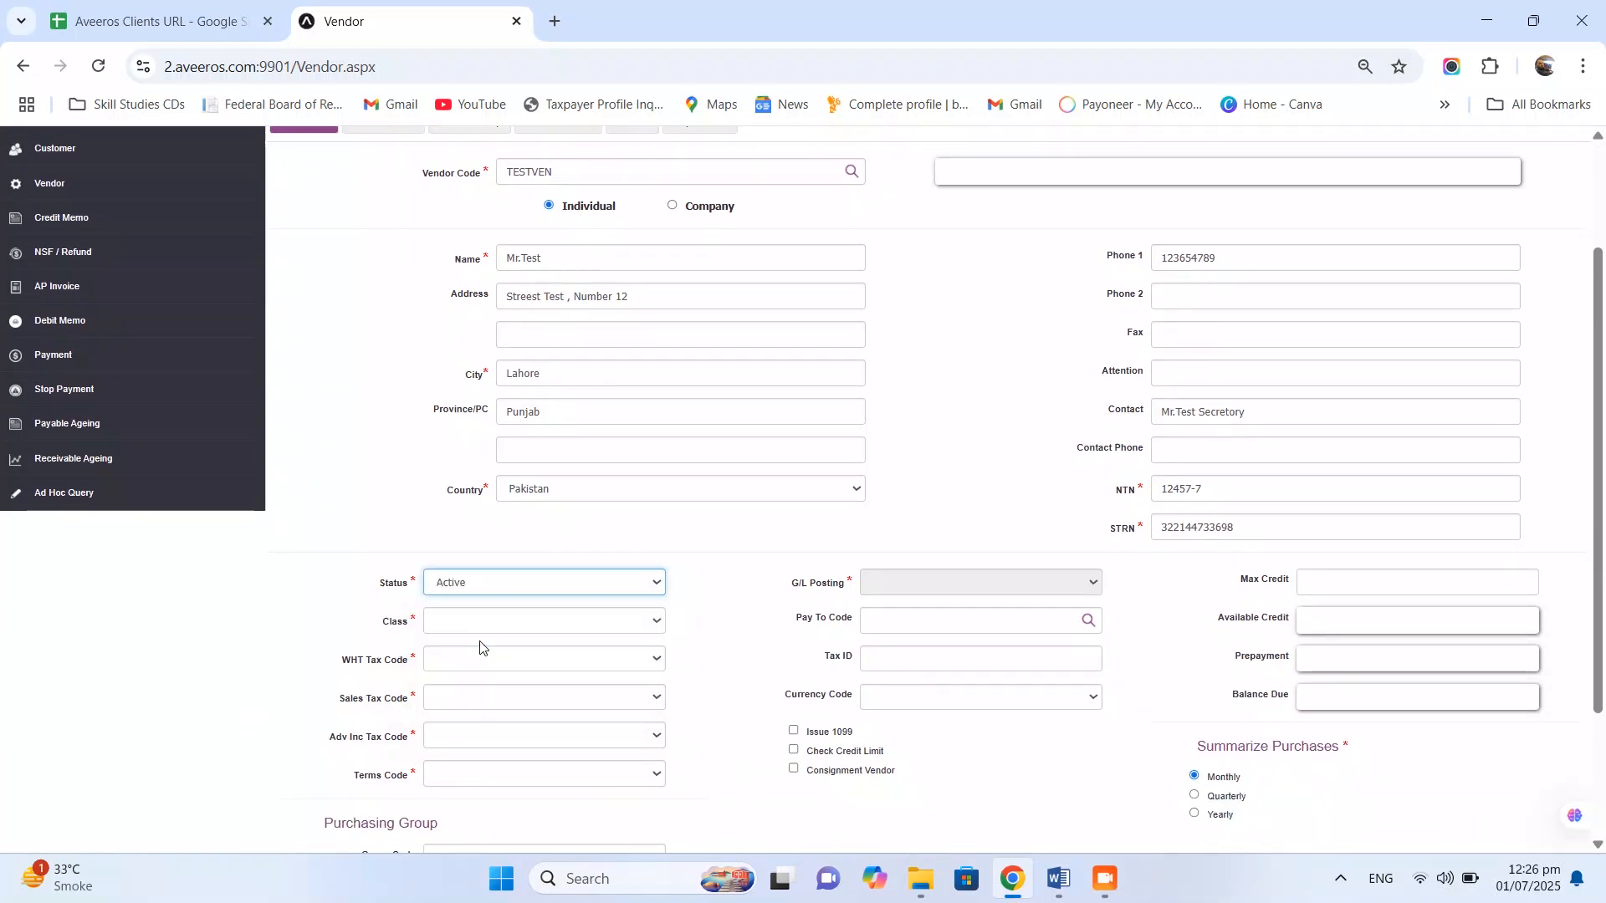
left_click(514, 610)
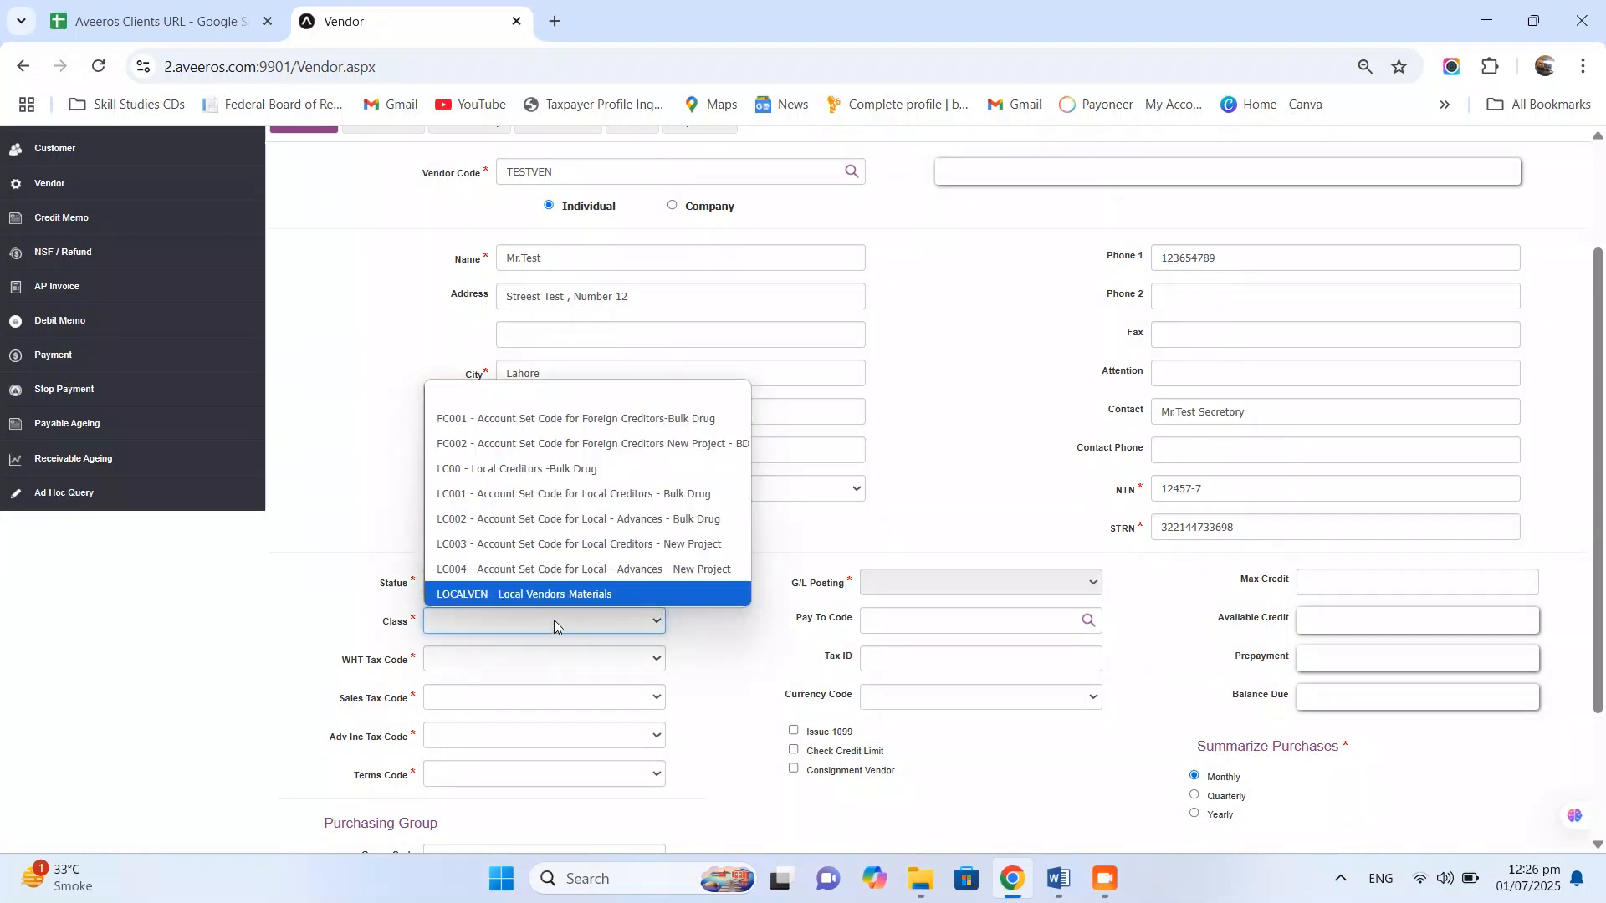
left_click(574, 595)
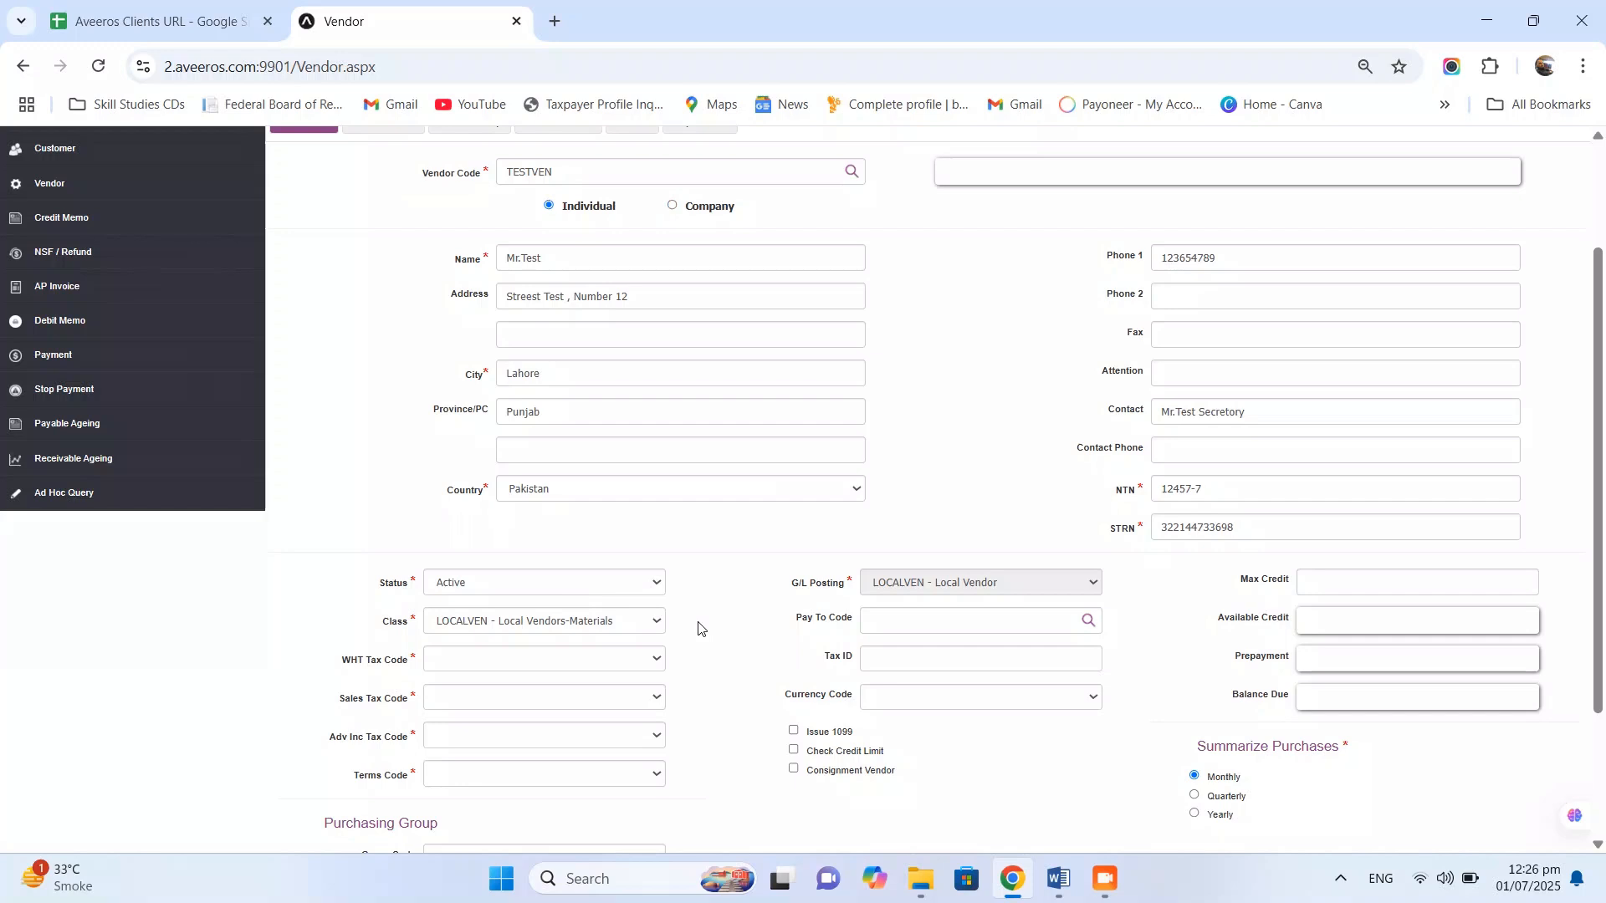
left_click(558, 657)
left_click(564, 640)
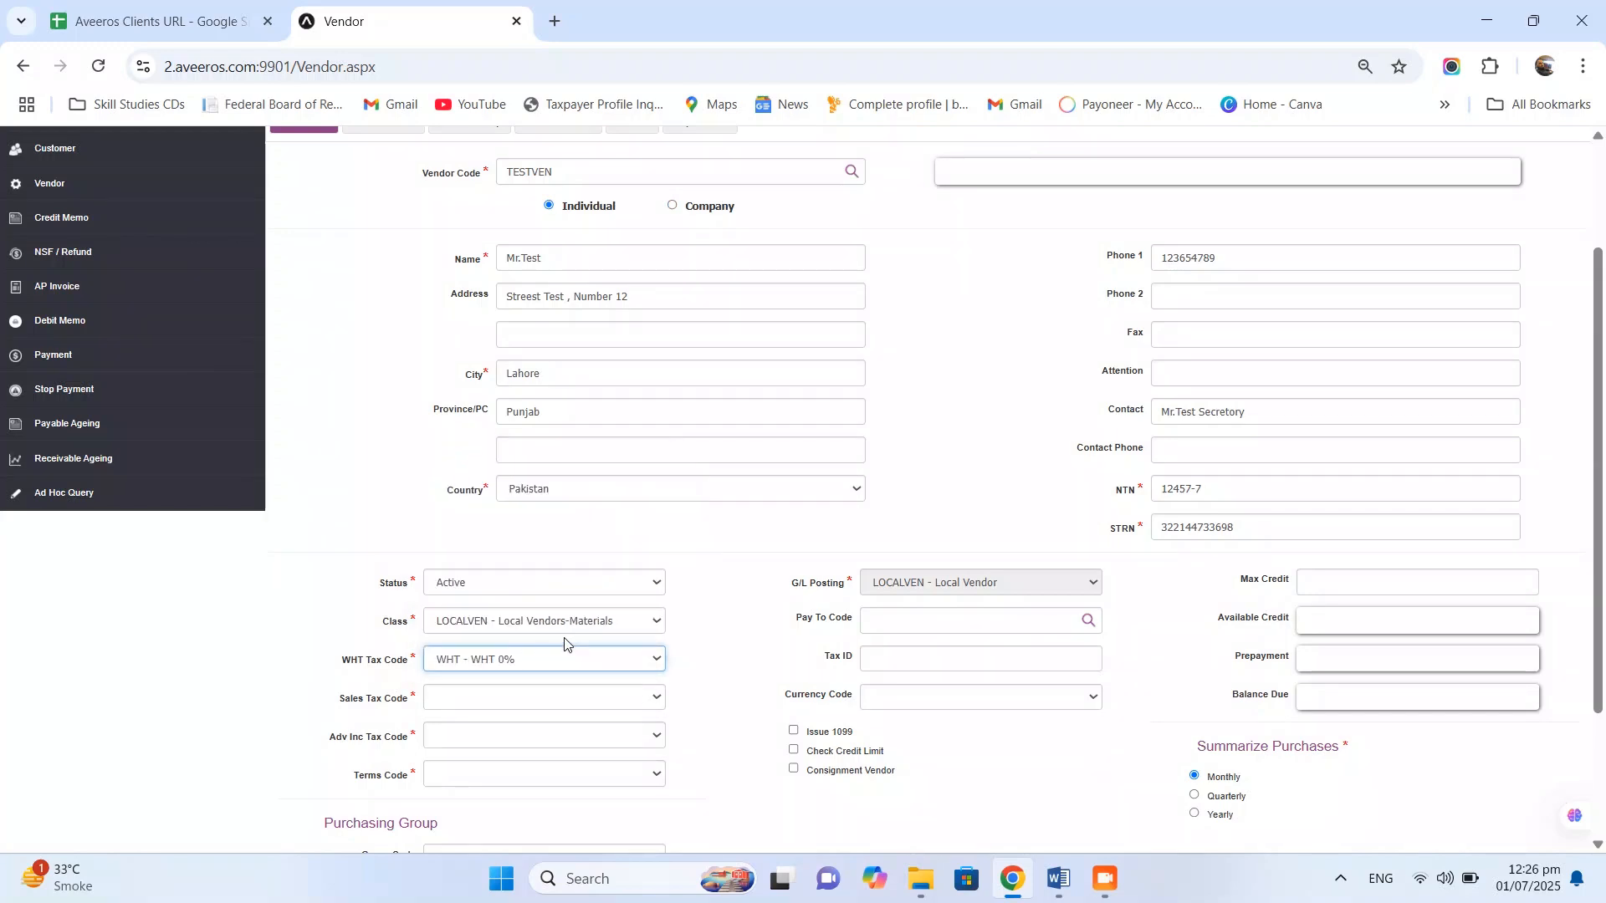
left_click(535, 697)
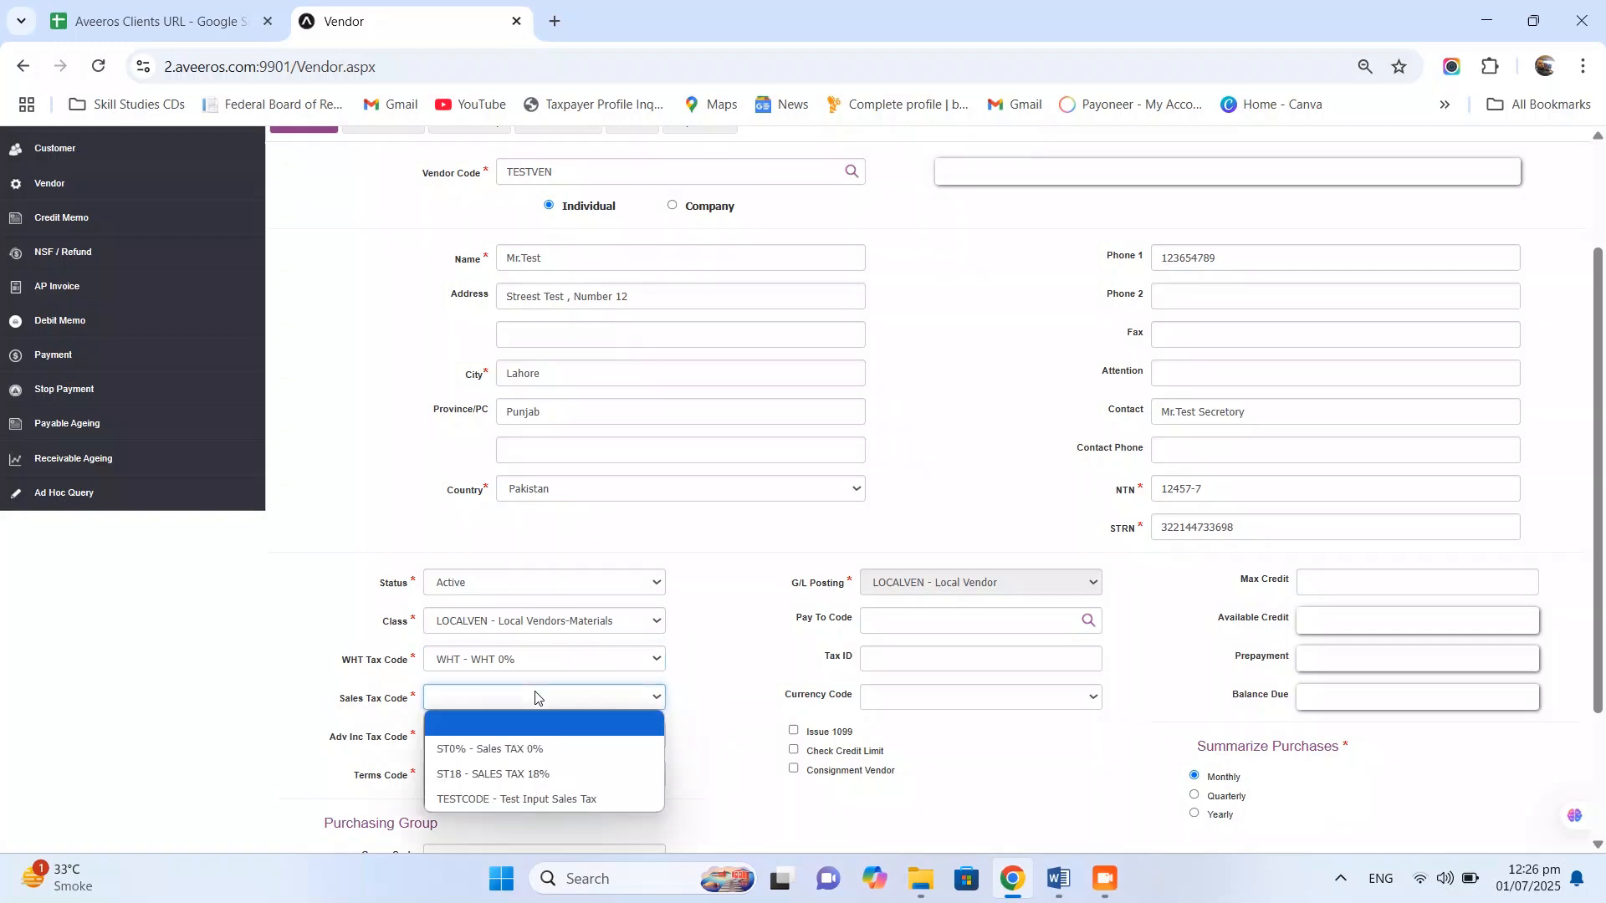
left_click(541, 801)
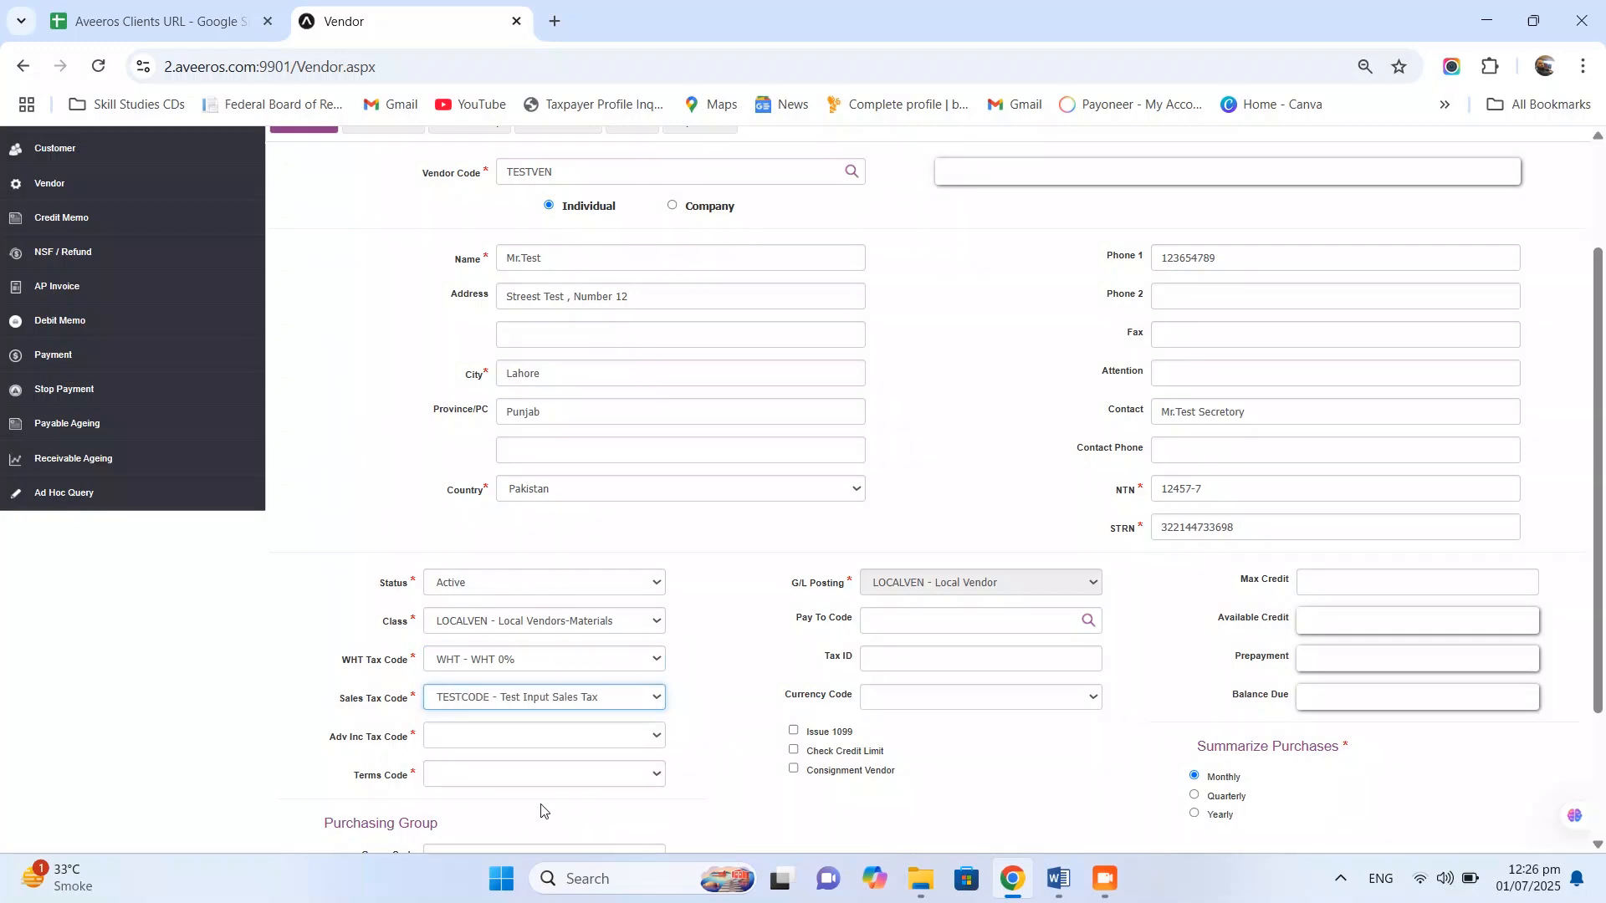
left_click(512, 737)
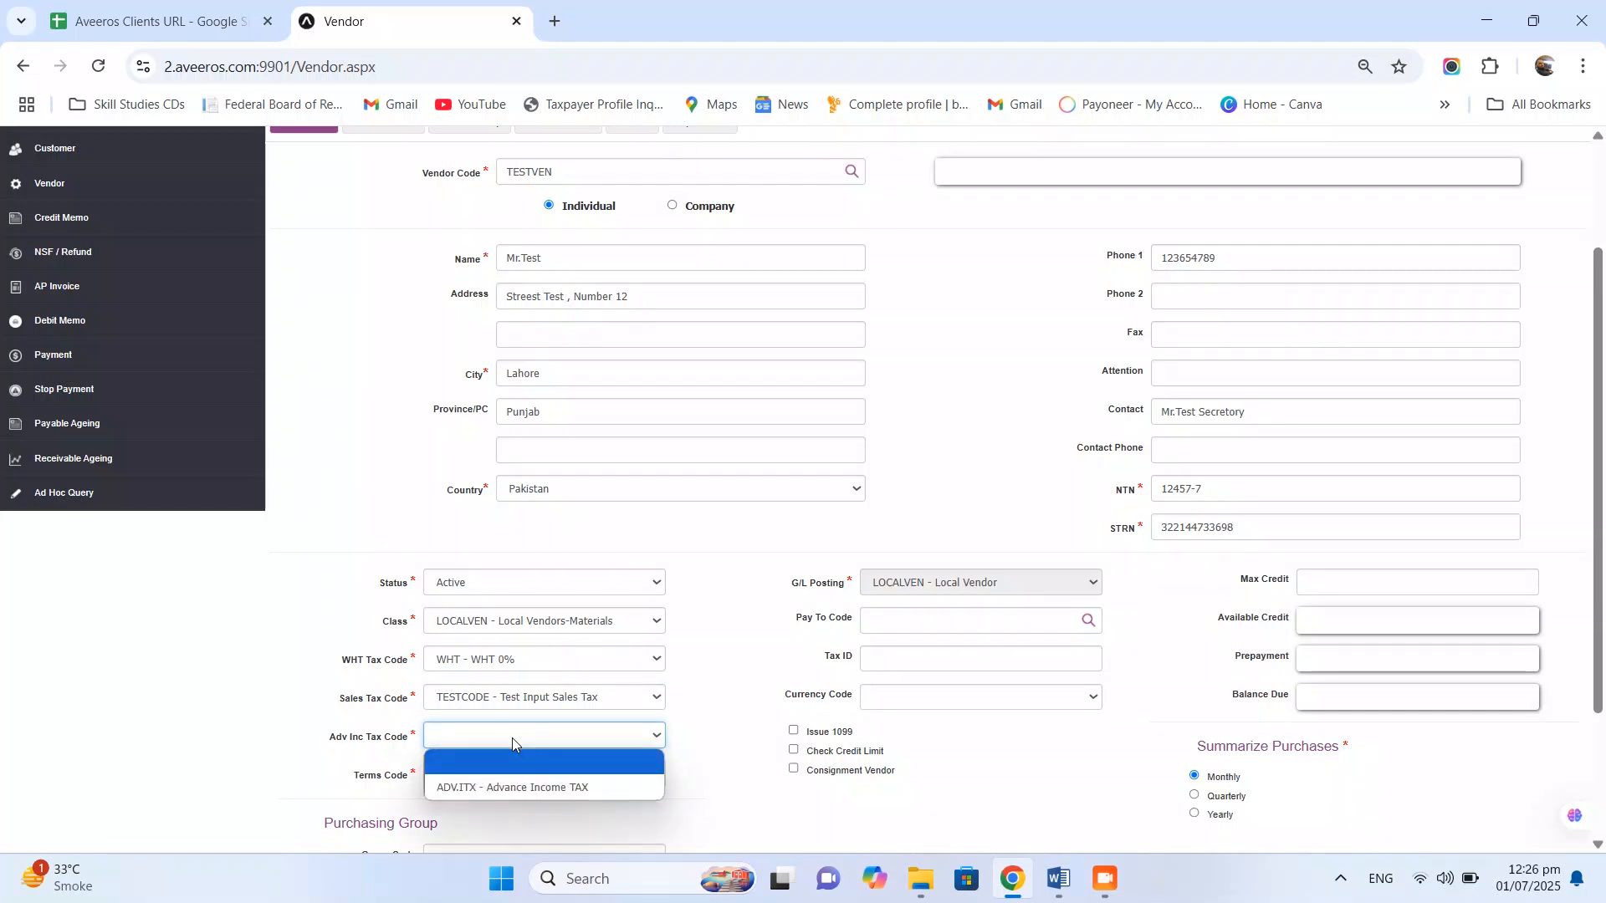
left_click(504, 784)
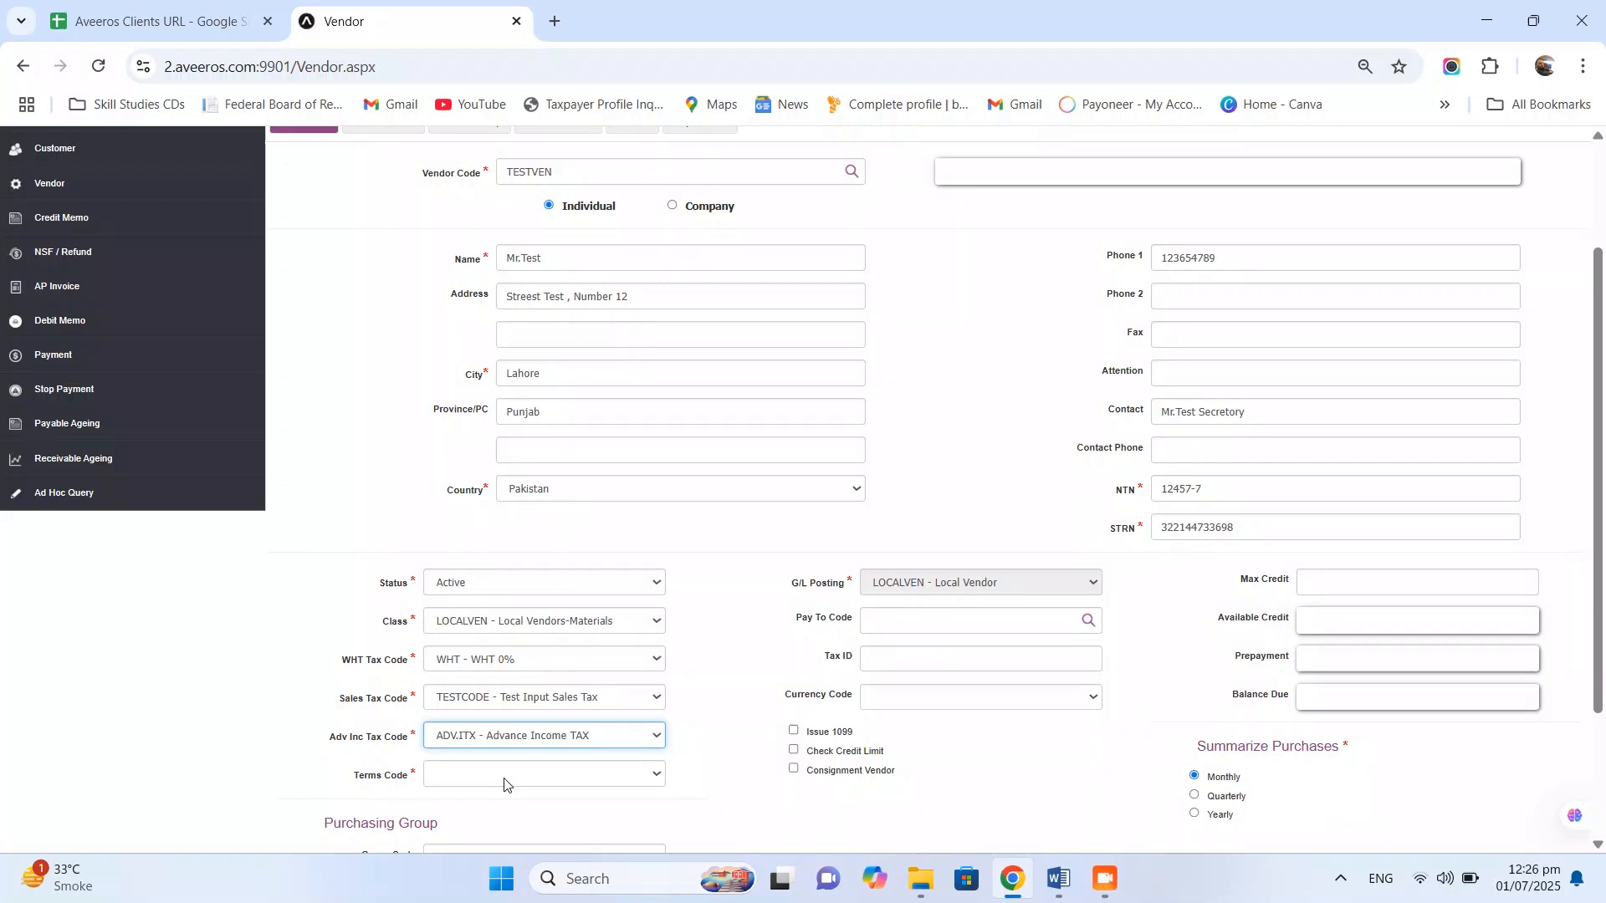
- Assign 120DAYS terms and group VENGRPEX, enable credit limit checking with maximum credit 400,000
left_click(504, 782)
left_click(539, 713)
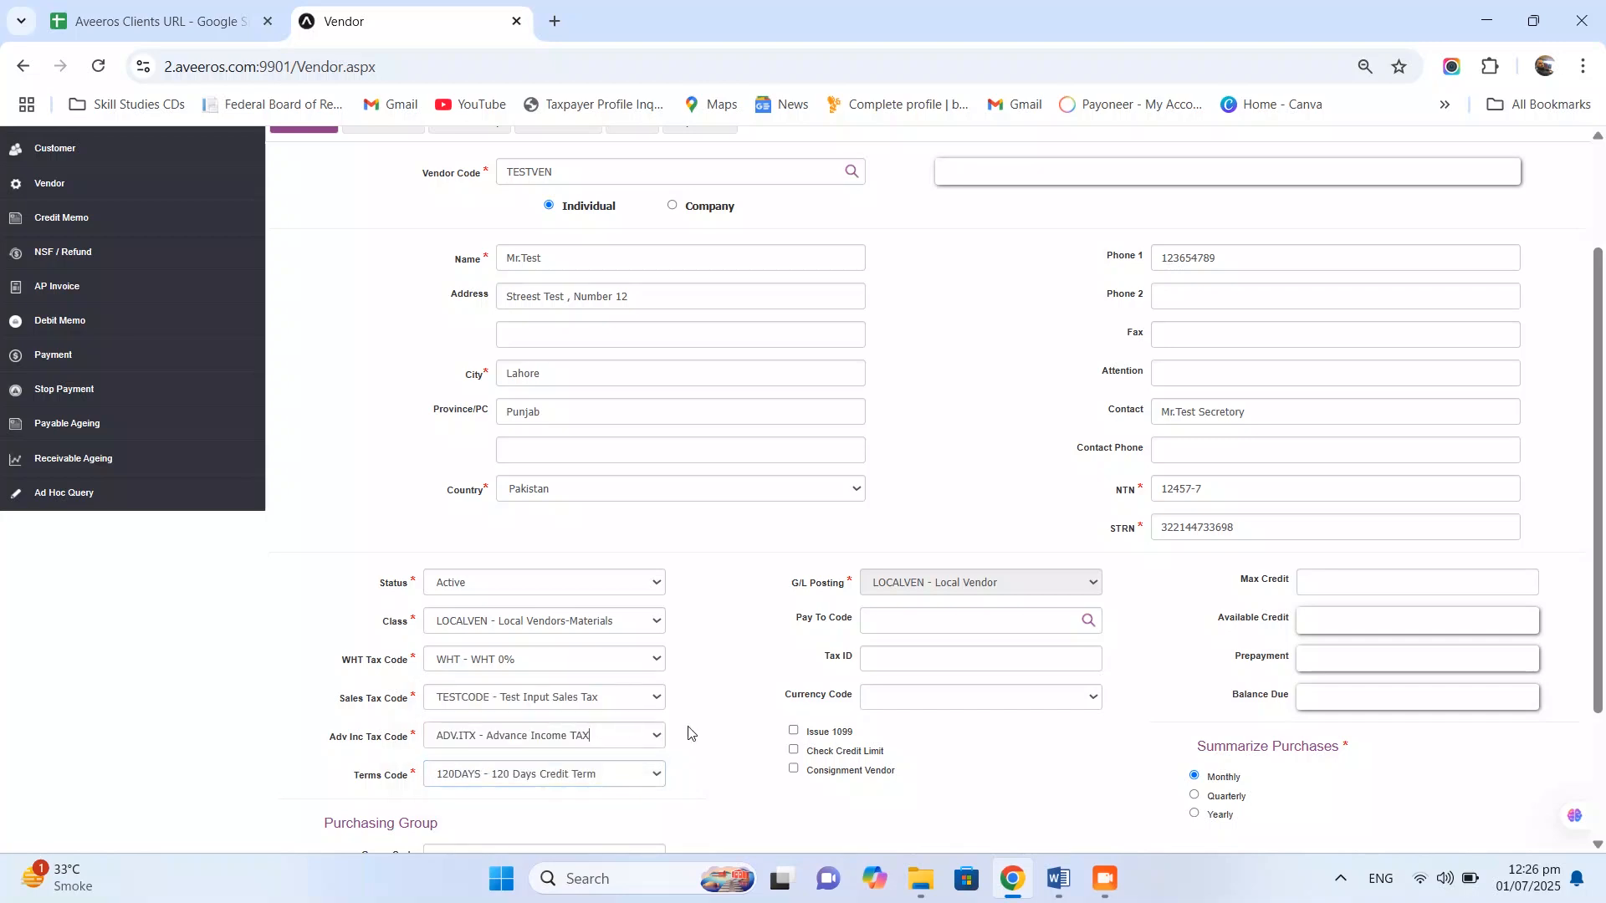
scroll(691, 733, "down", 2)
scroll(691, 734, "down", 1)
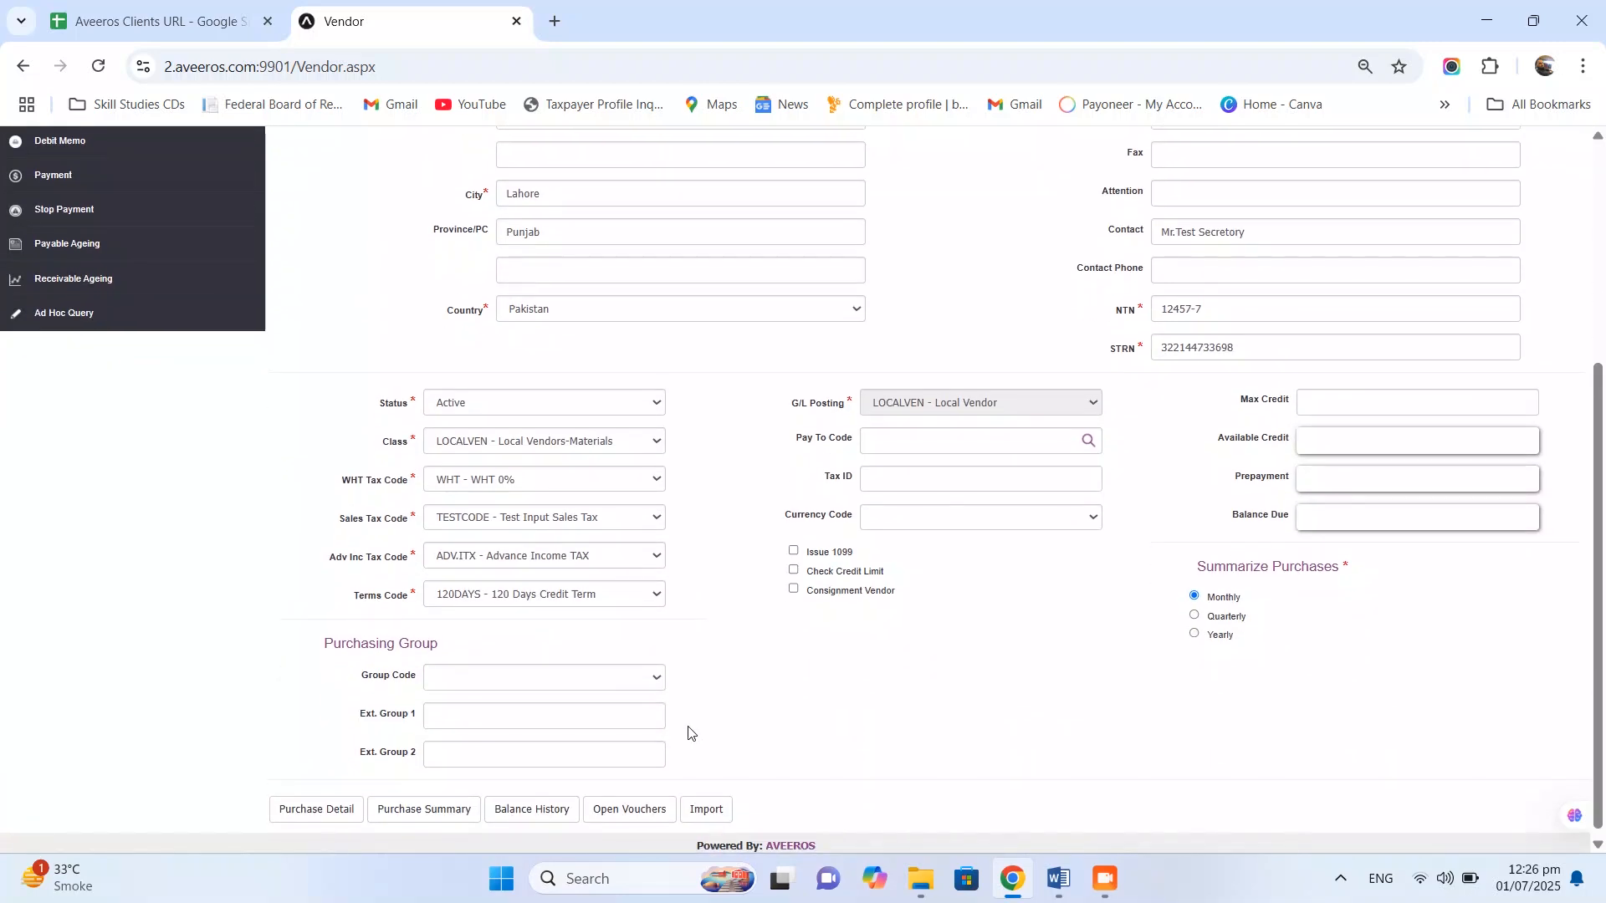
left_click(653, 685)
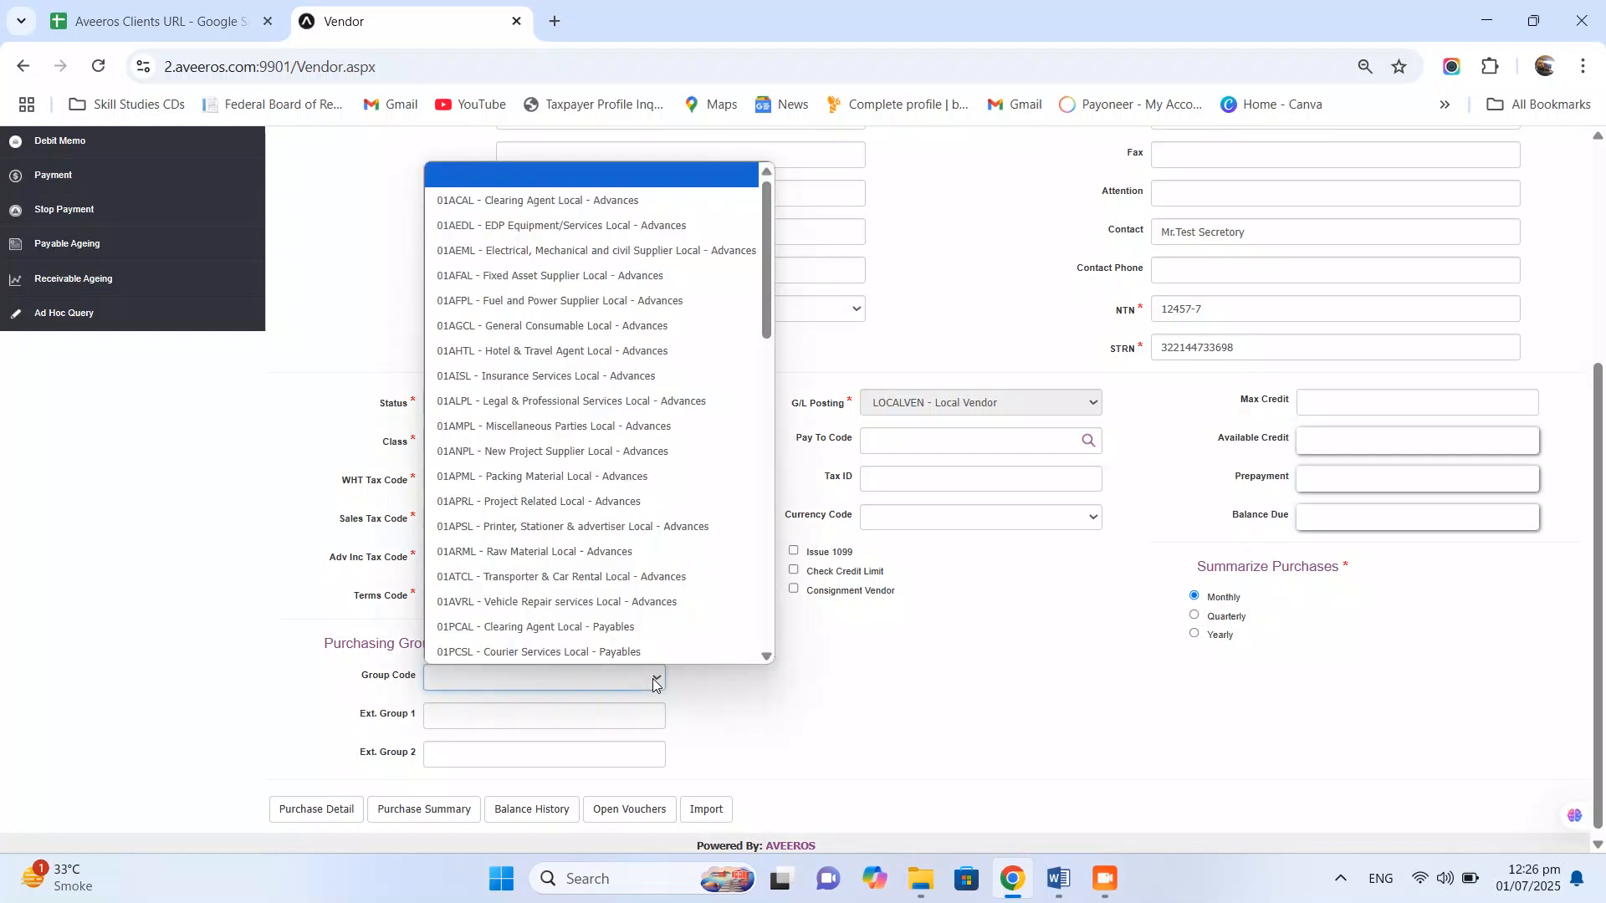
scroll(767, 251, "down", 10)
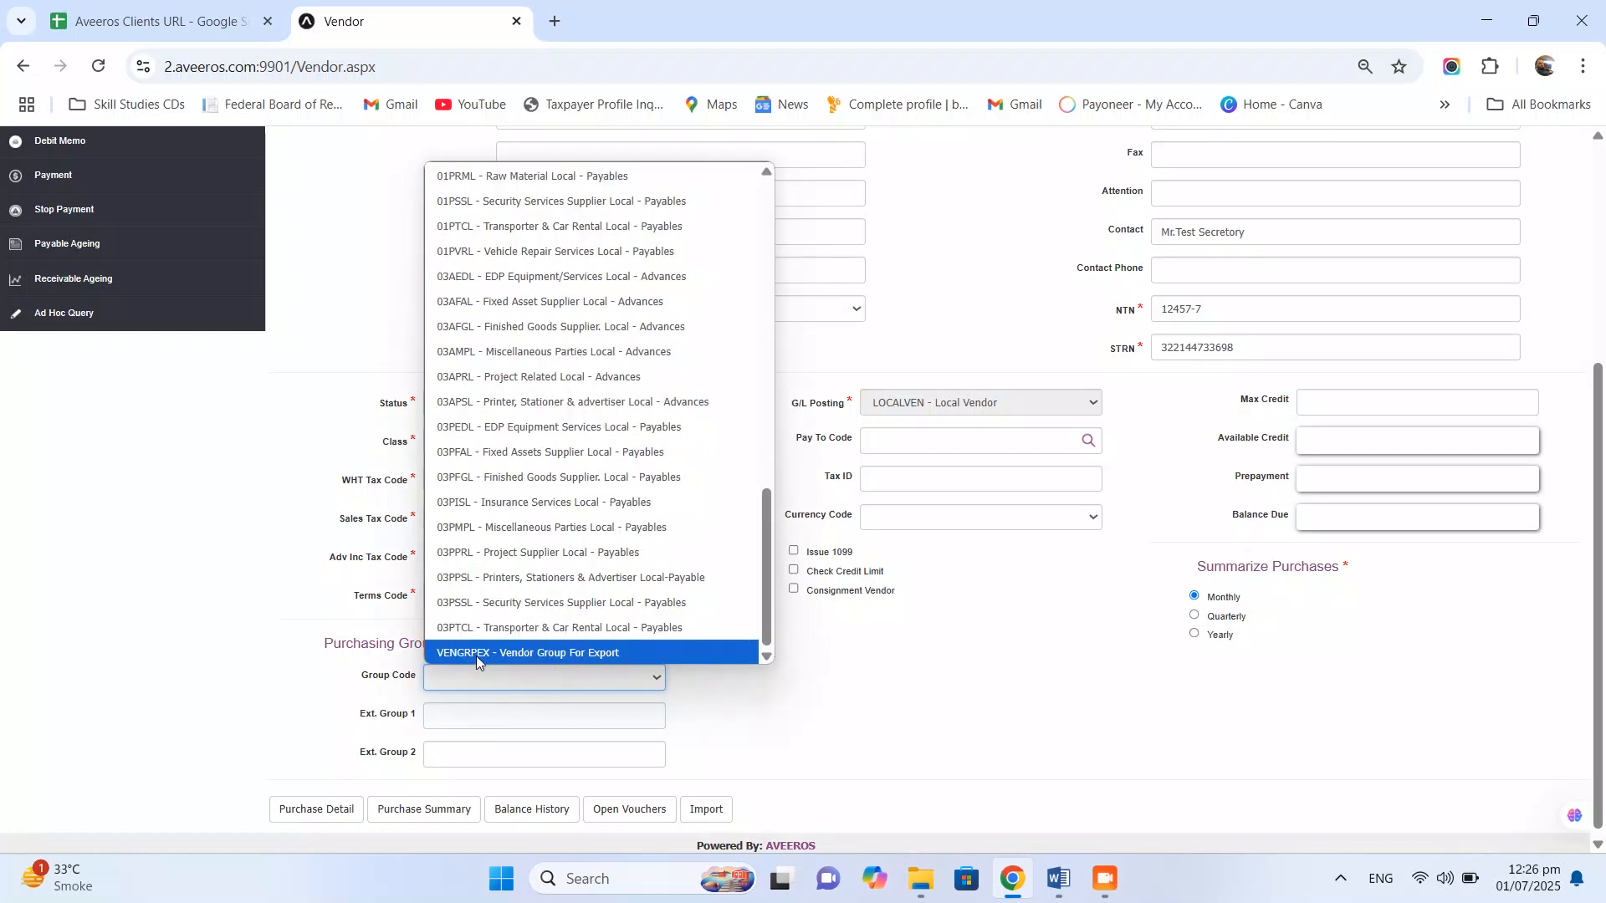
left_click(530, 651)
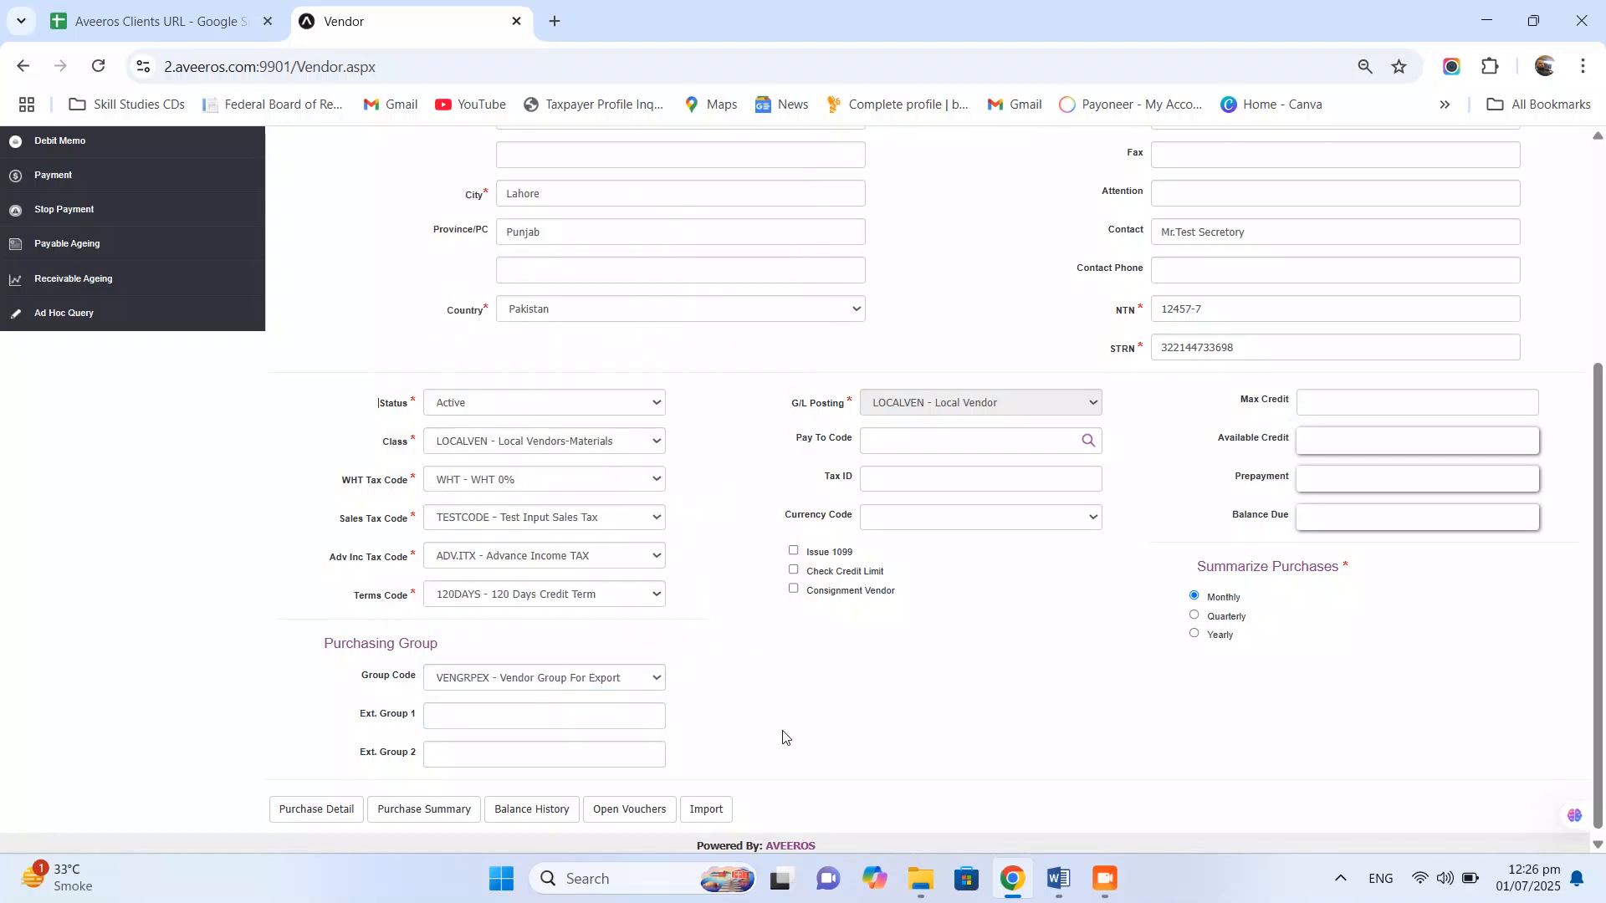
left_click(793, 571)
left_click(1323, 413)
type("400,000")
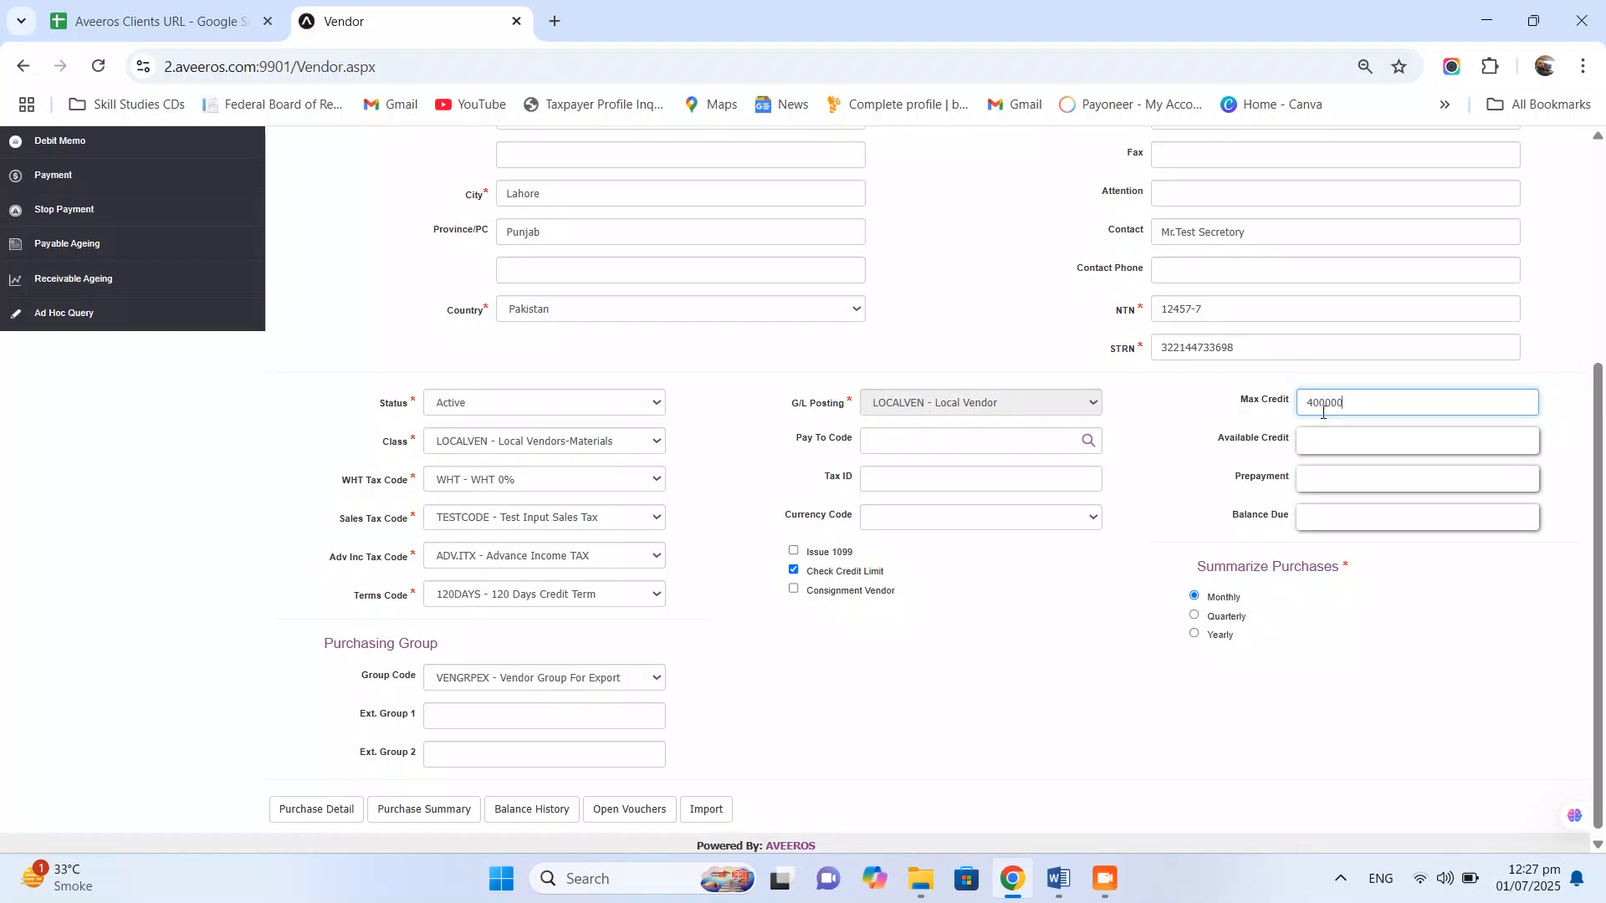
left_click_drag(1602, 548, 1604, 334)
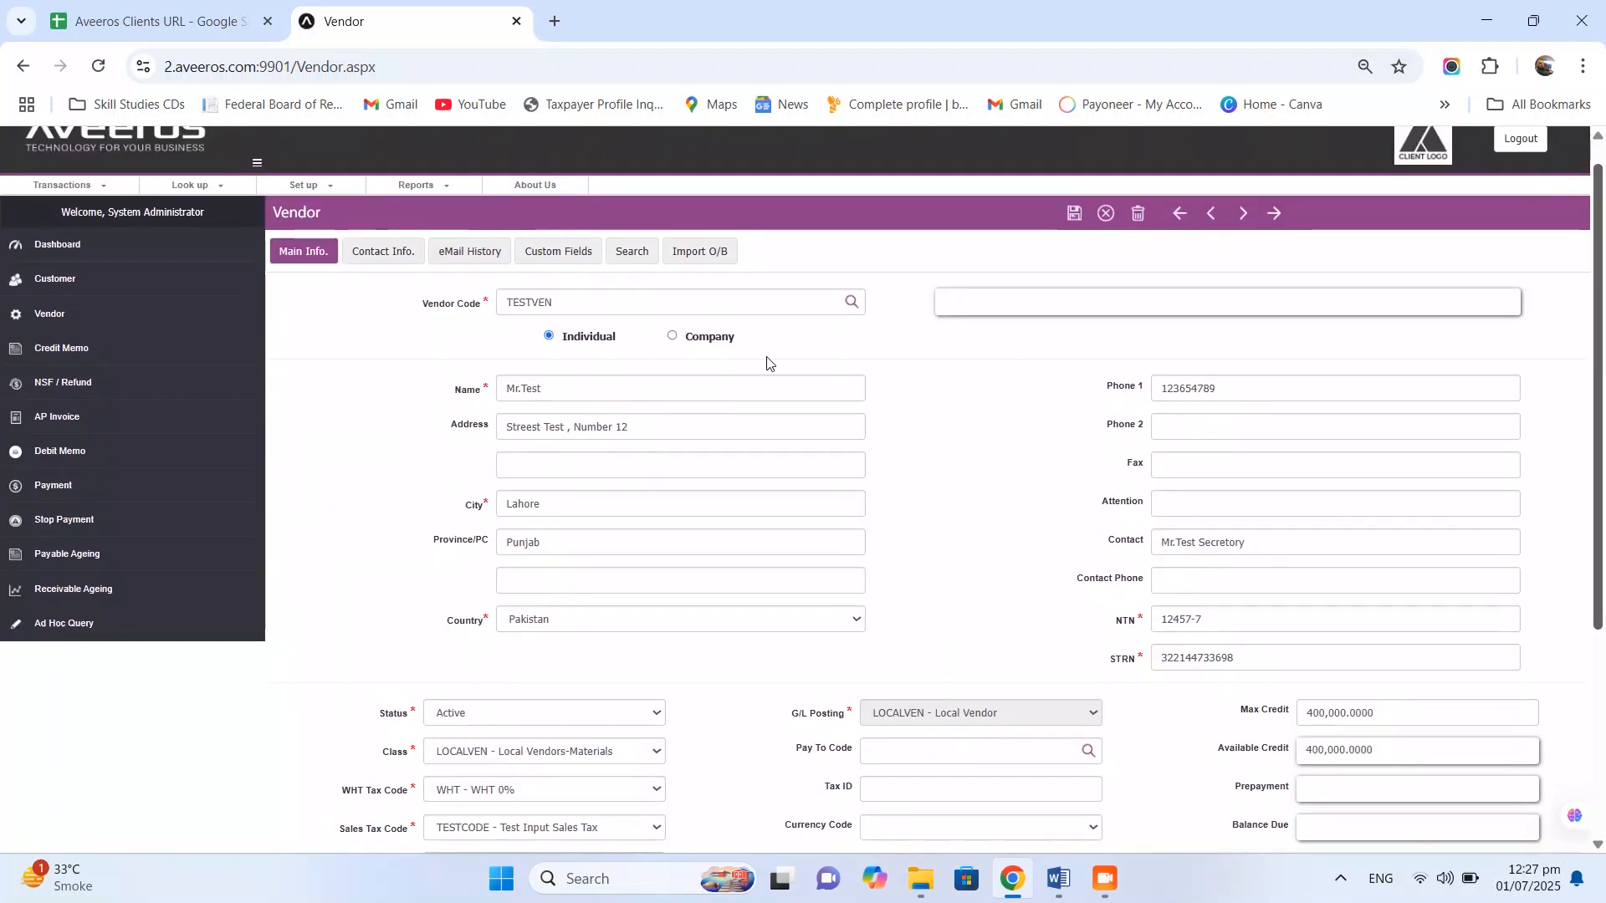
left_click(388, 253)
left_click(553, 412)
type("test")
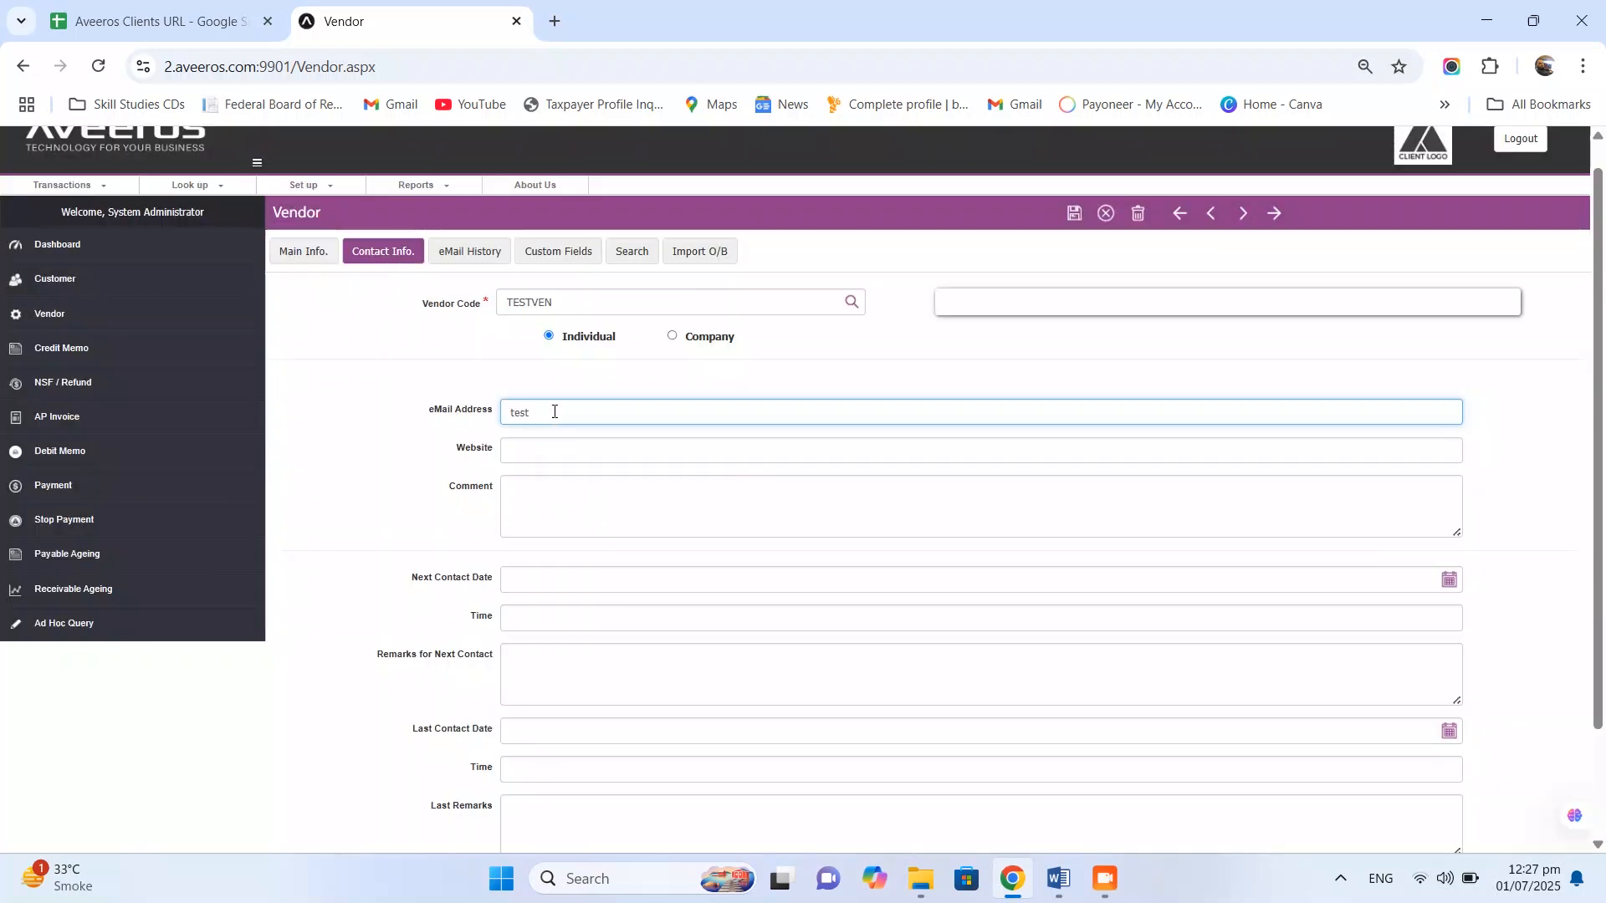
type("@gmail.com")
scroll(609, 372, "down", 1)
left_click(610, 353)
type("www.te")
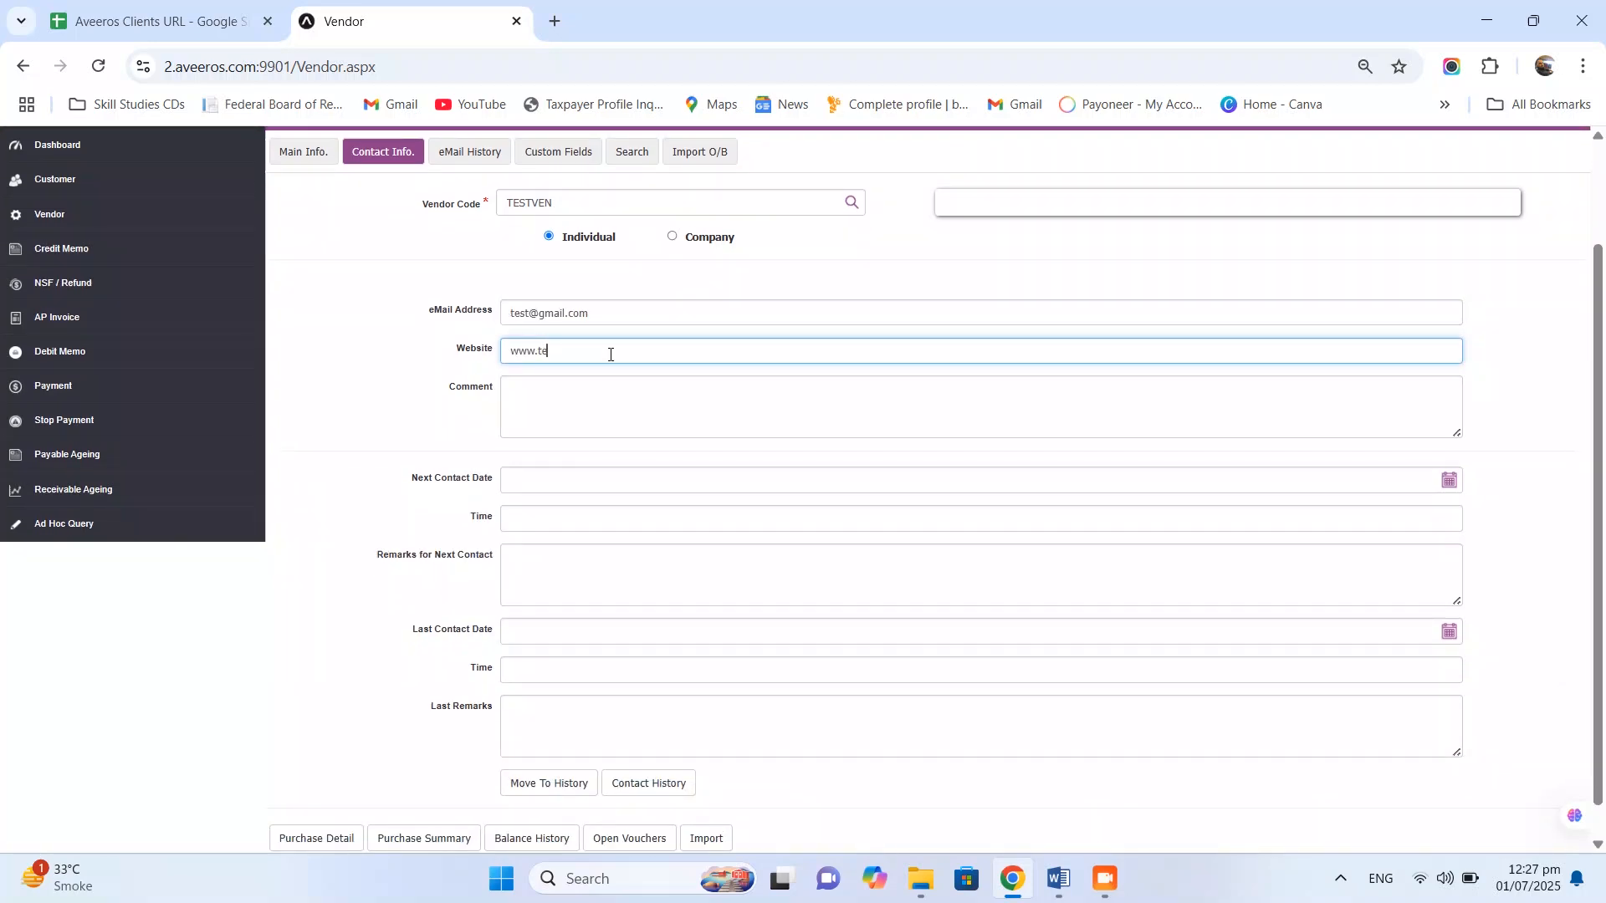
type("st.com.pk")
left_click(613, 389)
type("This is the test Data")
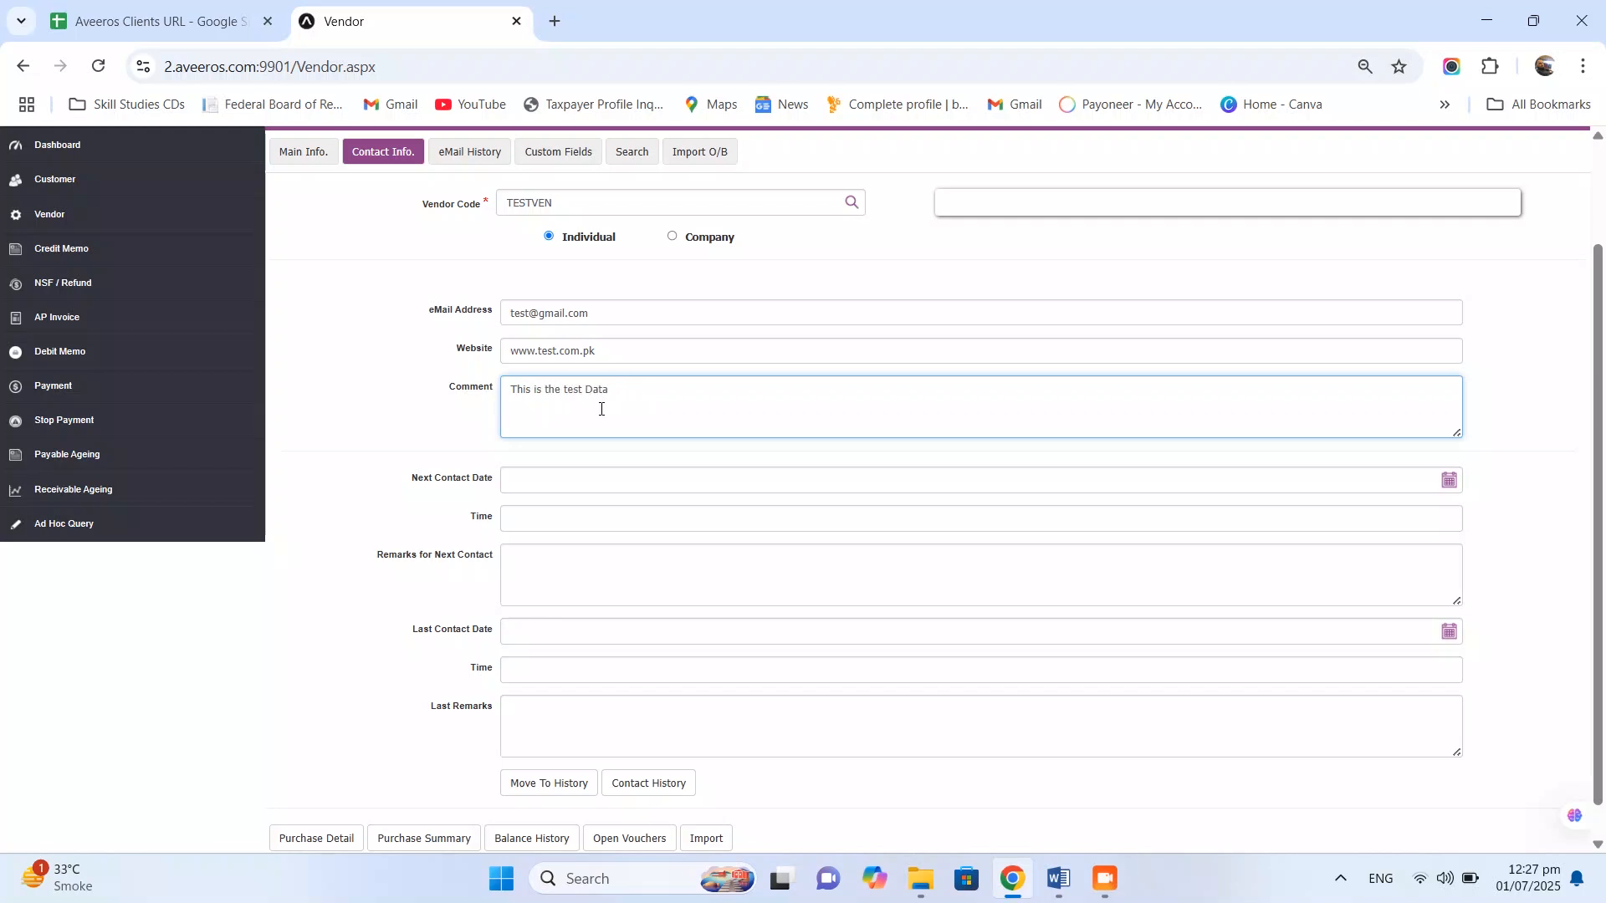
scroll(735, 716, "up", 3)
left_click(1074, 249)
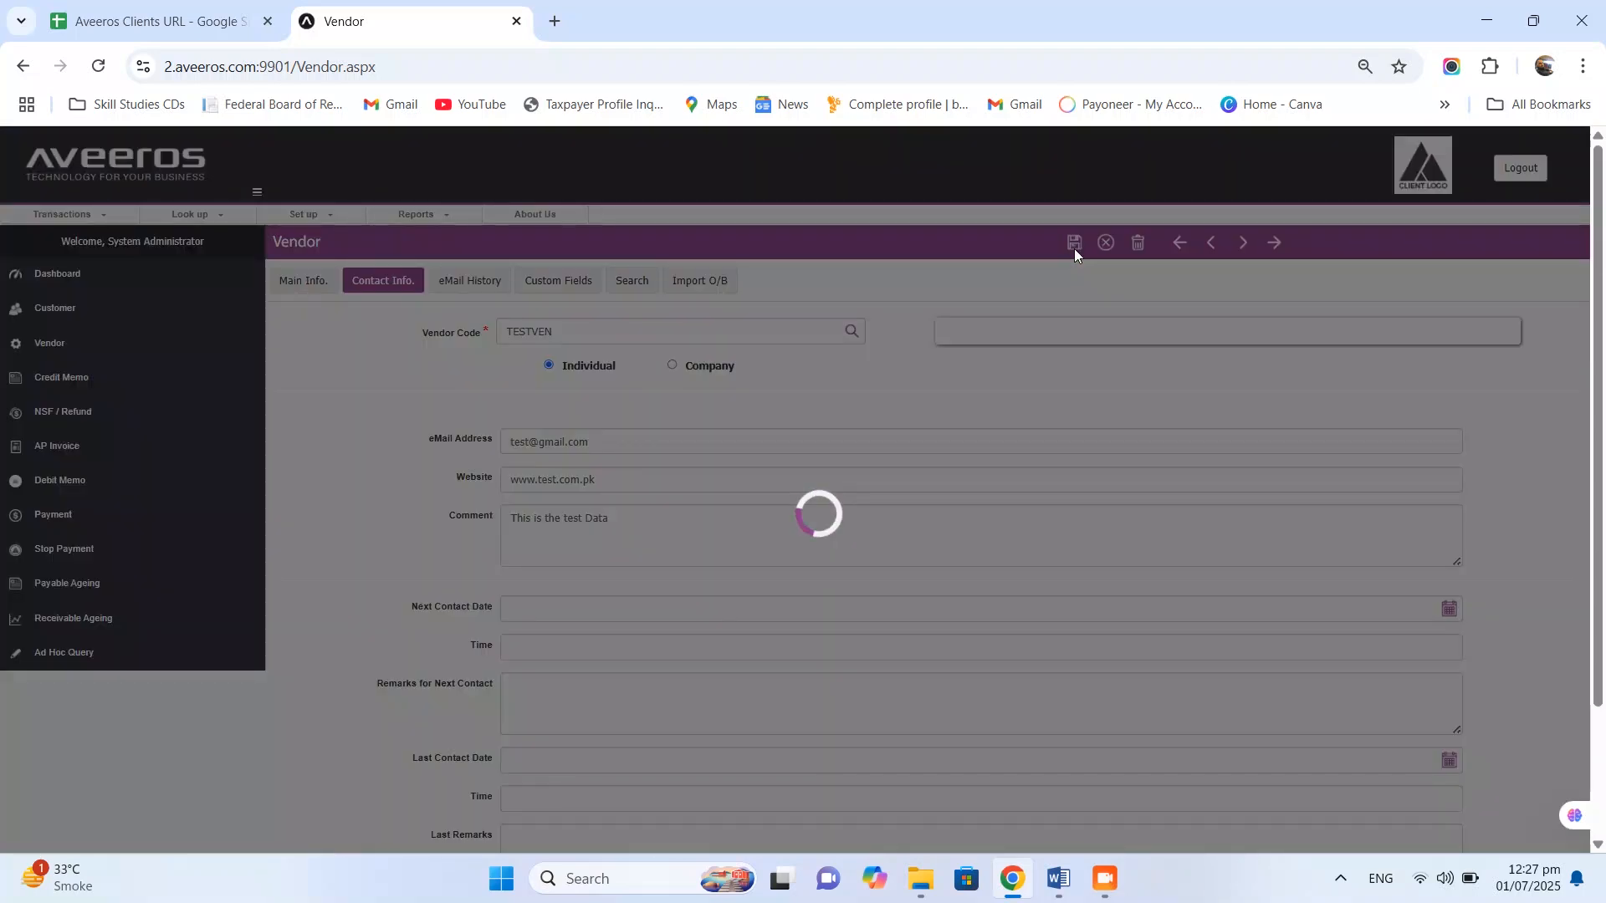